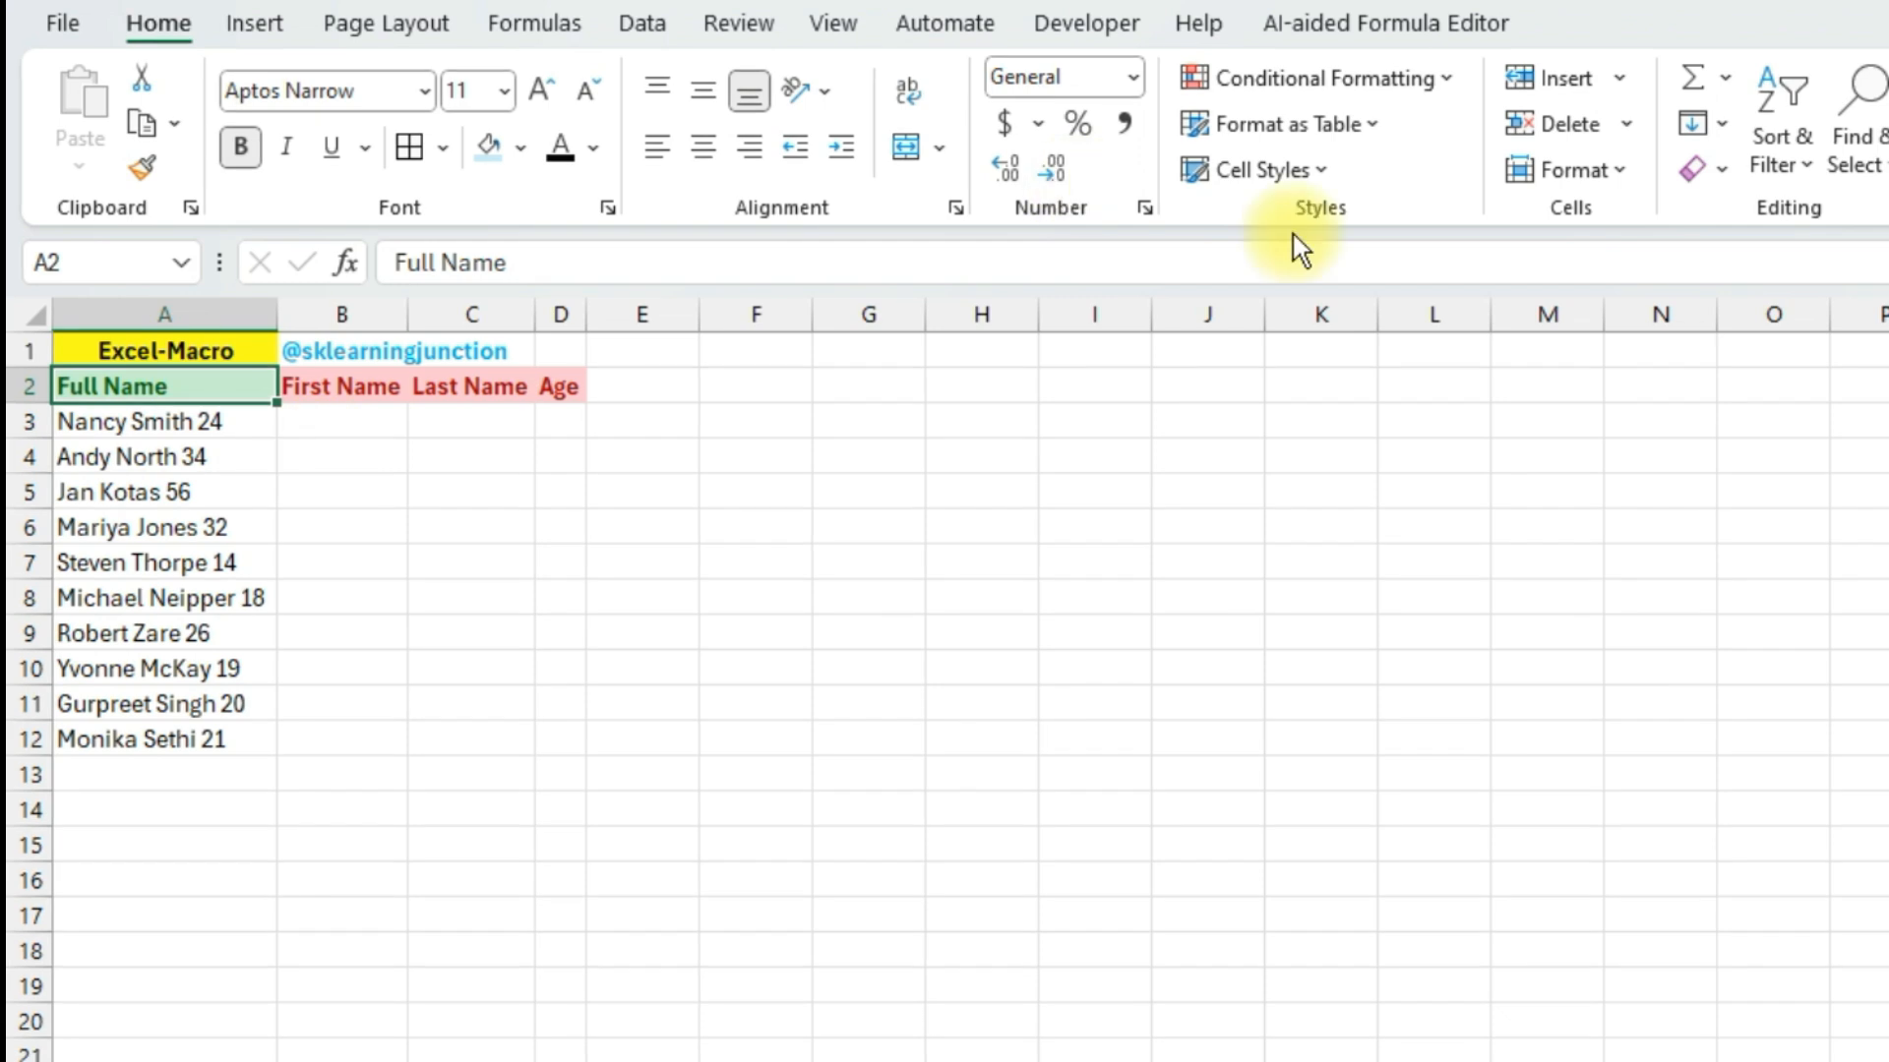
- Check in the ribbon customization options that the Developer tab is enabled
left_click(1113, 30)
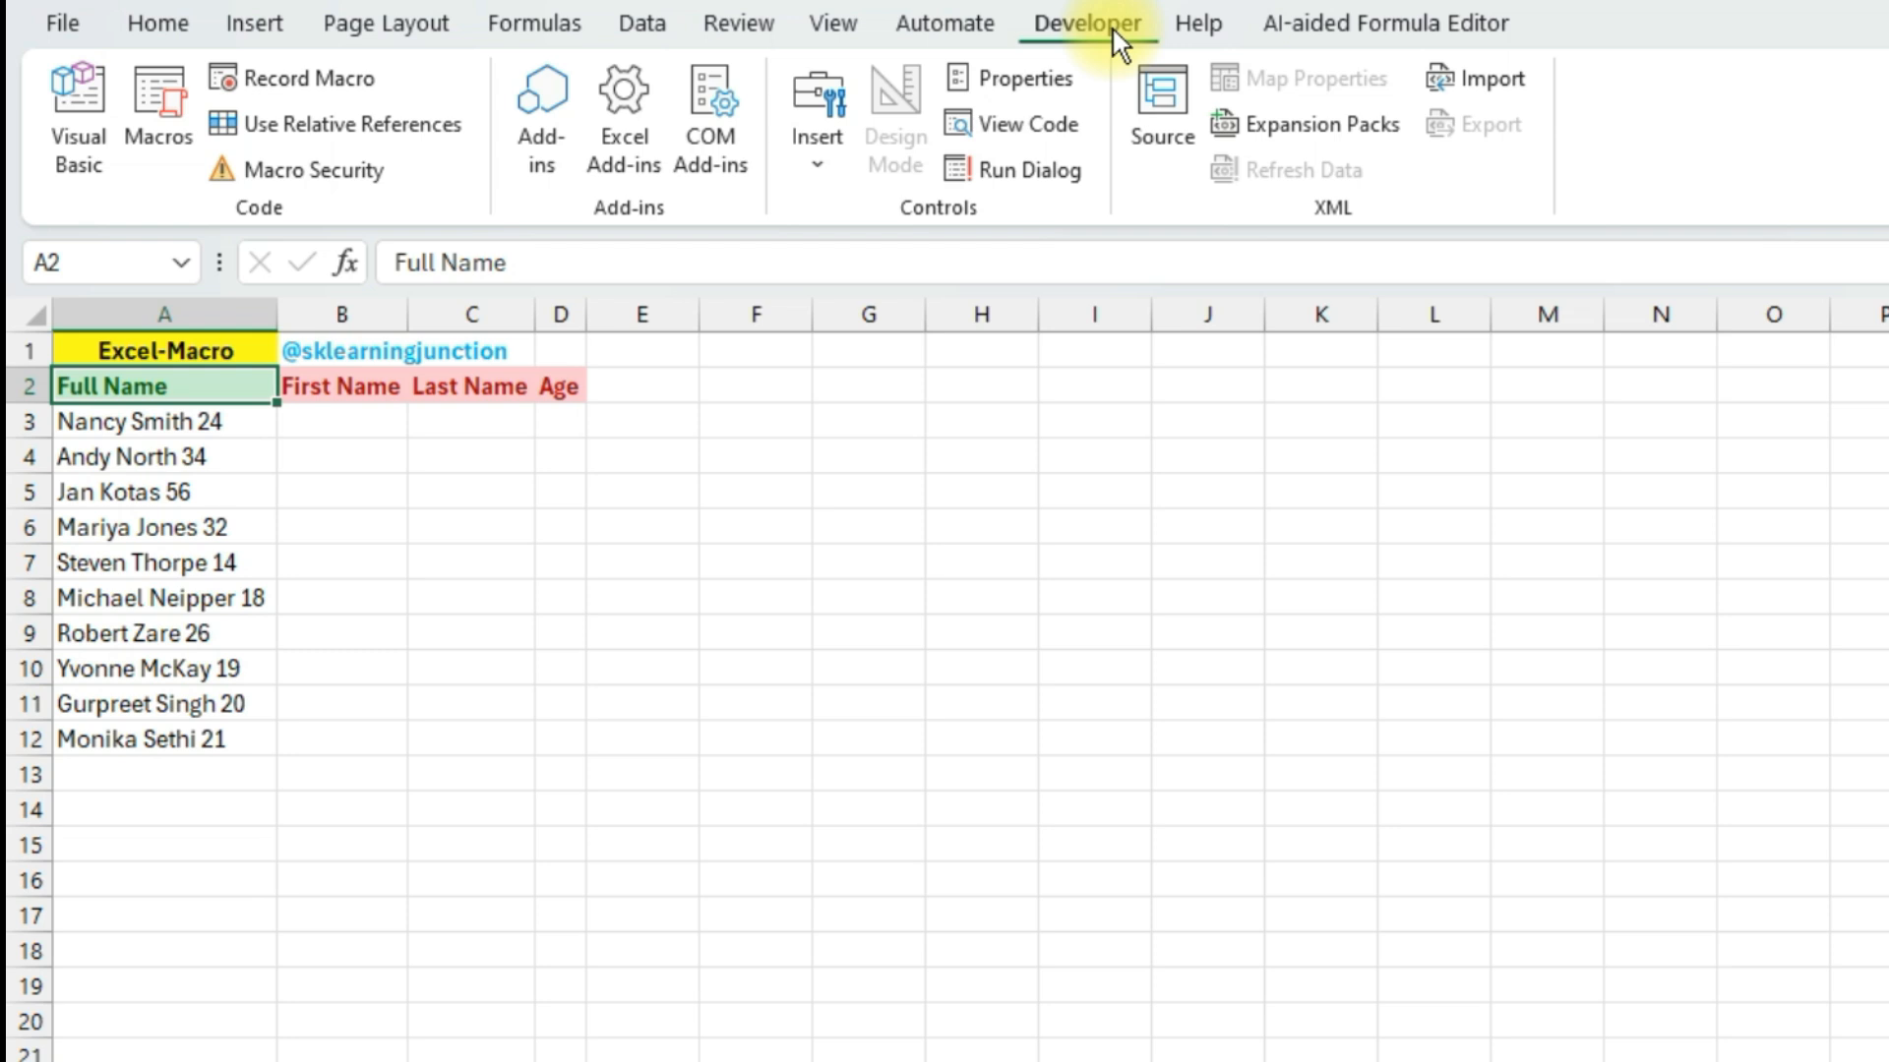
left_click(64, 20)
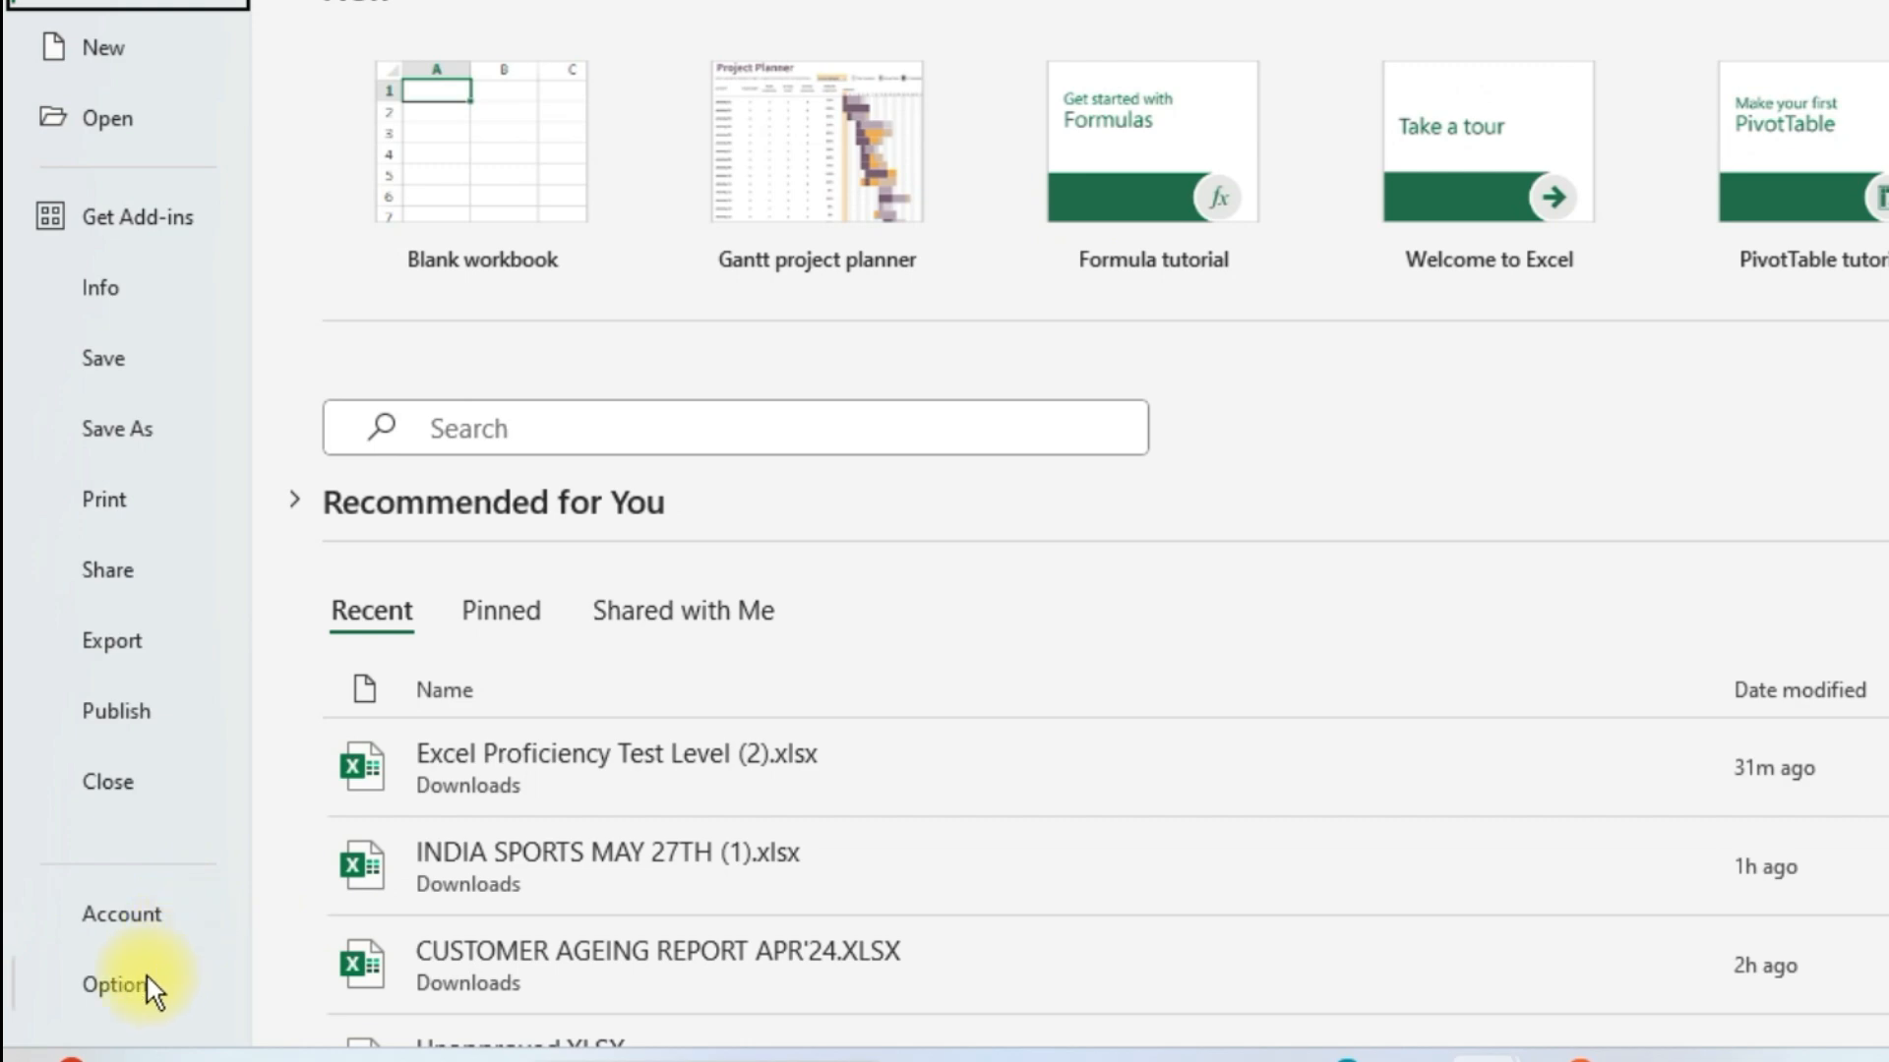
left_click(150, 988)
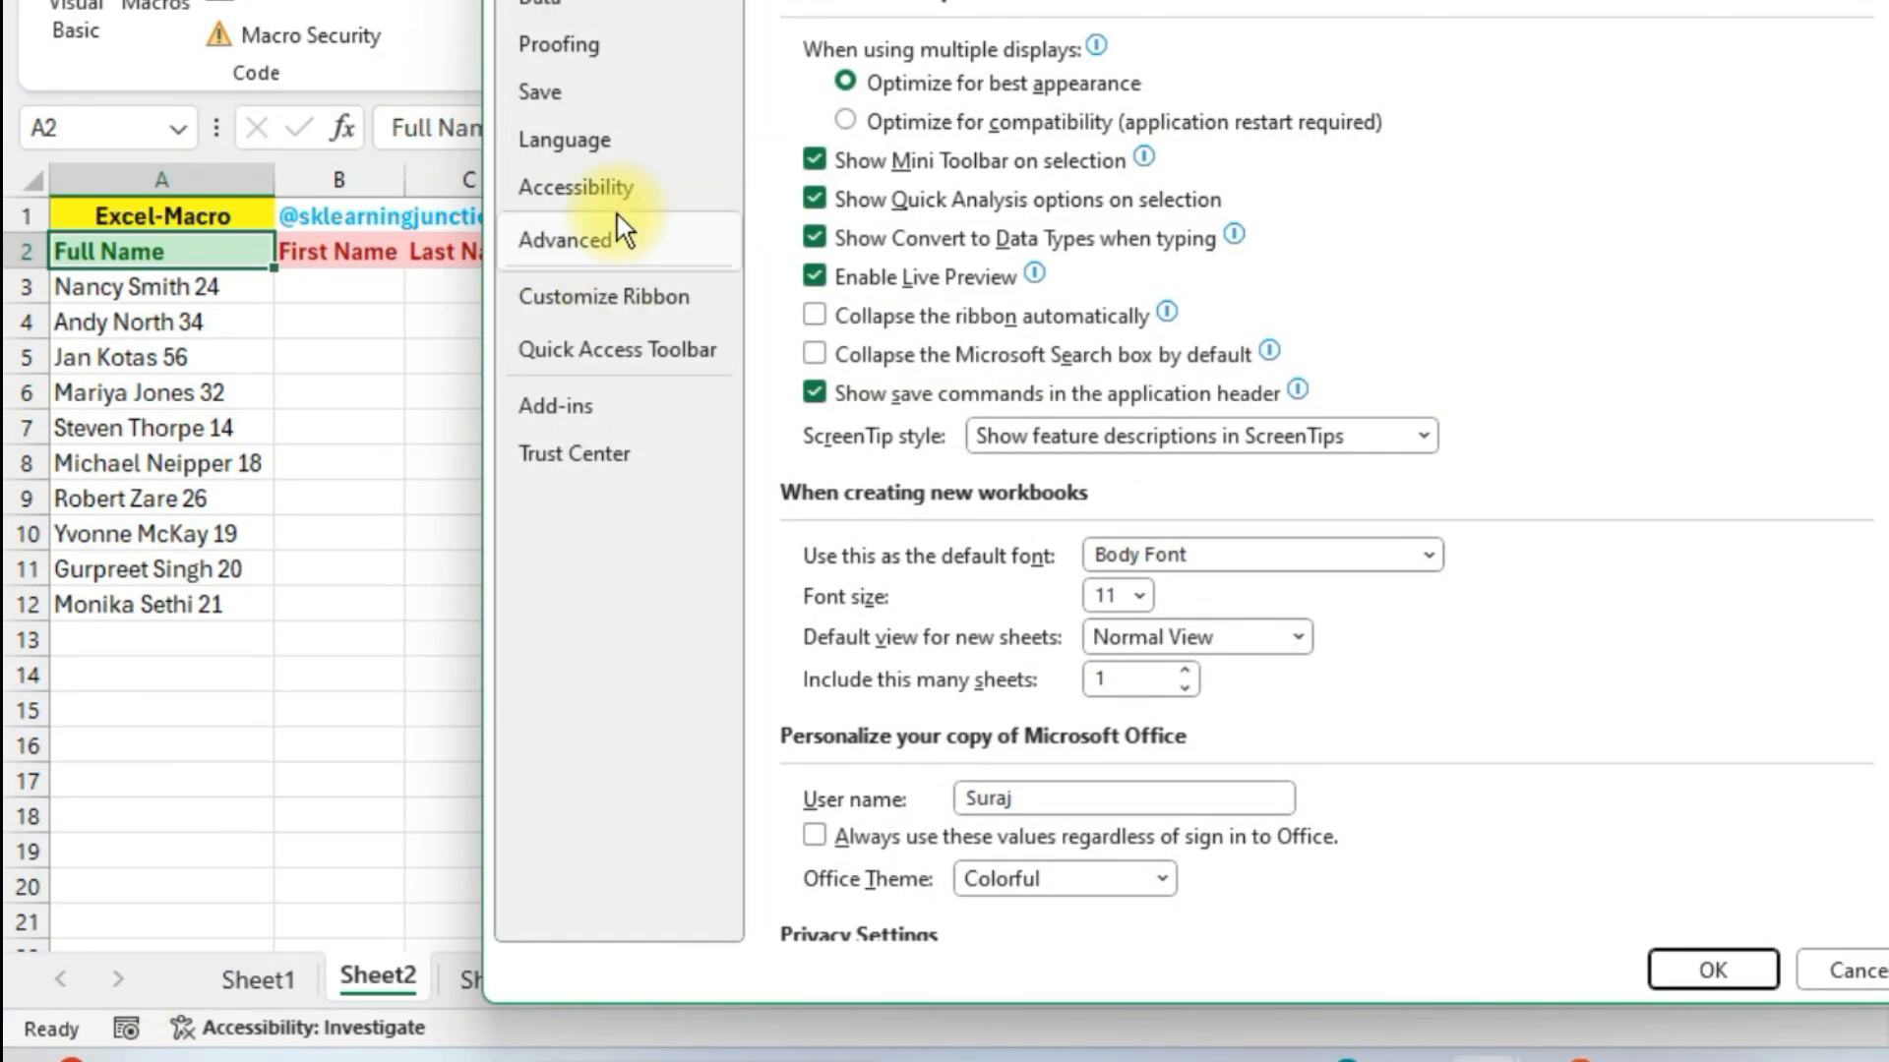
left_click(637, 316)
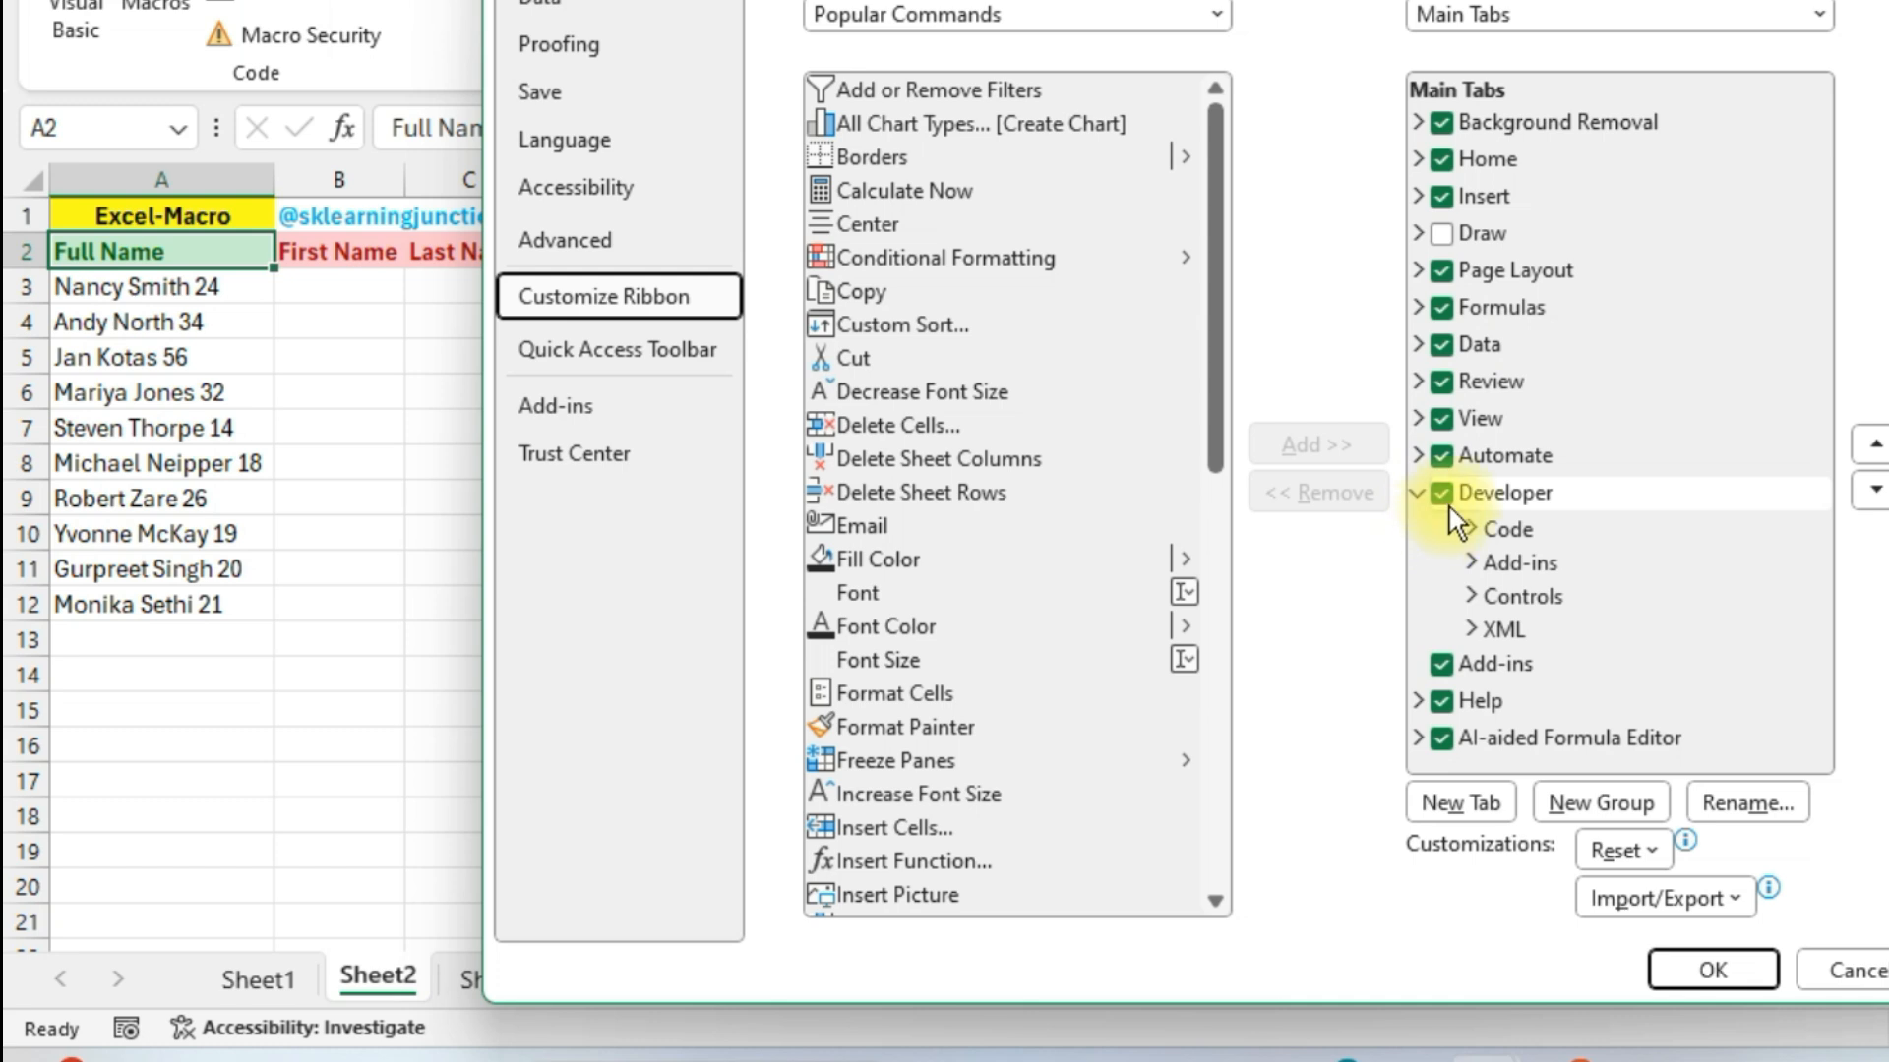
left_click(1753, 962)
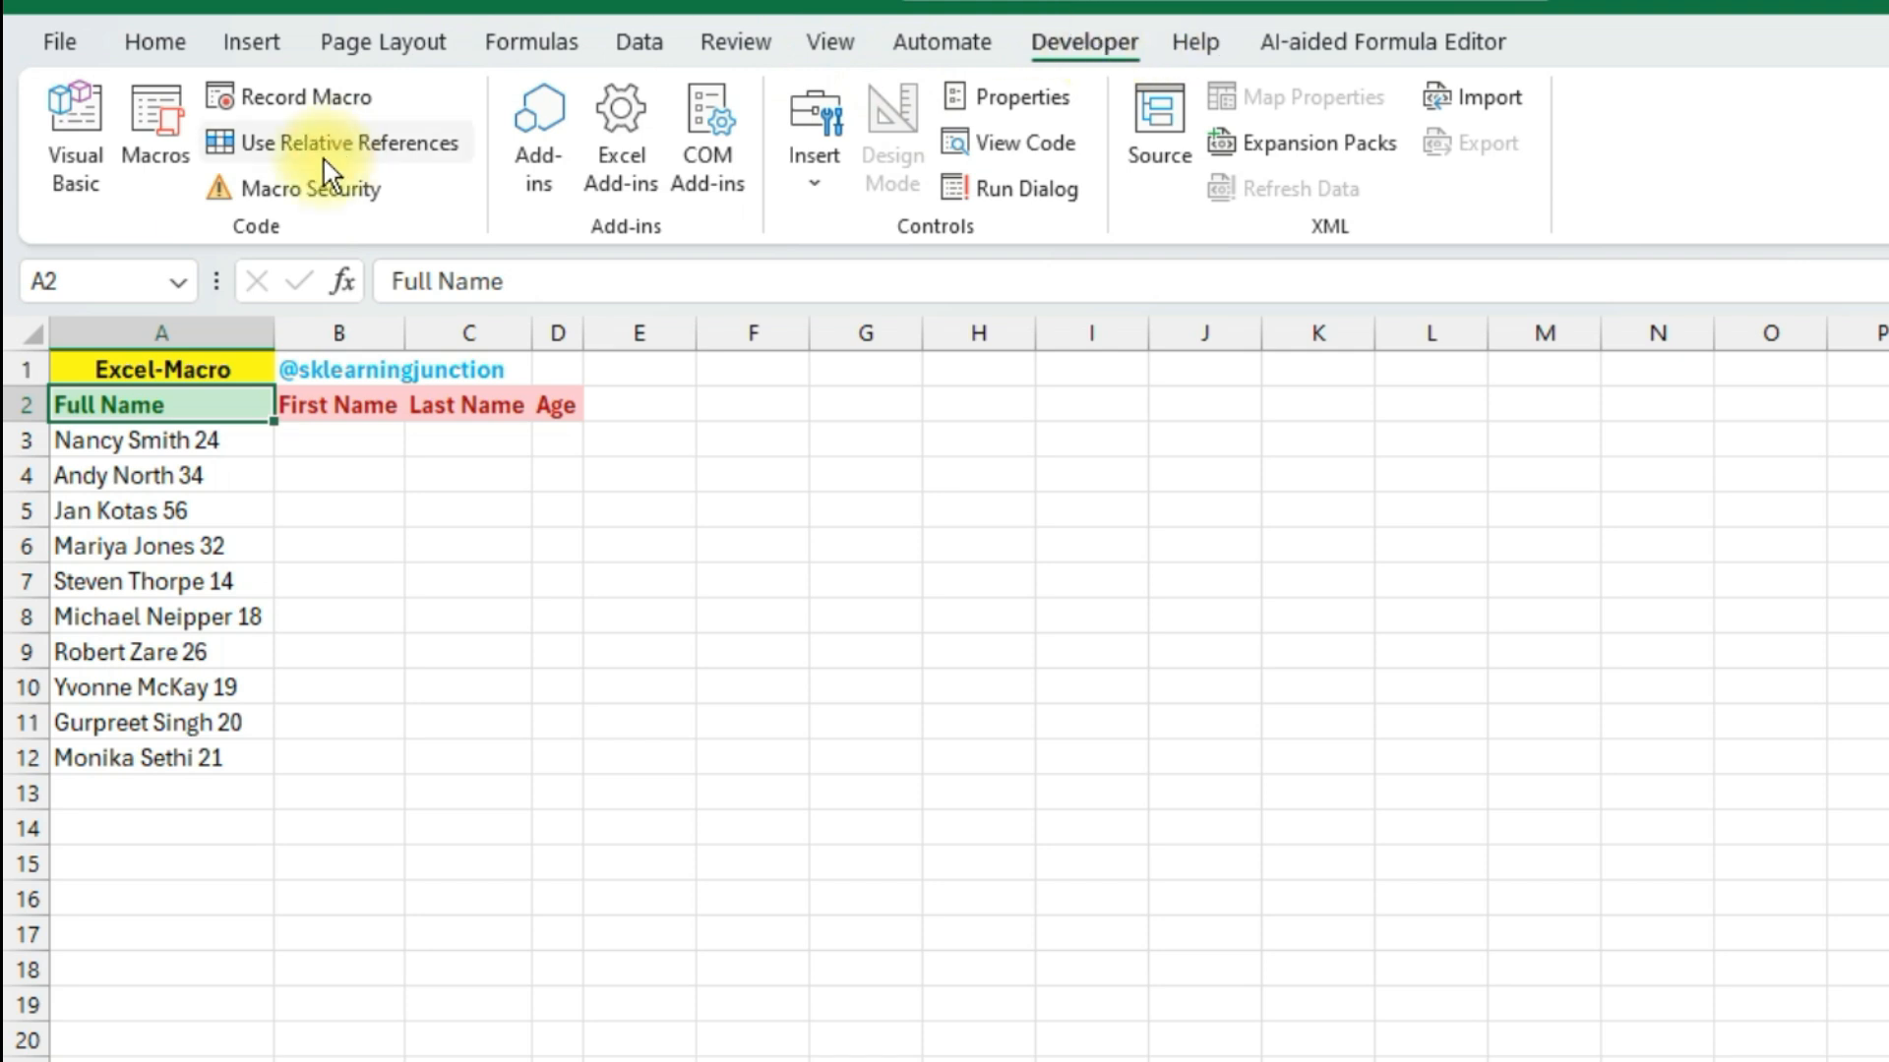
- Start recording a macro stored in This Workbook, with Ctrl+o as its shortcut key
left_click(314, 112)
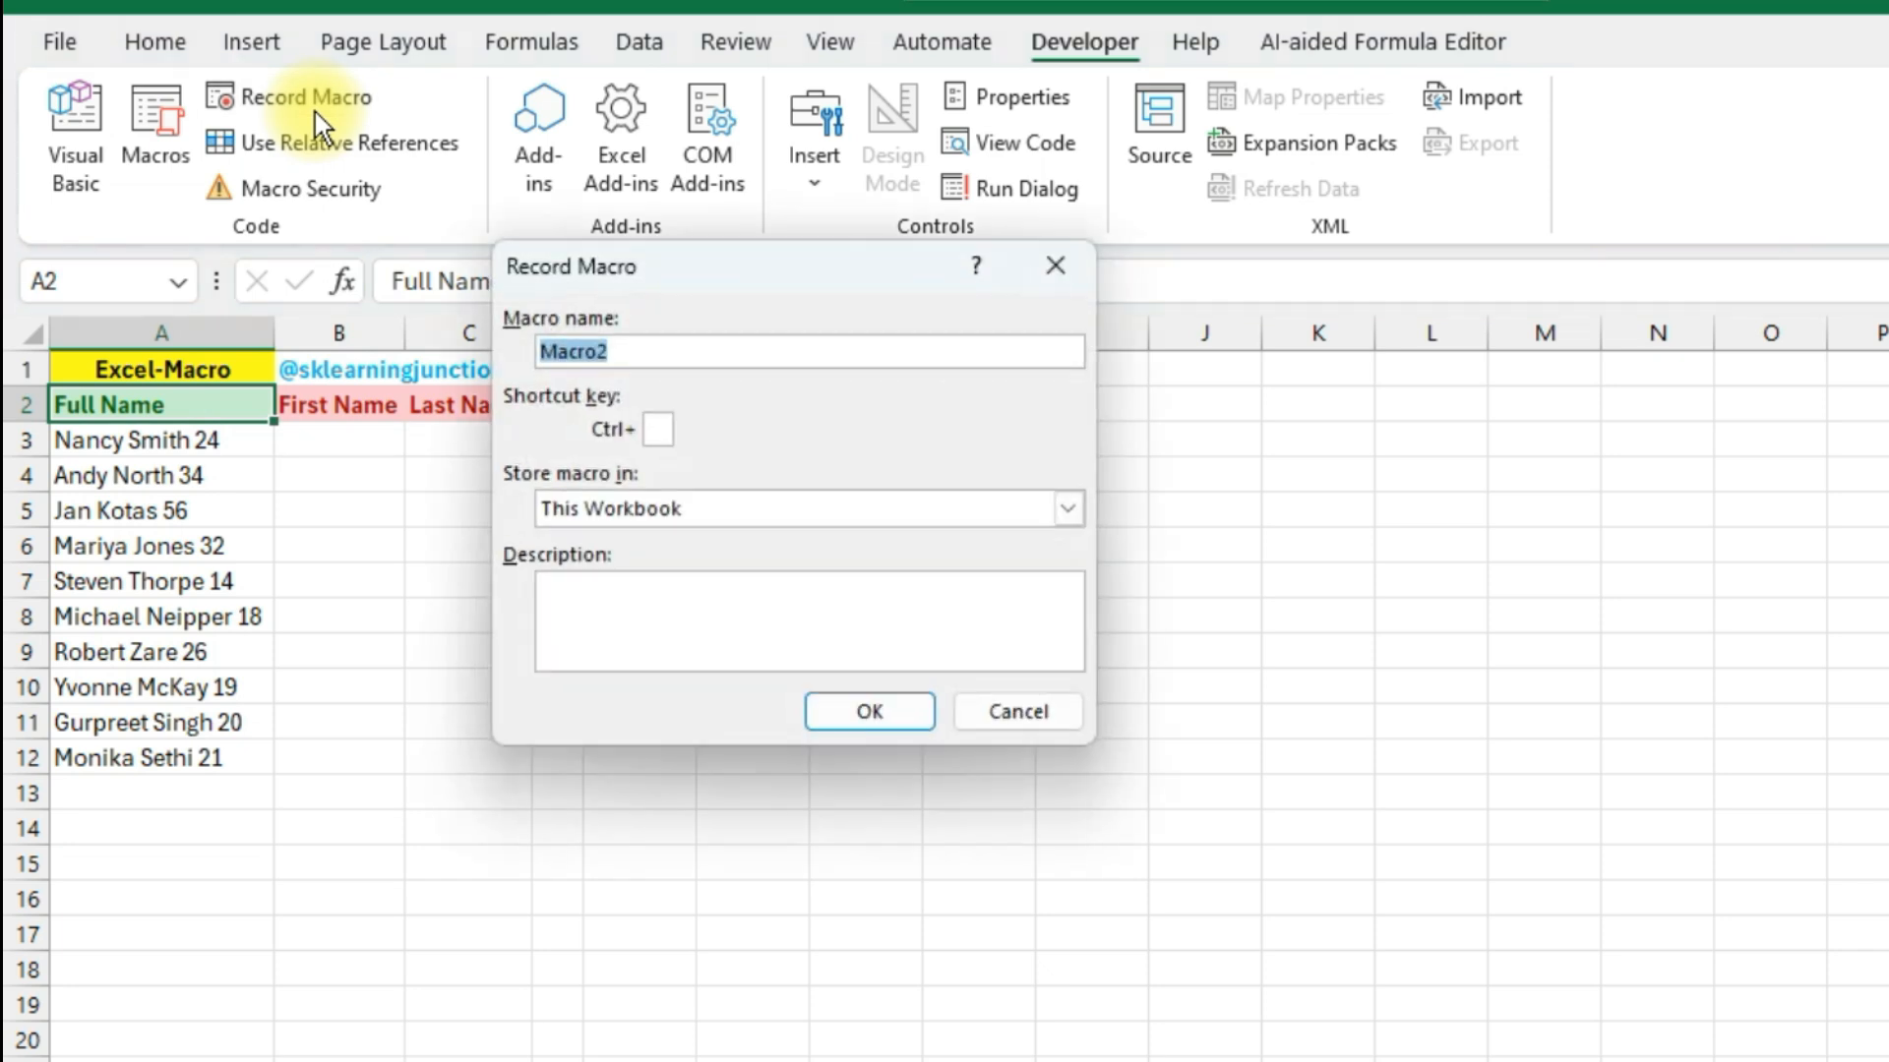
left_click_drag(785, 263, 601, 287)
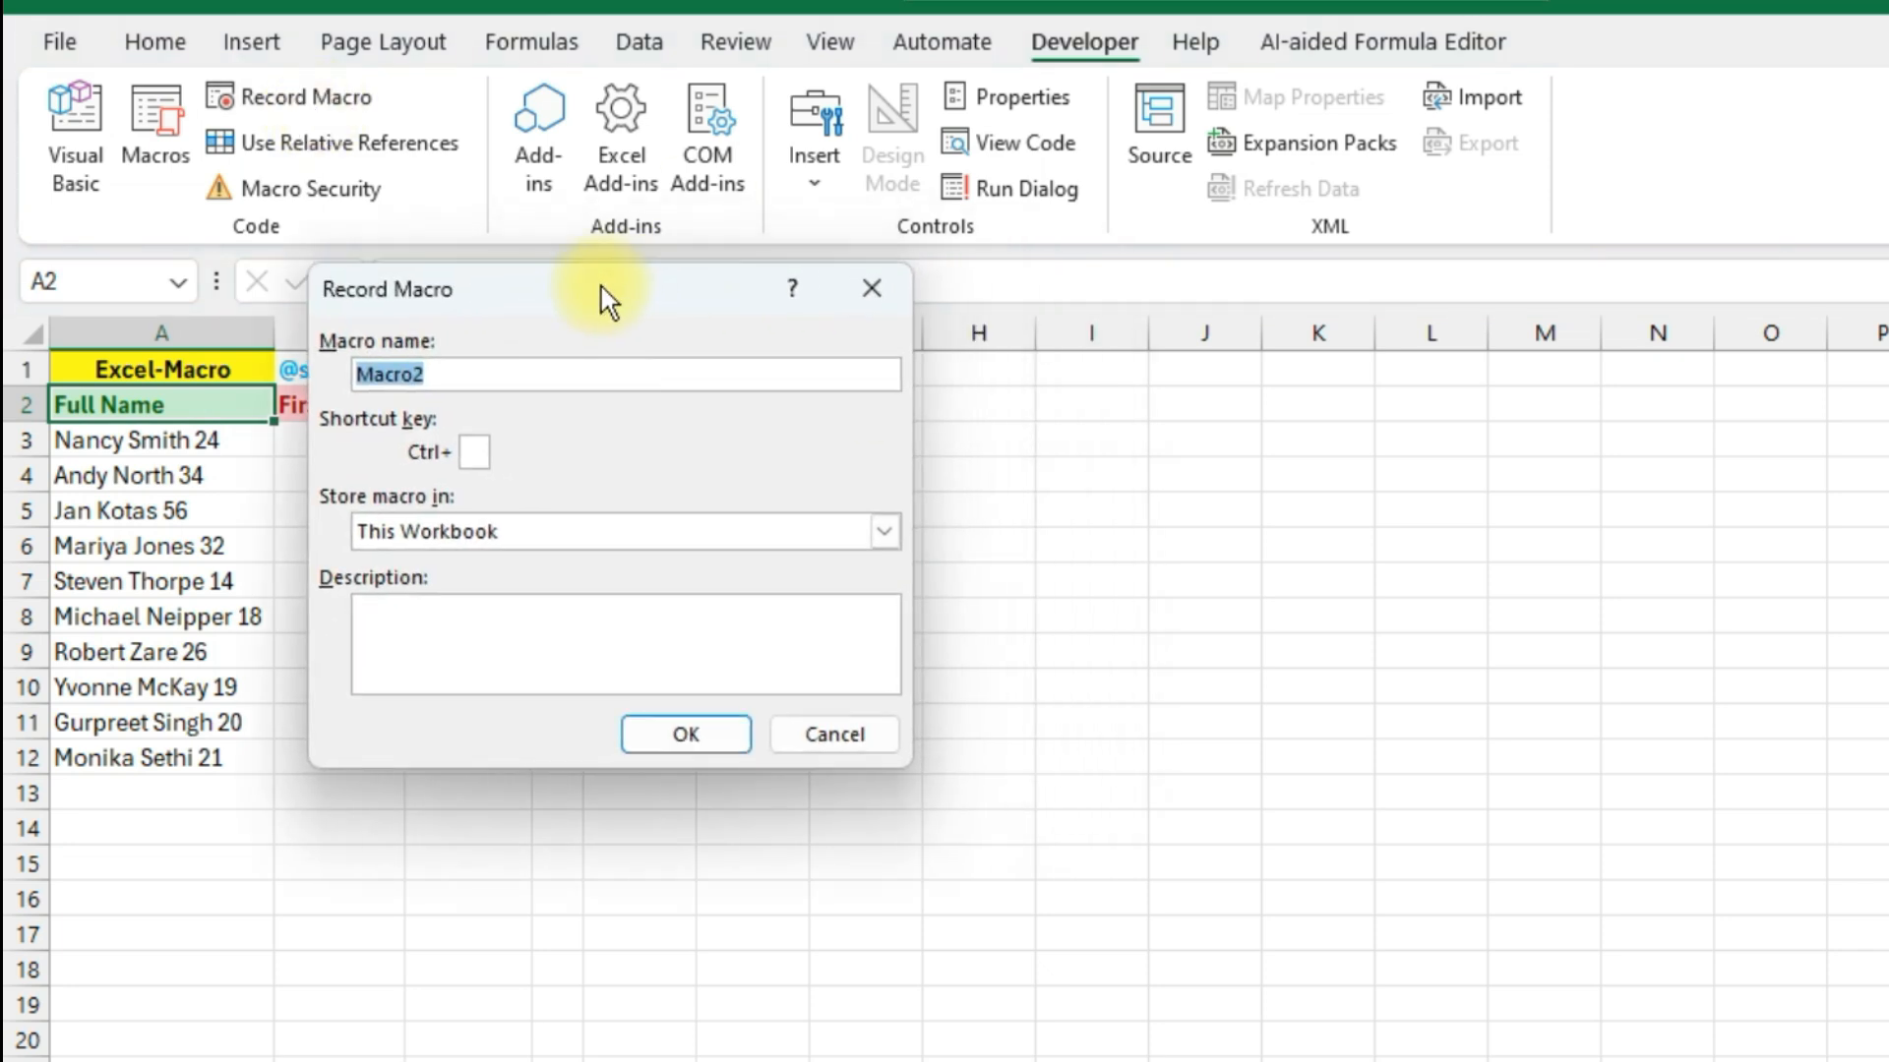
left_click(473, 453)
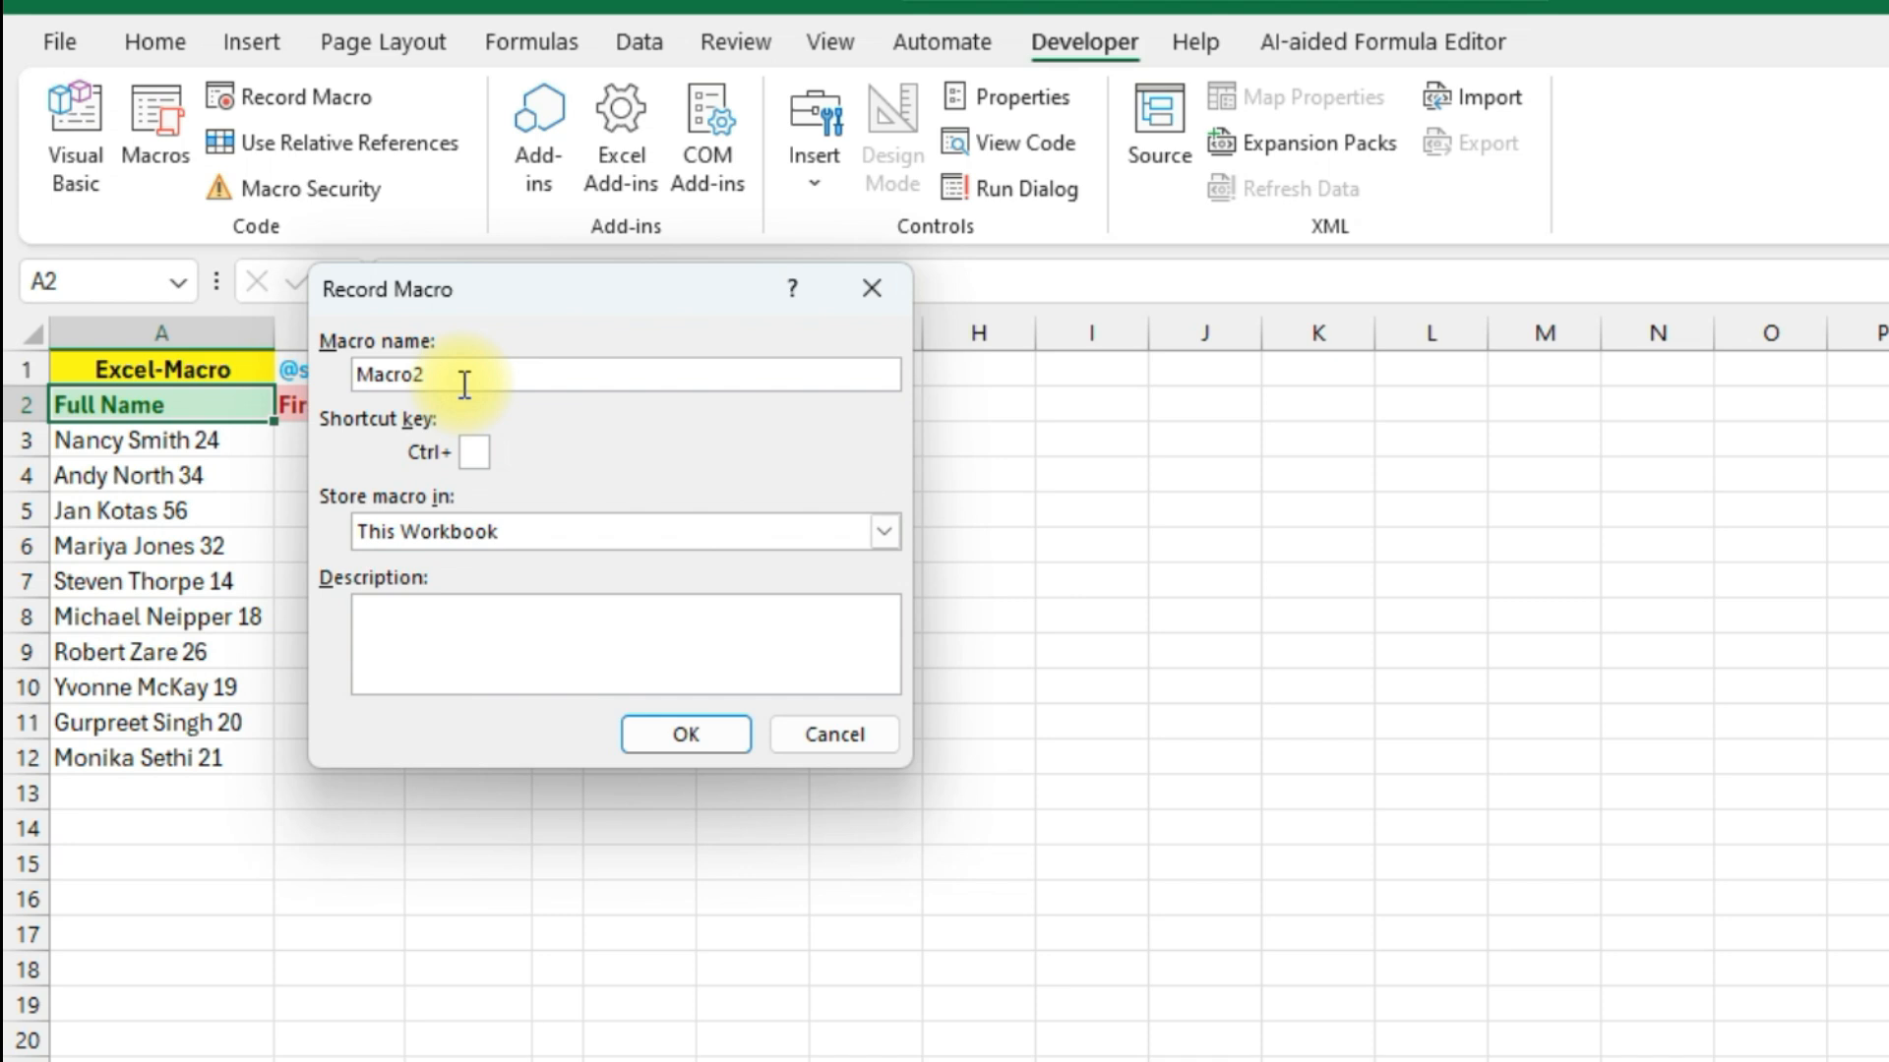
type("o")
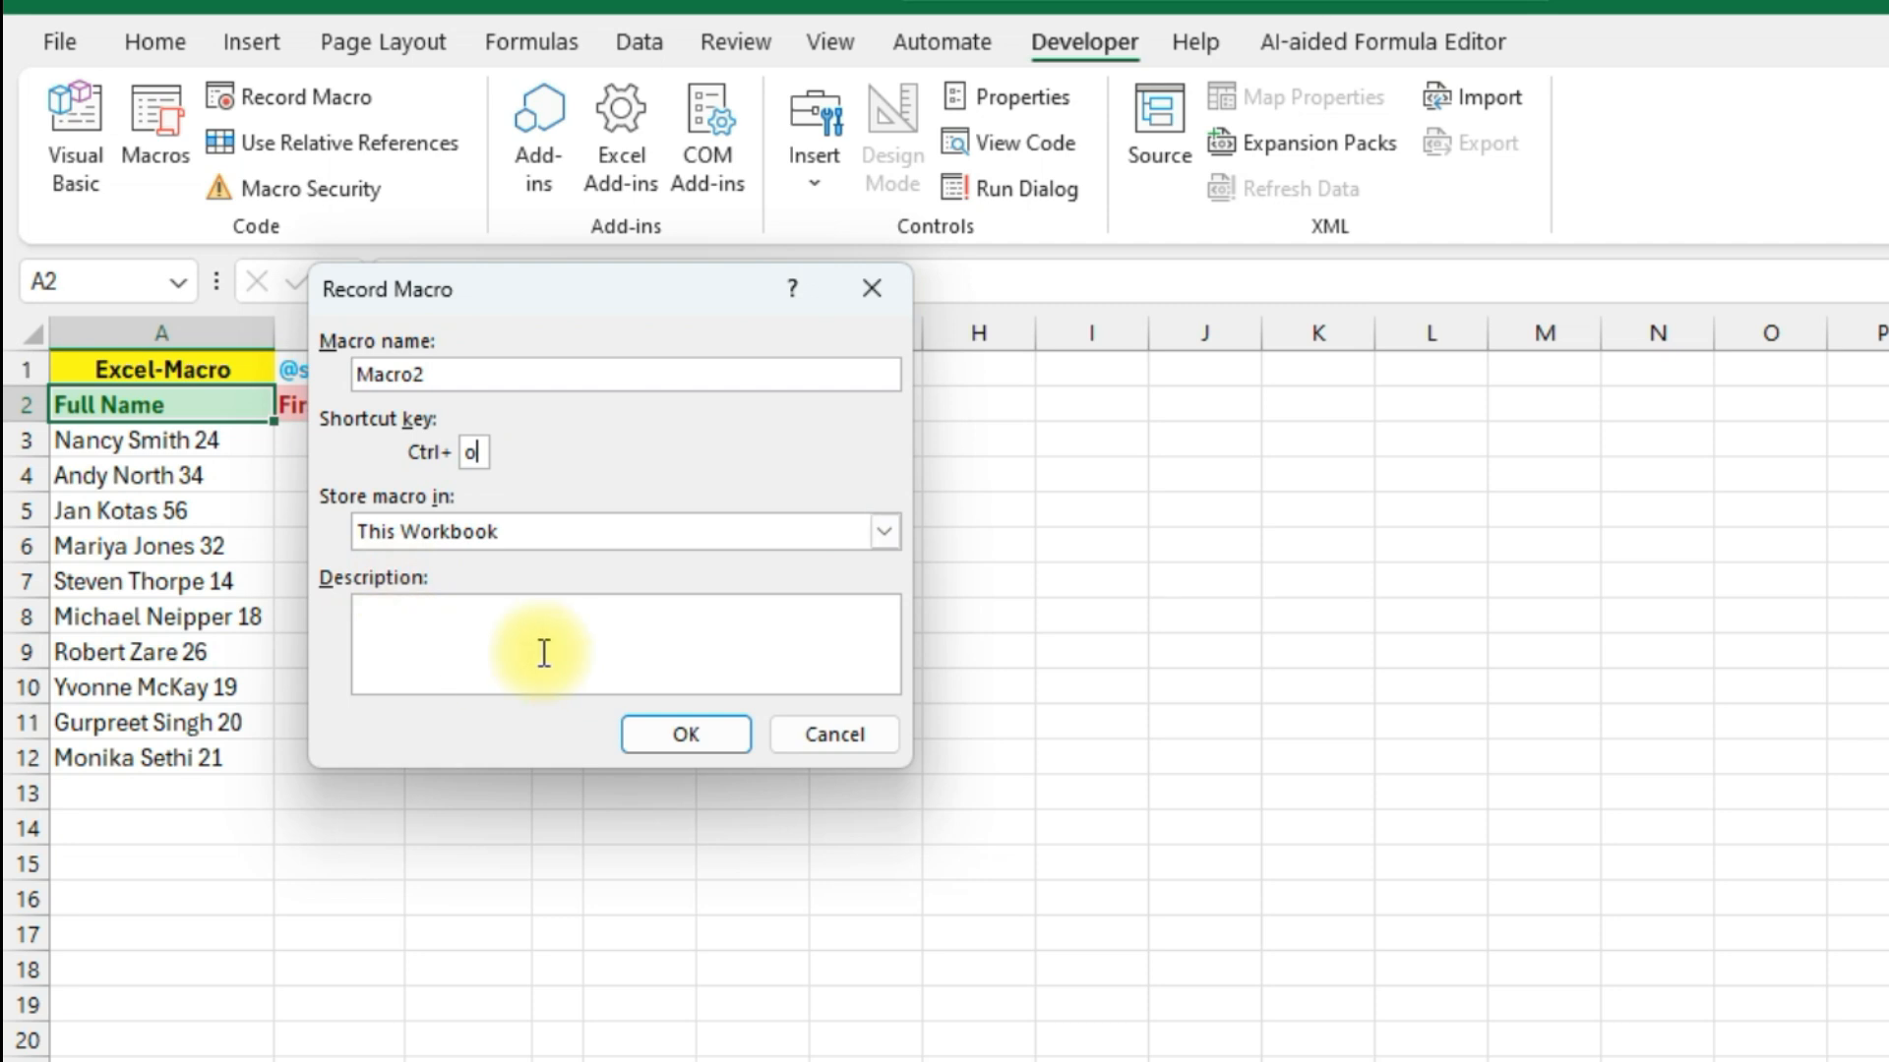
left_click(708, 733)
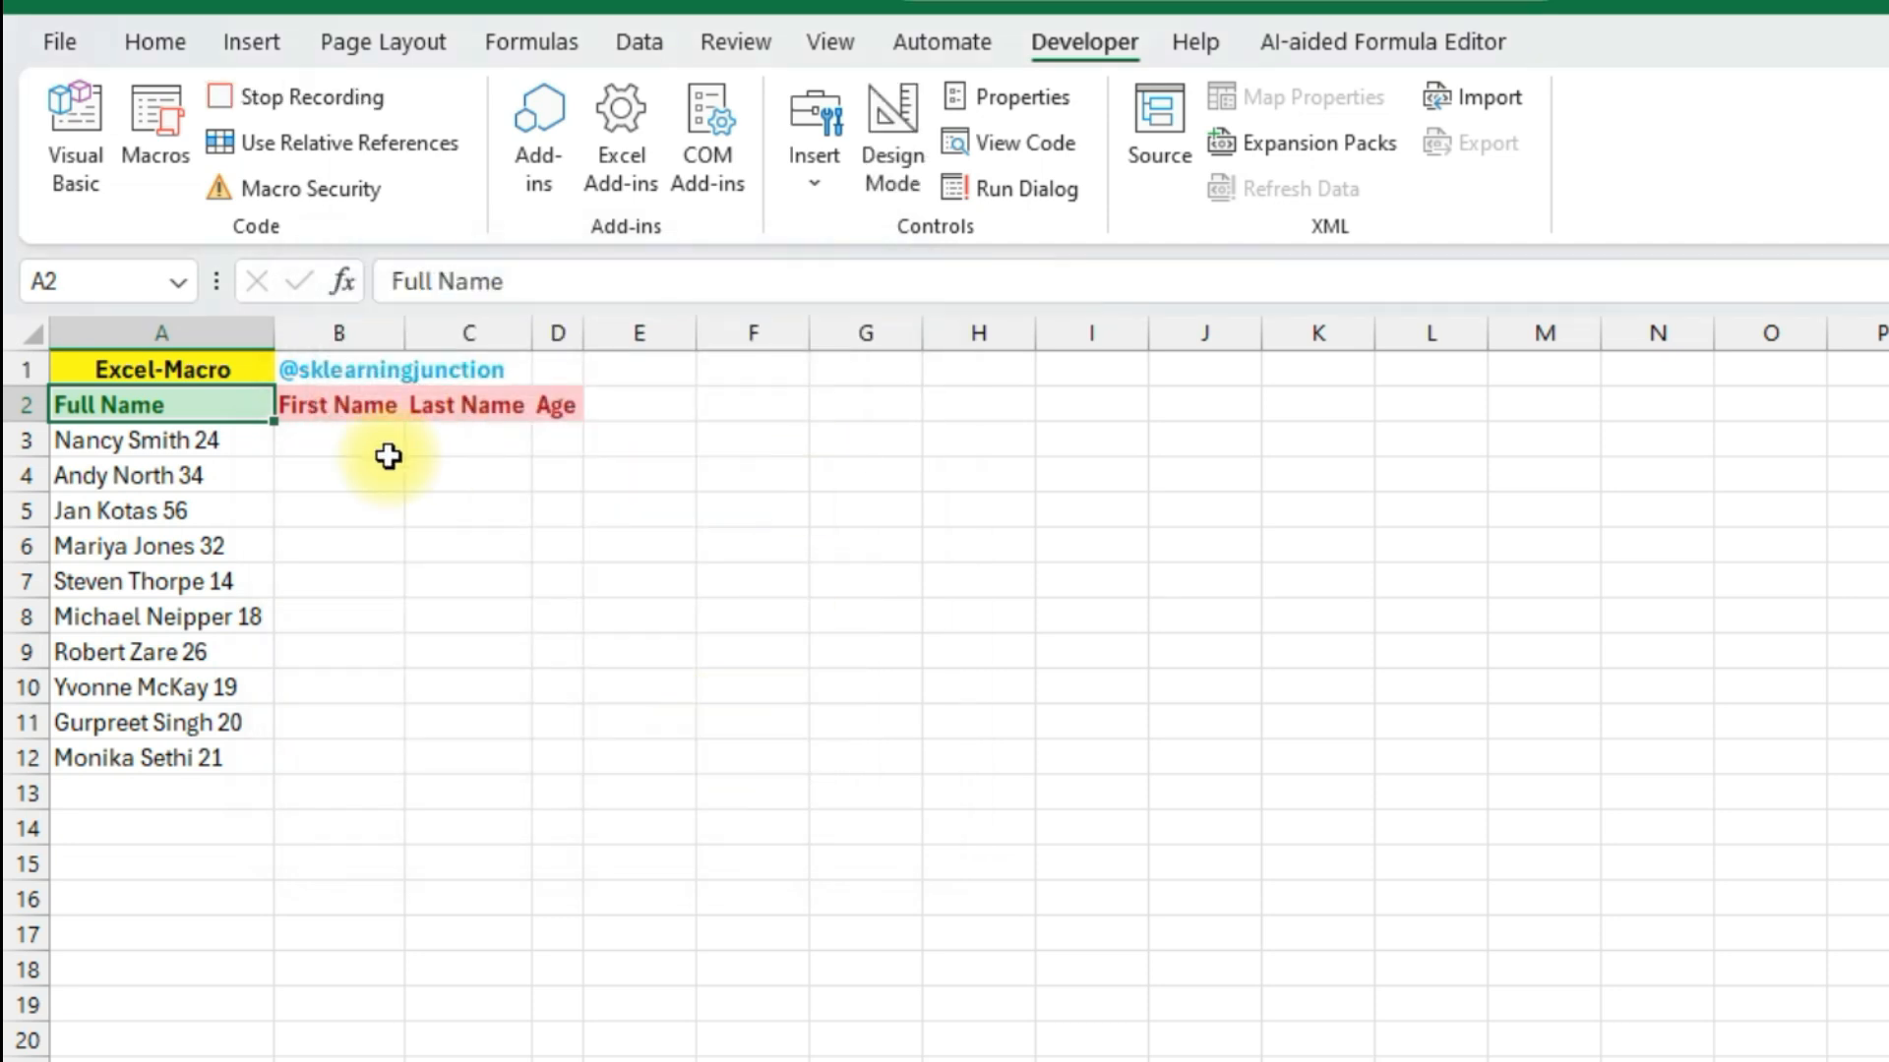
- Start Text to Columns on the full names in A3:A12 as delimited data, with space as a delimiter
left_click(245, 449)
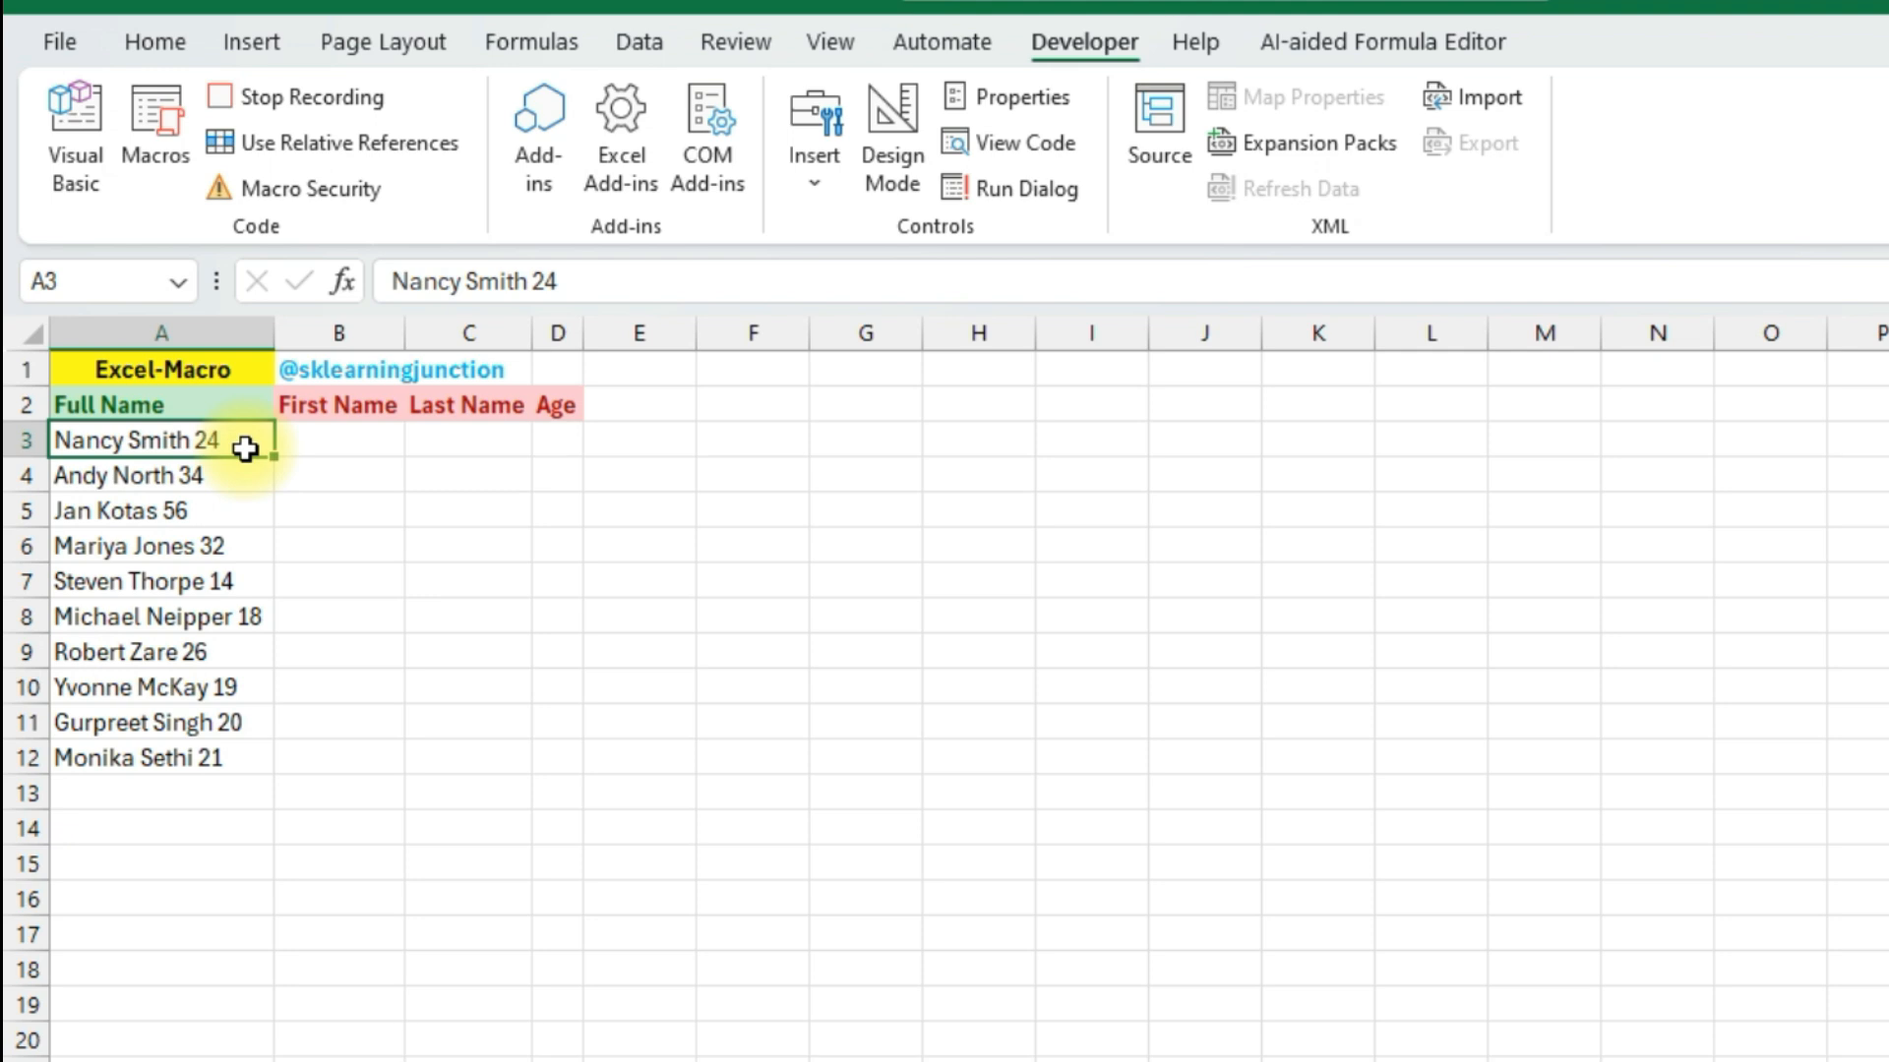
key("ctrl+shift+Down")
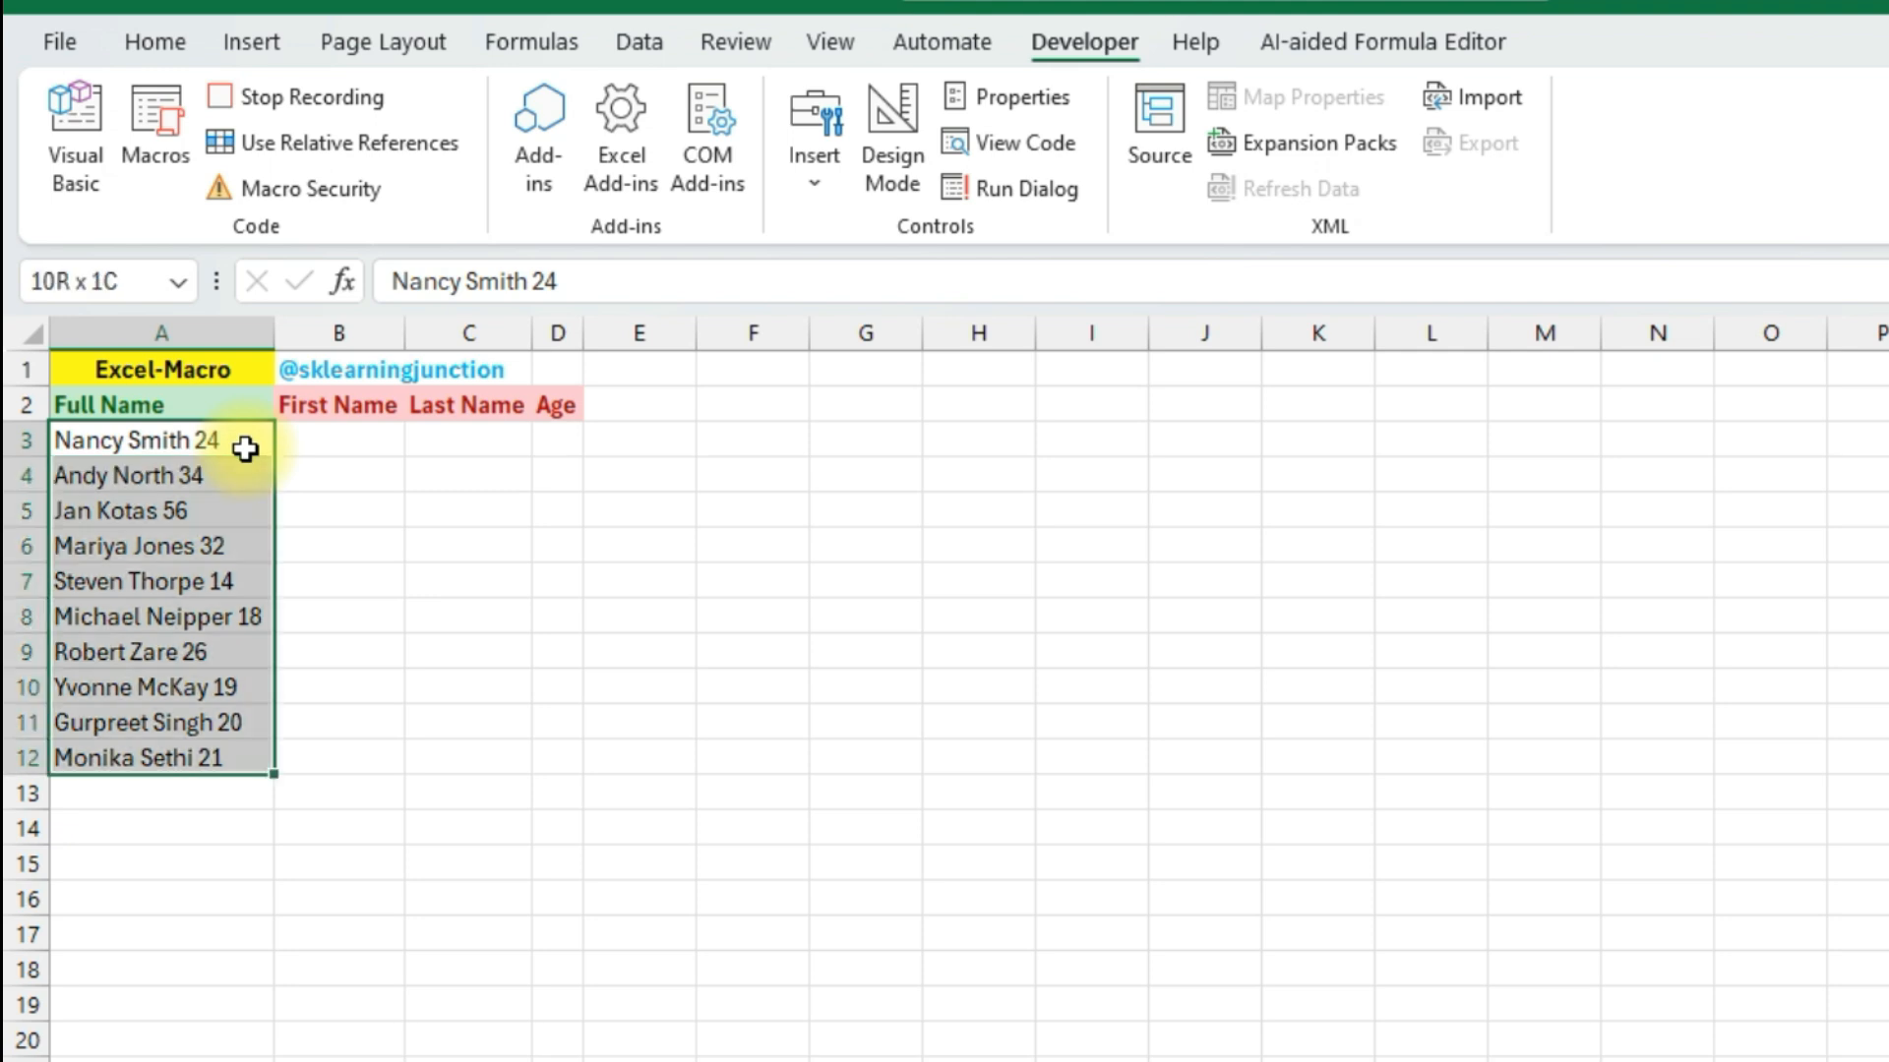
left_click(636, 40)
left_click(1838, 143)
left_click_drag(710, 180, 898, 213)
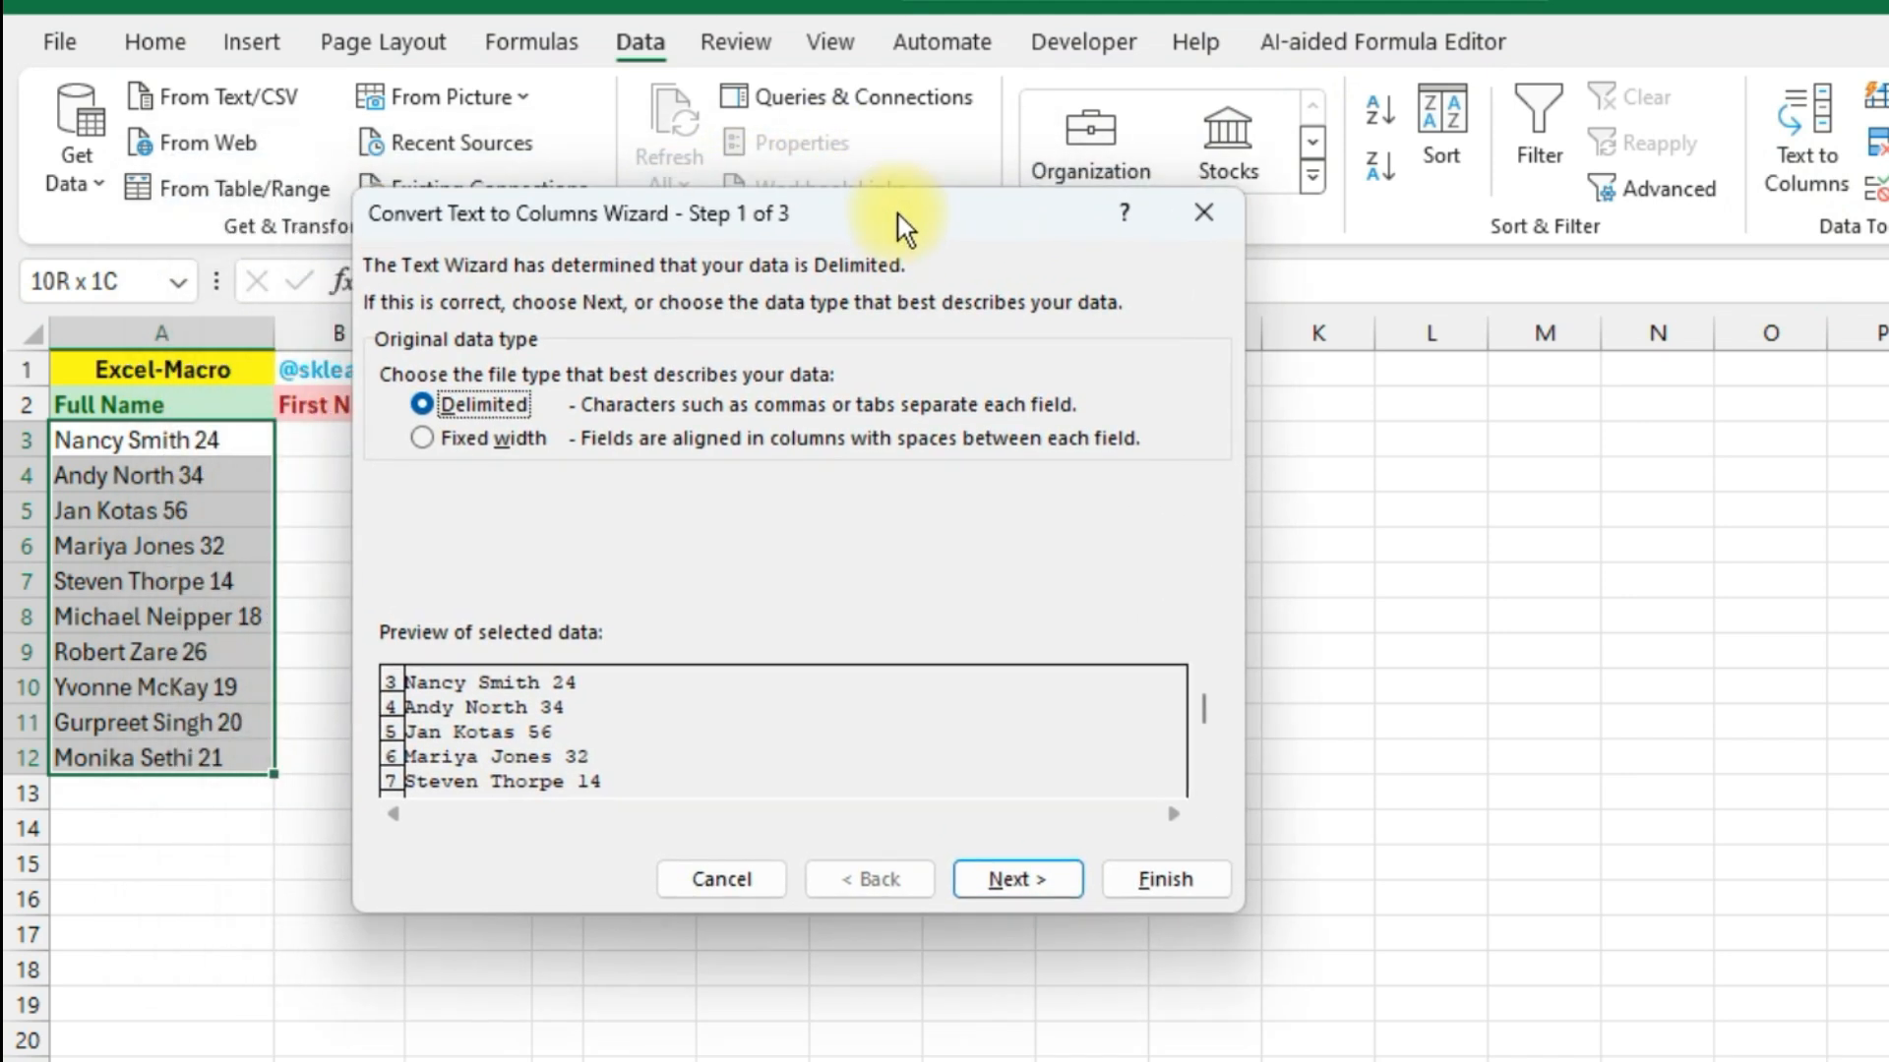
left_click(1075, 885)
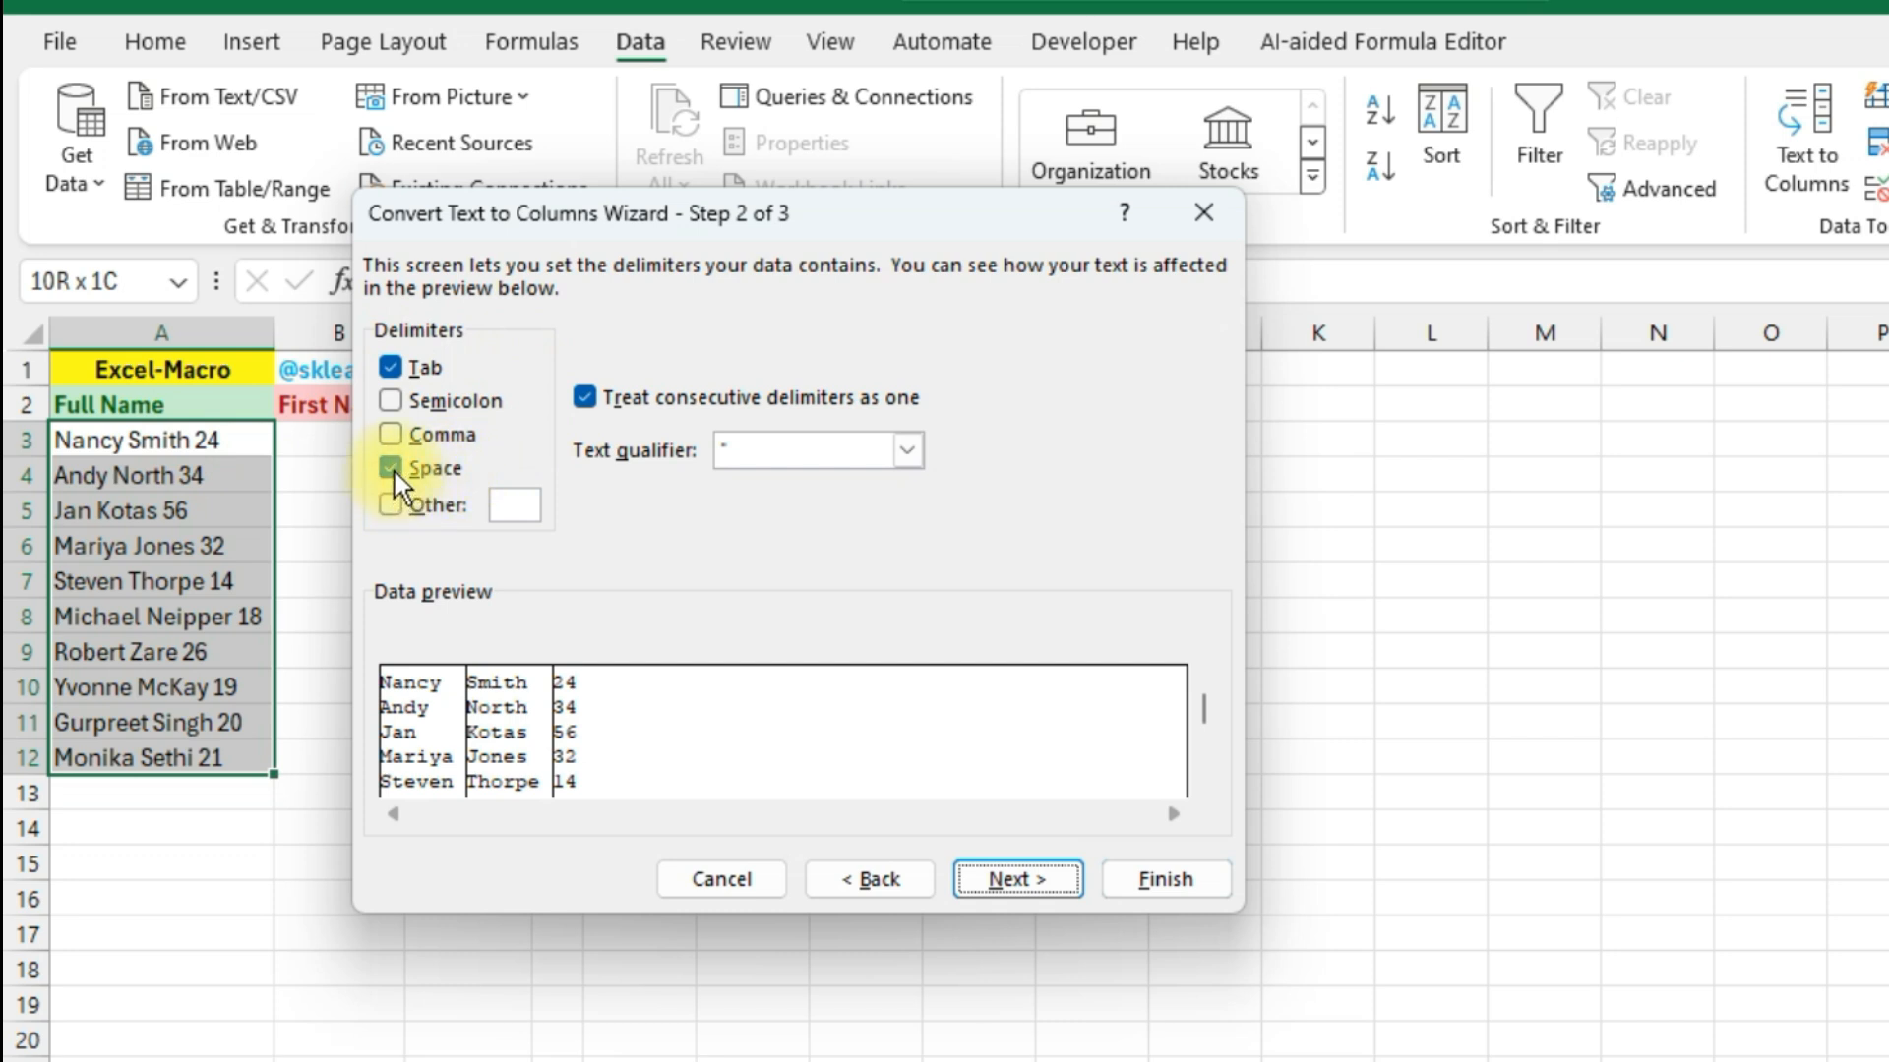
left_click(1010, 883)
- Set the split data's destination to cell B3 and finish the text-to-columns conversion
left_click(573, 509)
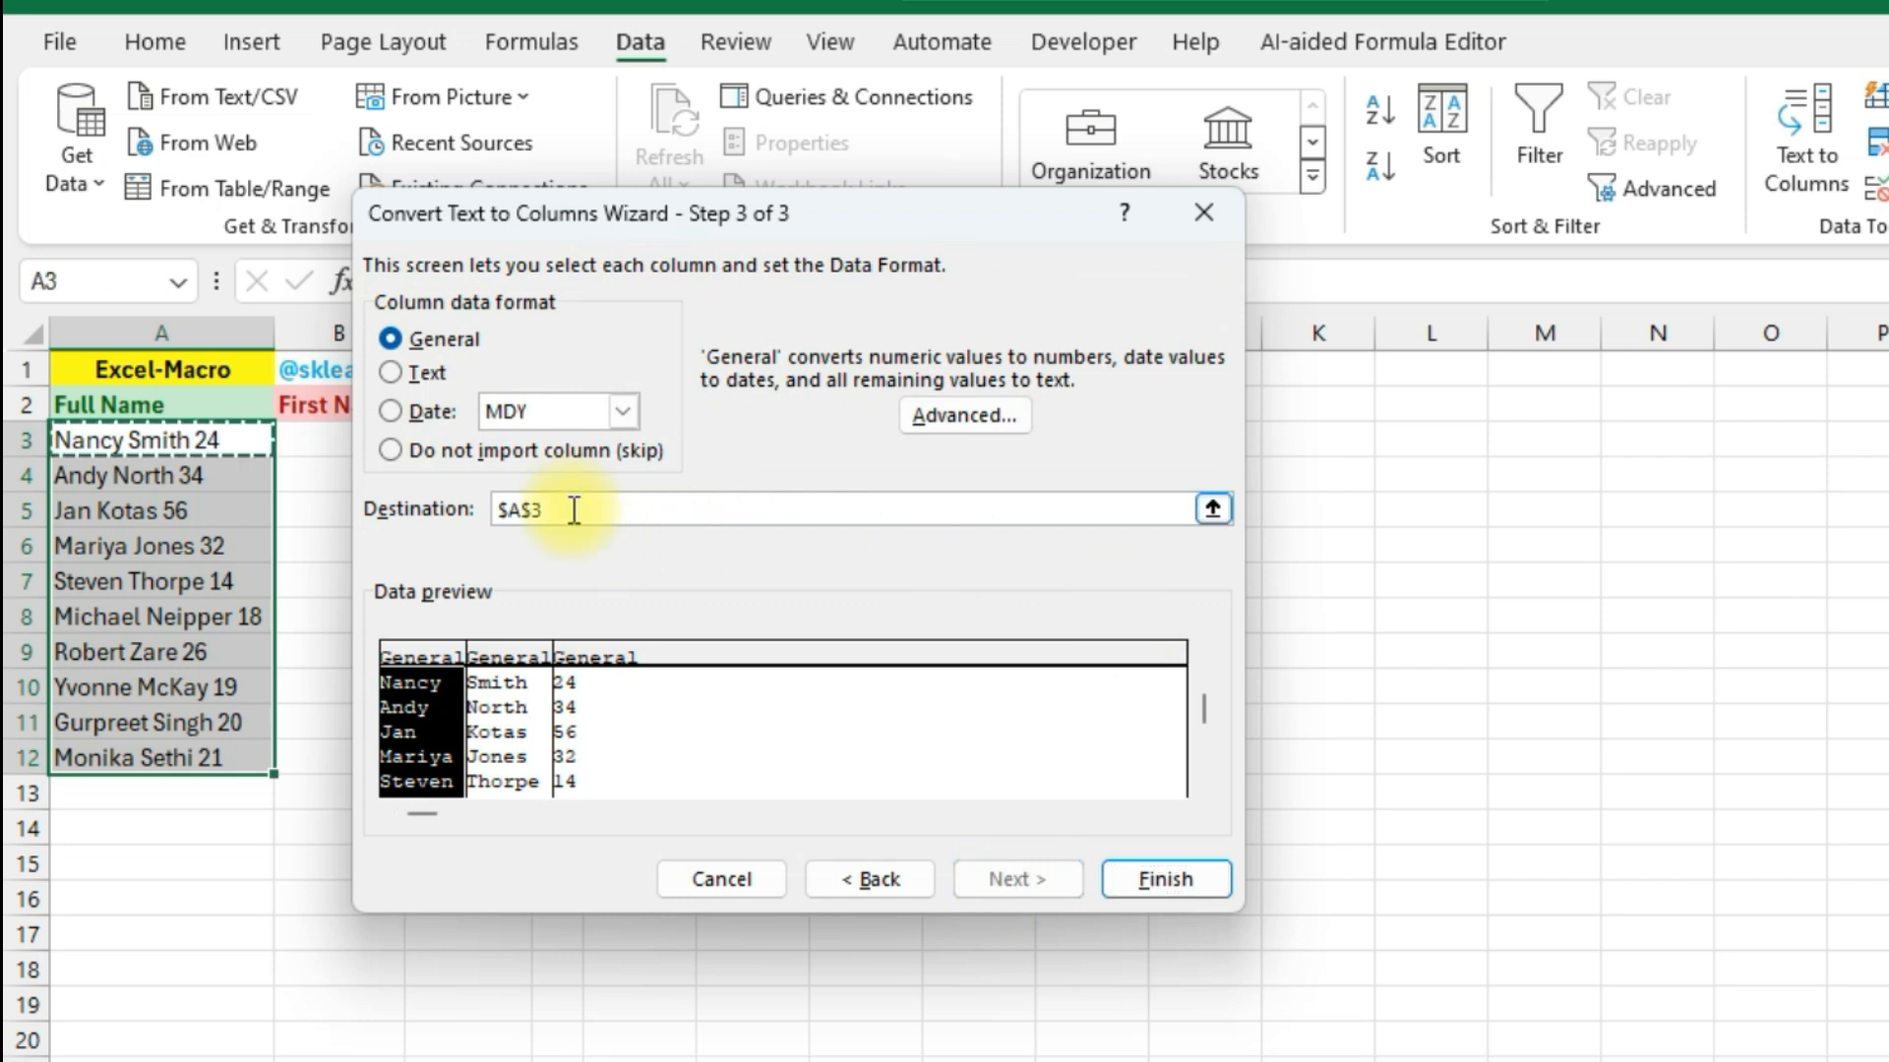
key("BackSpace")
key("BackSpace")
key("BackSpace")
key("BackSpace")
left_click(312, 432)
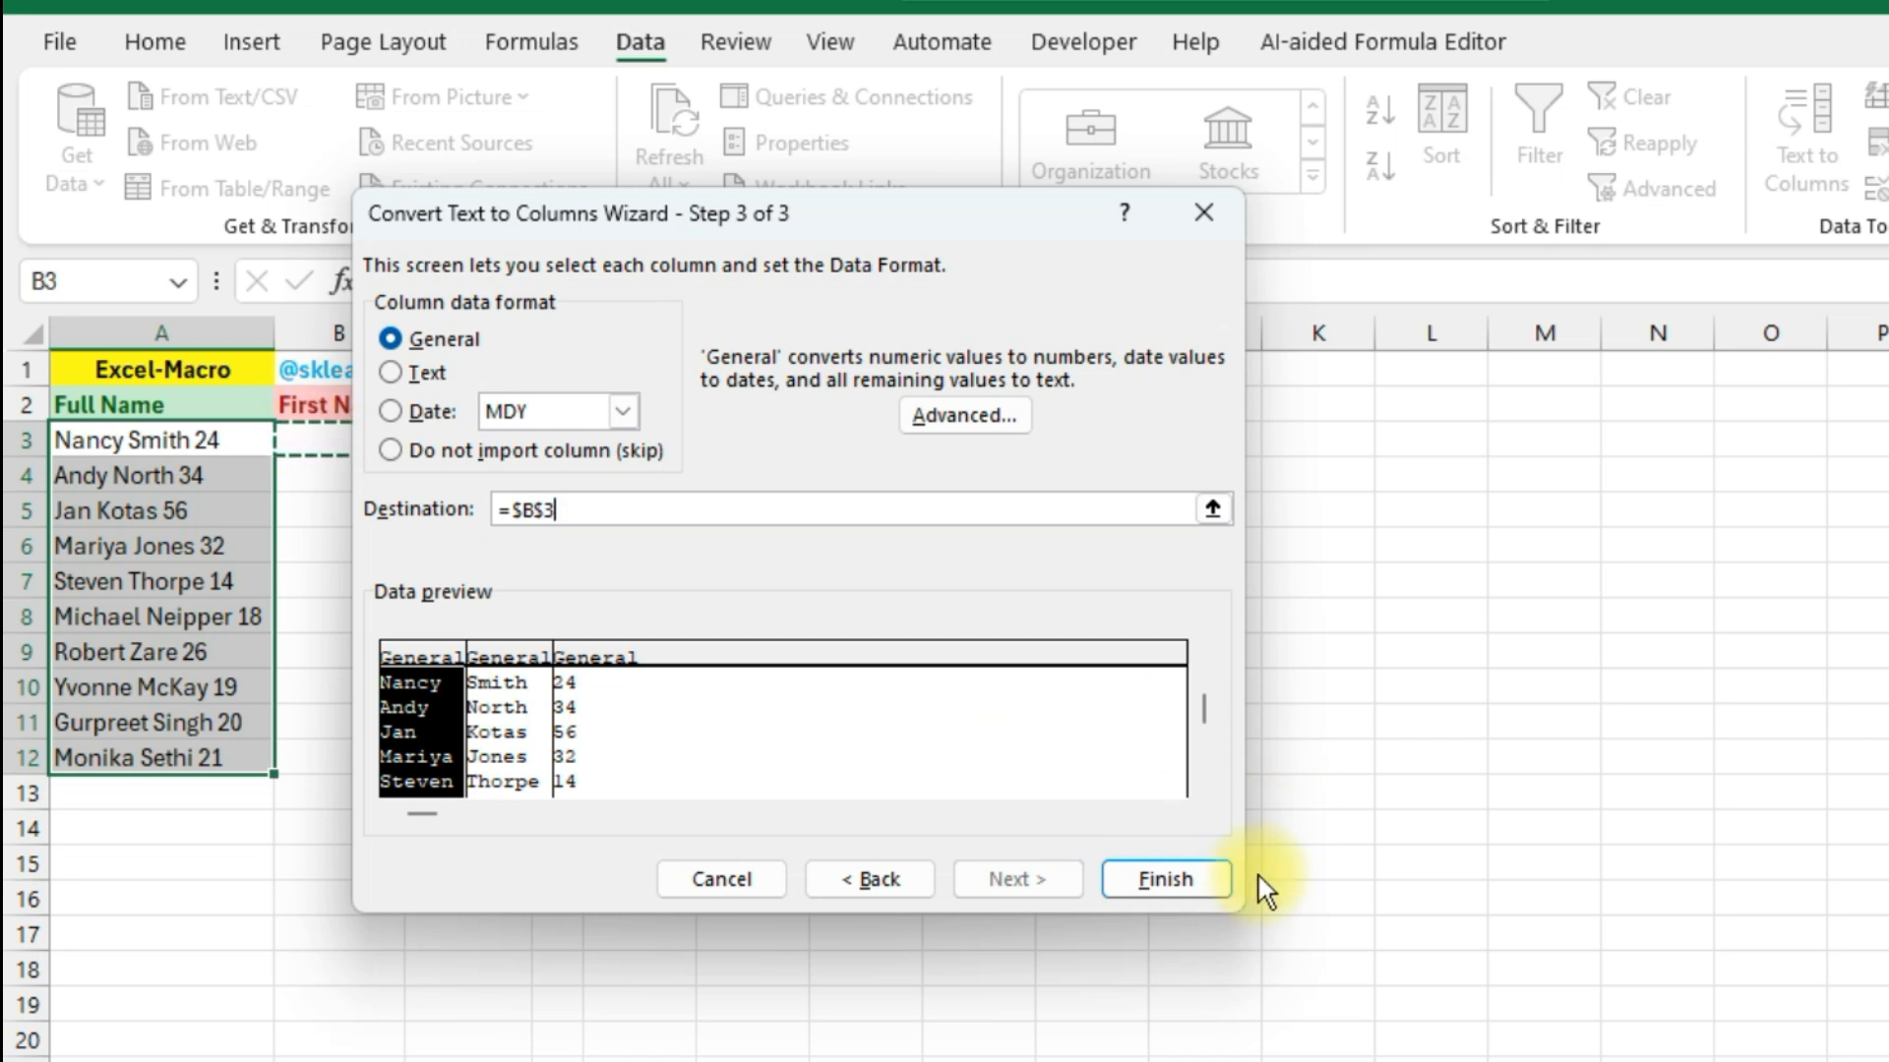
left_click(1203, 890)
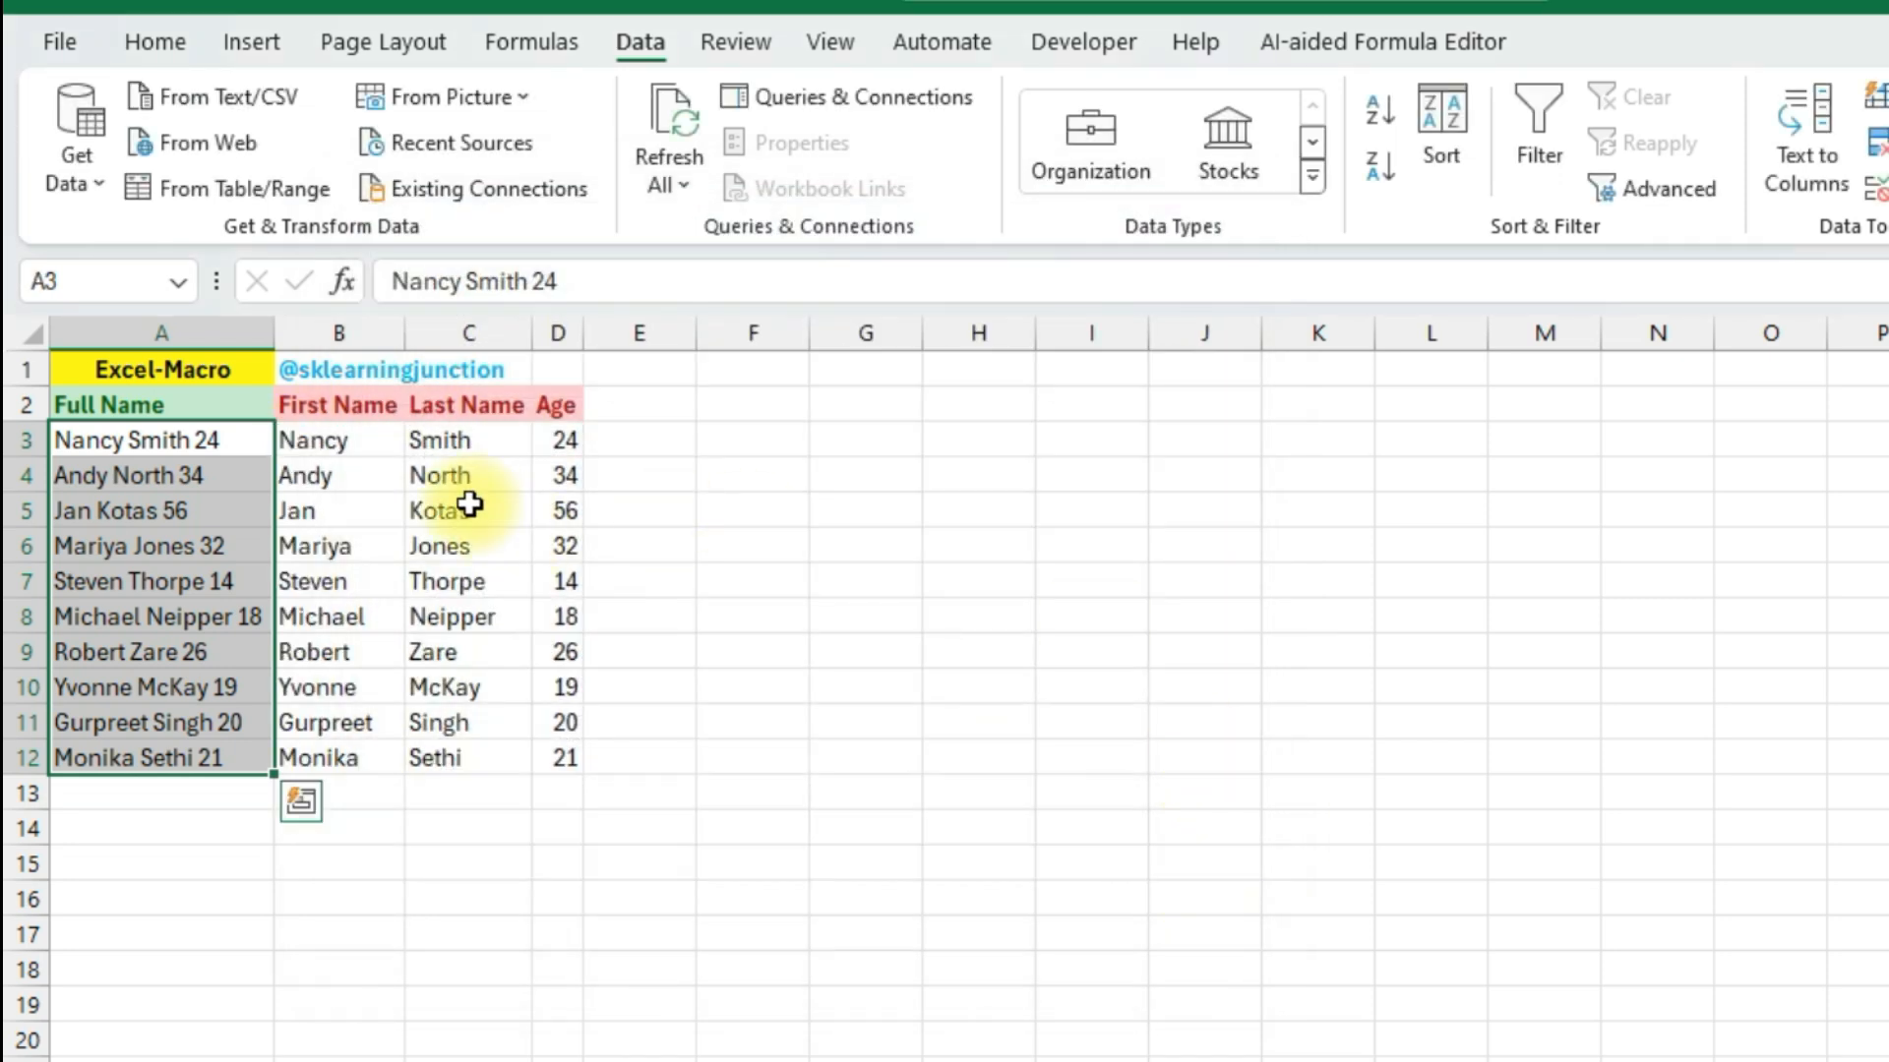
- Highlight ages less than 25 in D3:D12 with Light Red Fill with Dark Red Text using conditional formatting
left_click(563, 445)
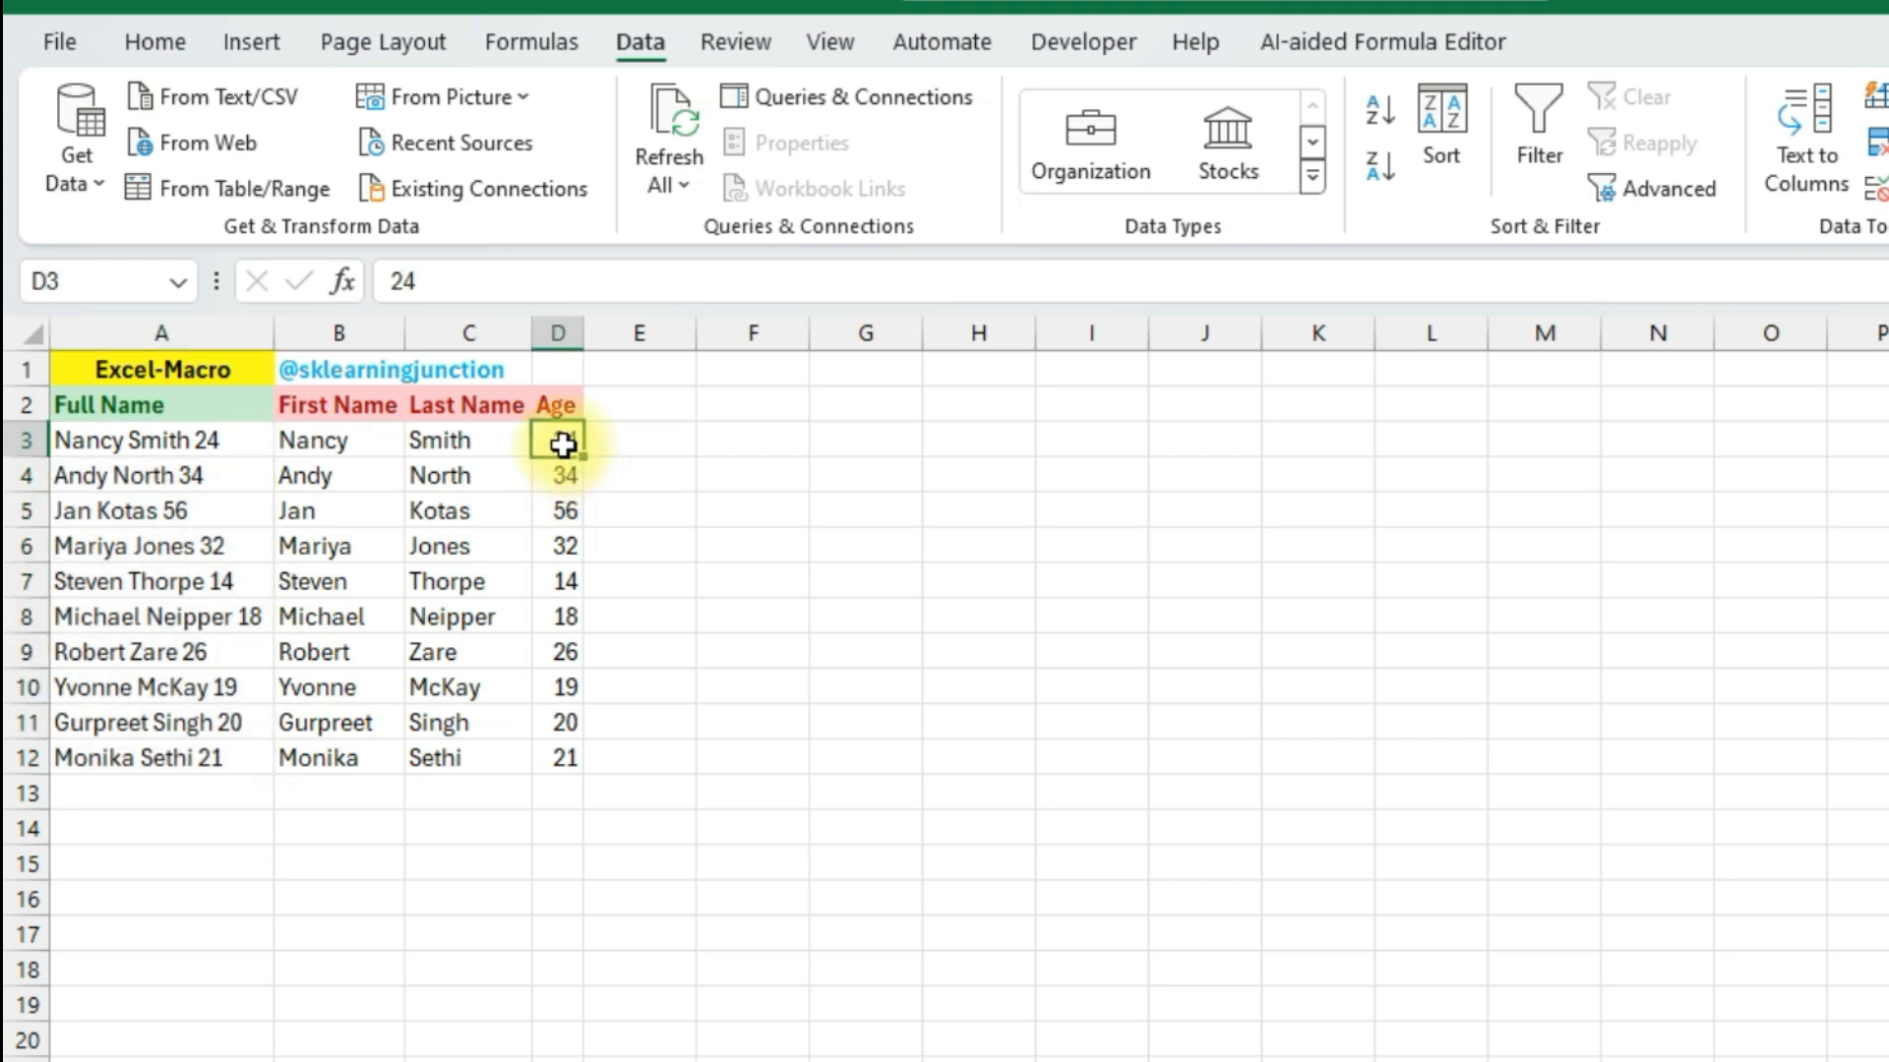
key("ctrl+shift+Down")
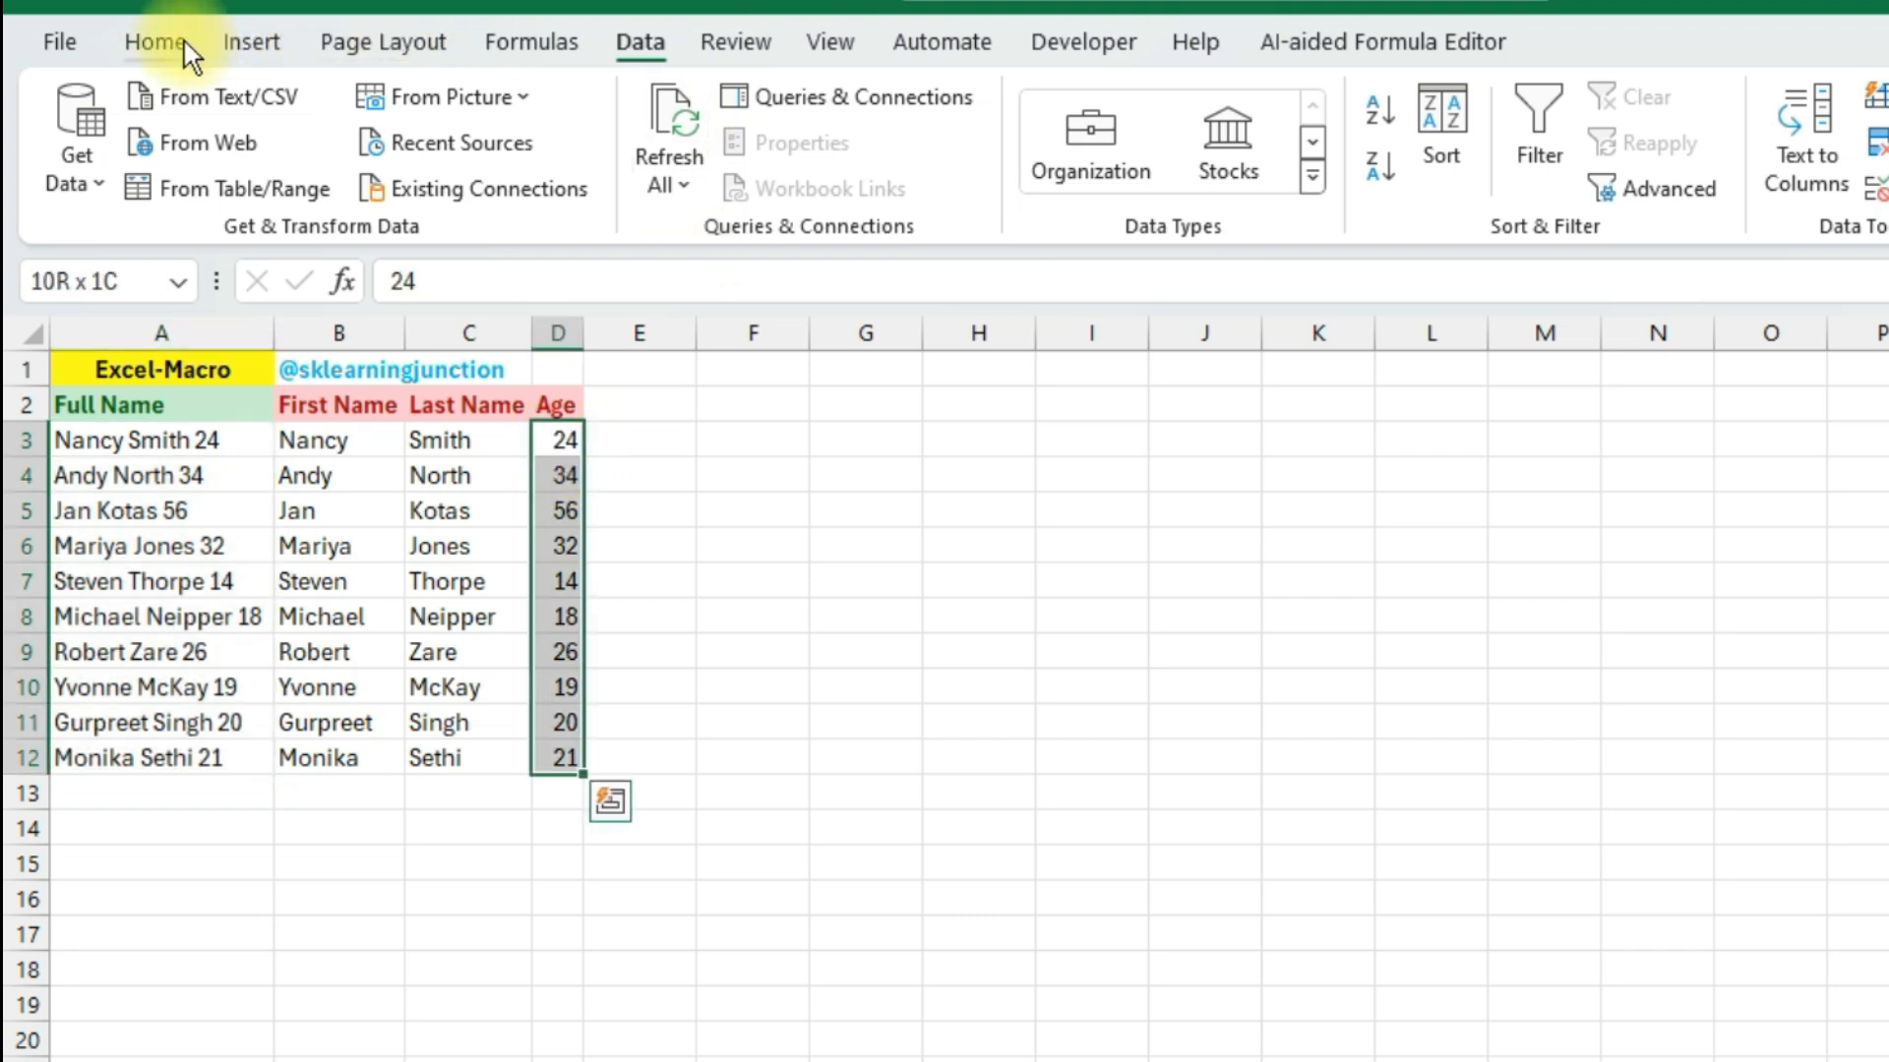
left_click(183, 47)
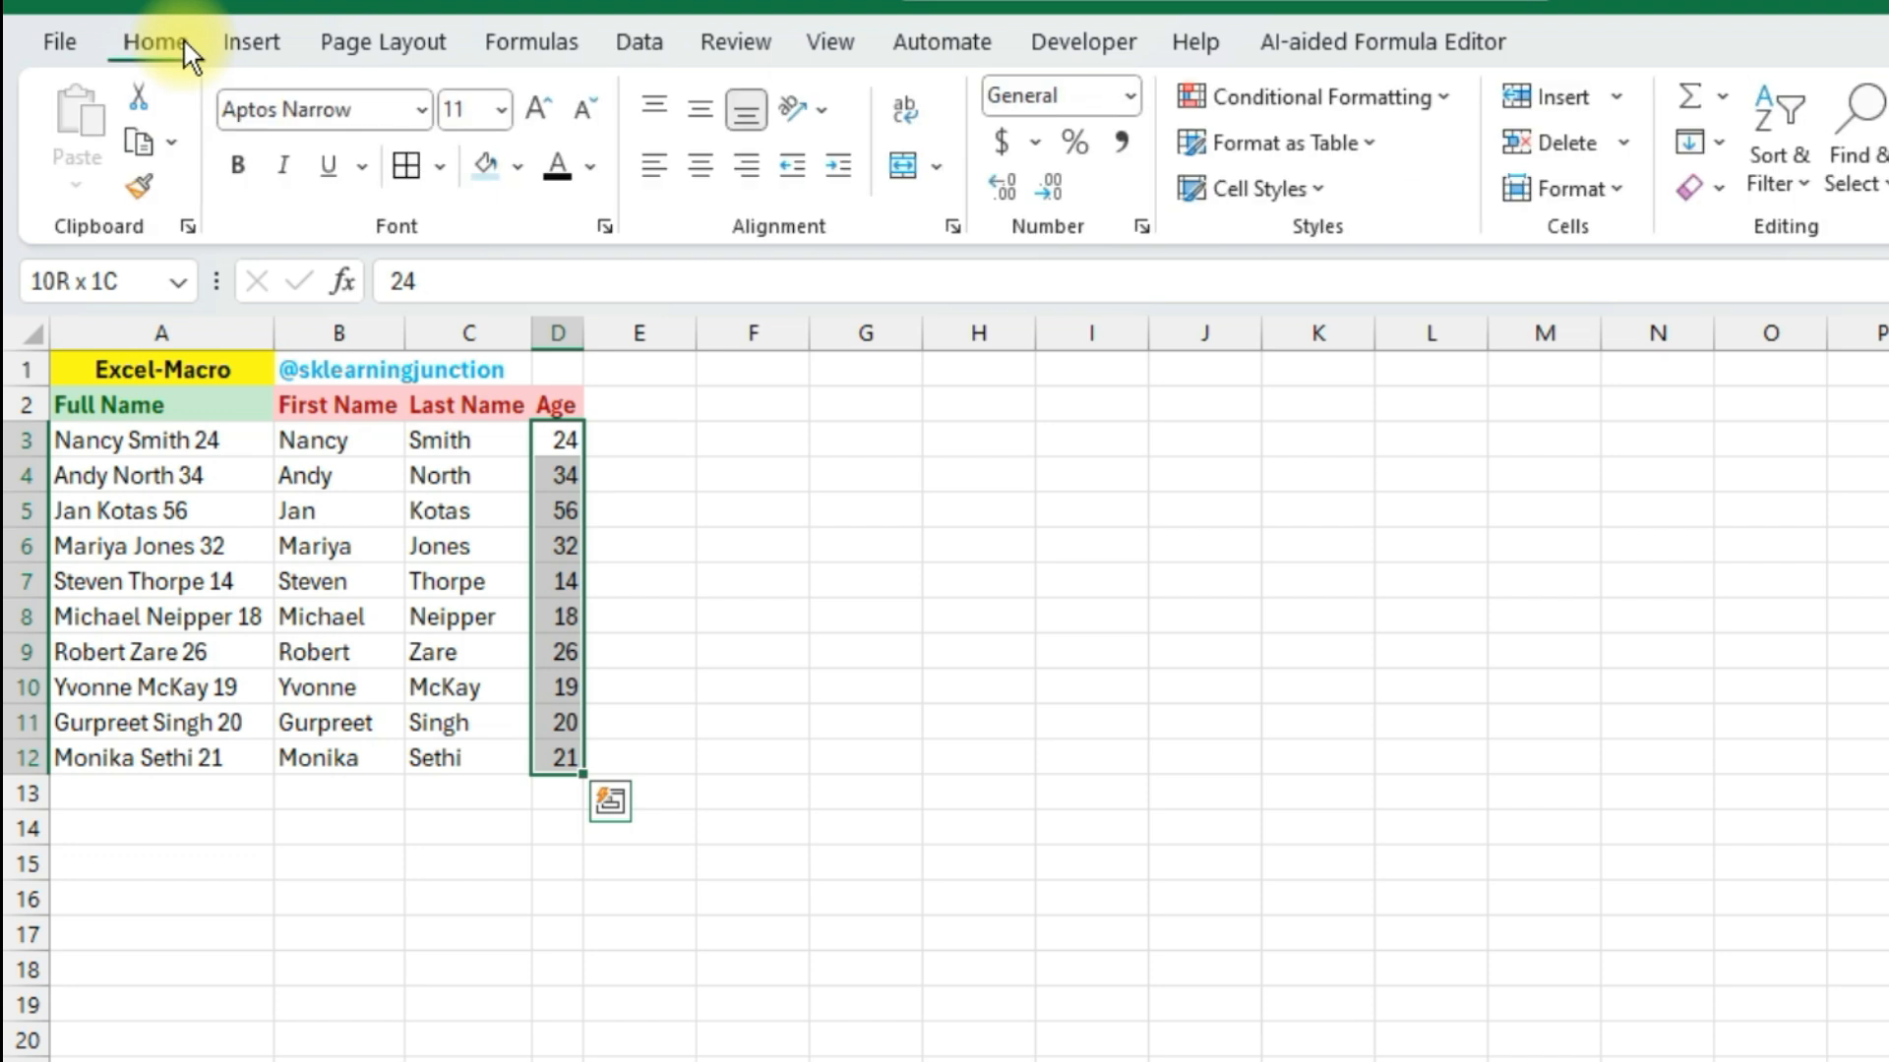
left_click(1424, 94)
mouse_move(1391, 160)
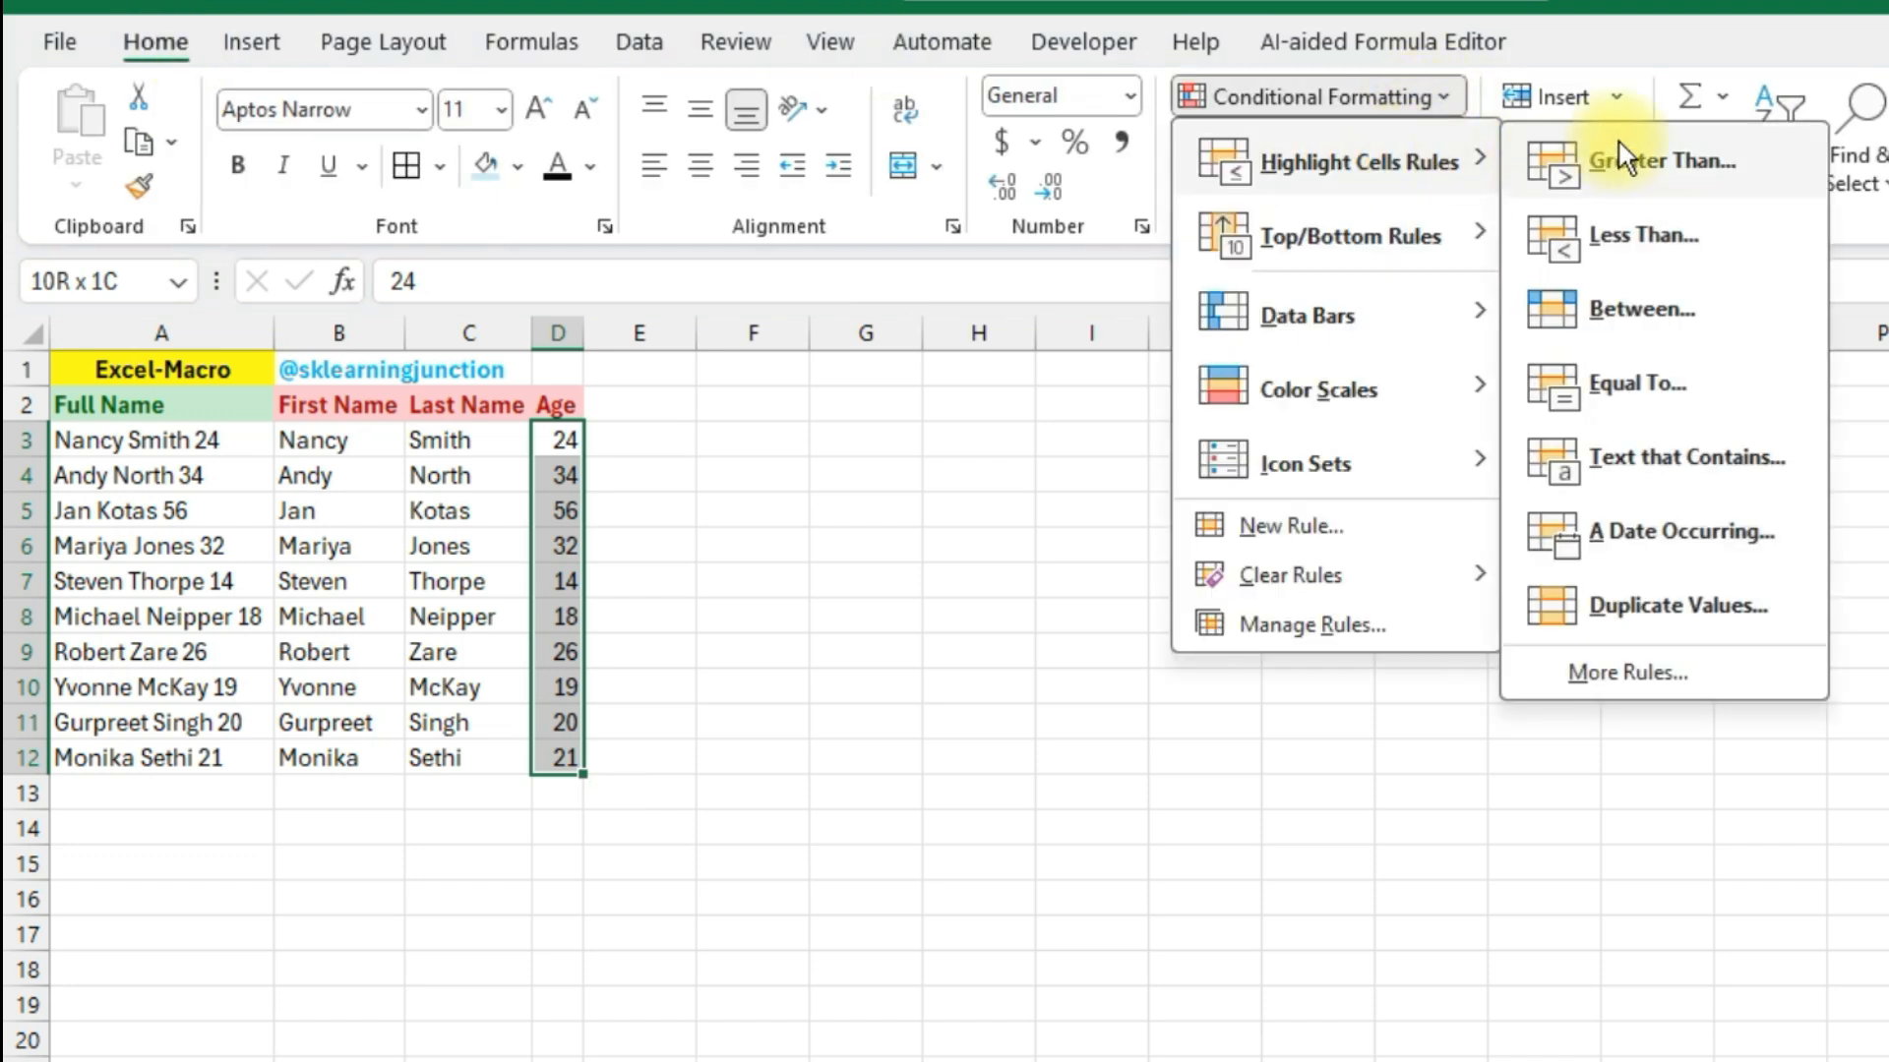
left_click(1647, 232)
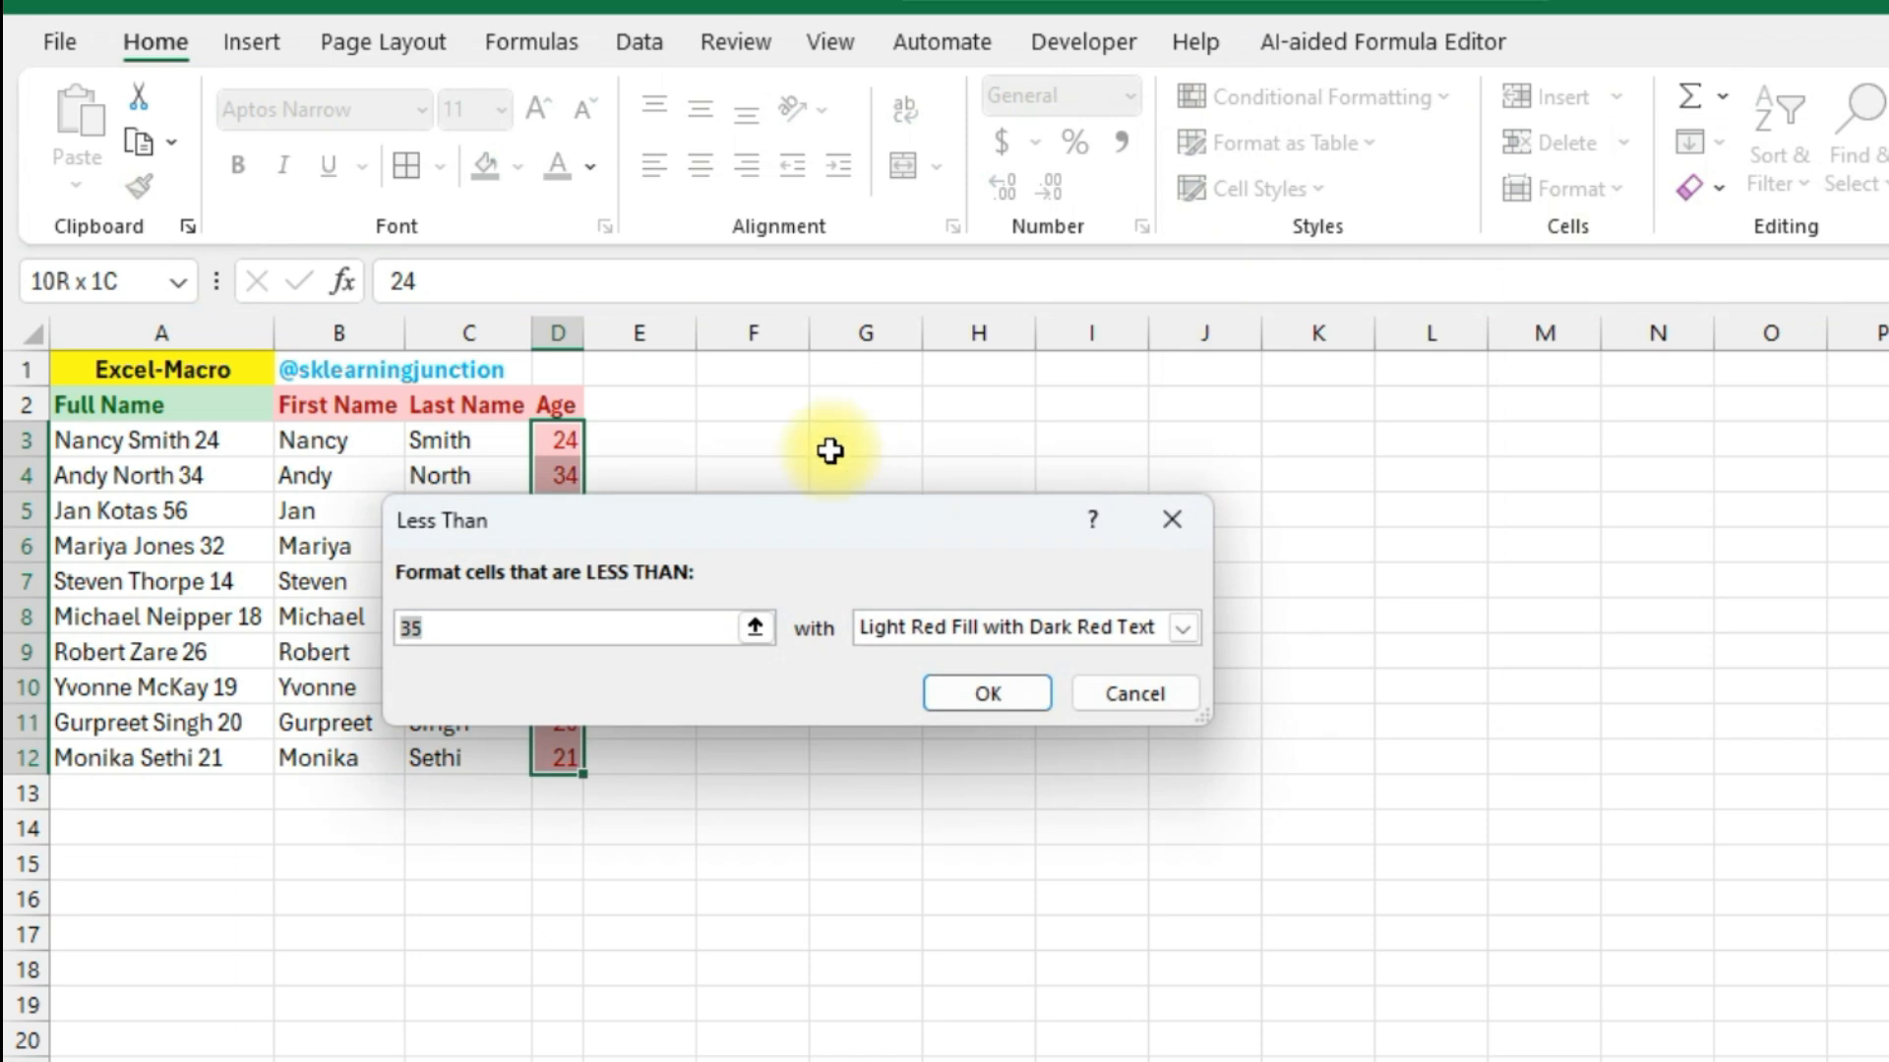
left_click(488, 626)
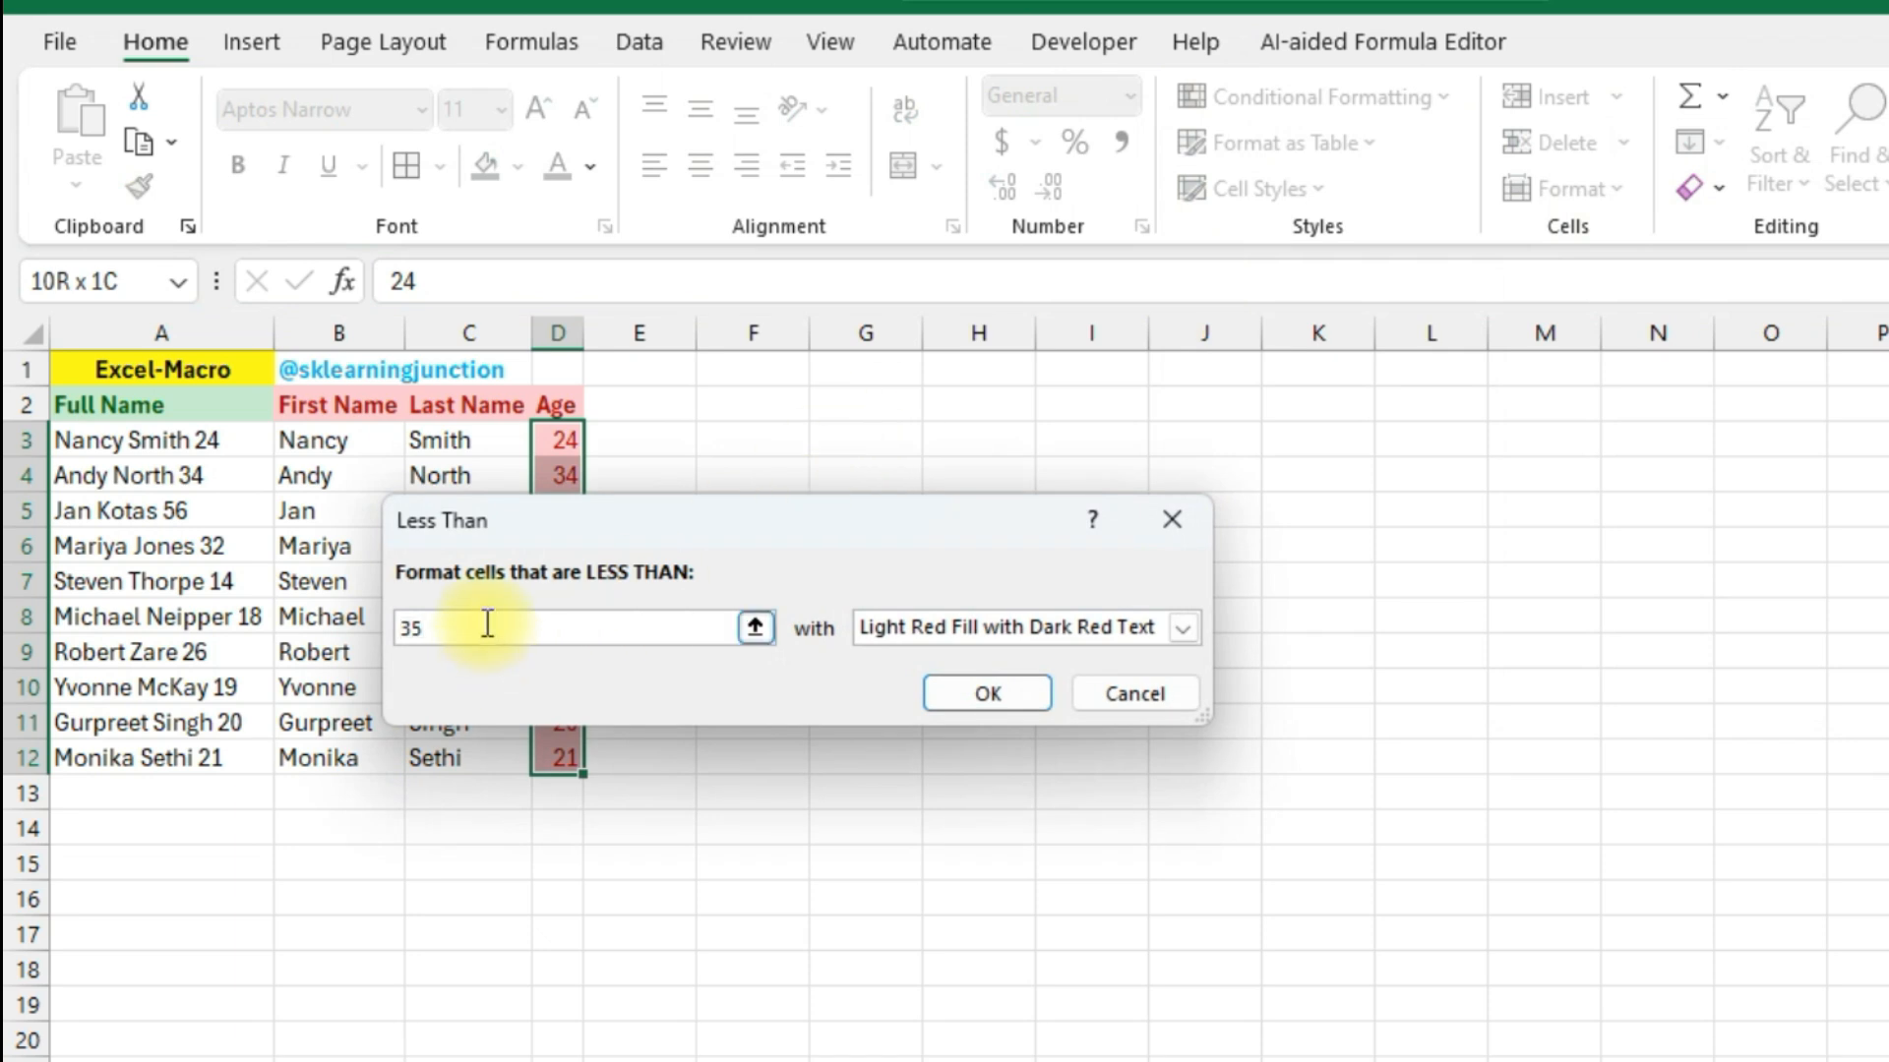
key("BackSpace")
key("BackSpace")
type("25")
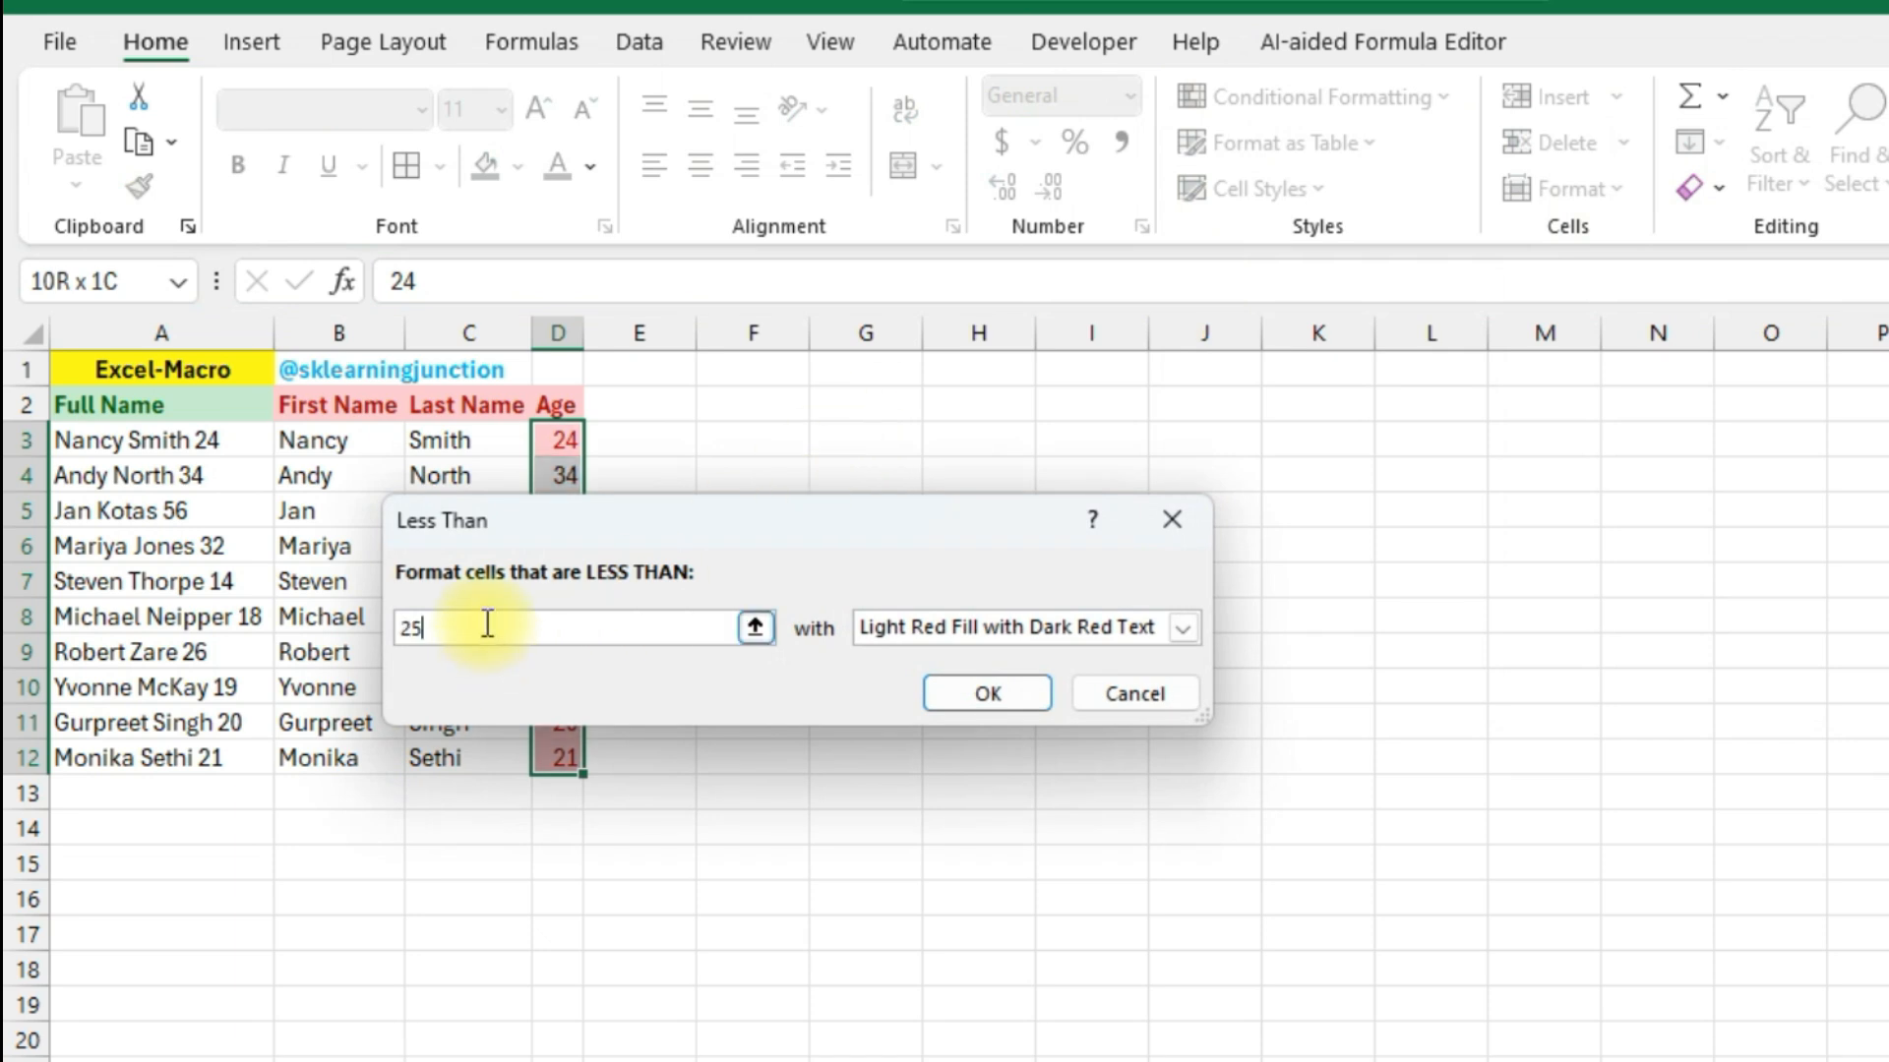
left_click(992, 697)
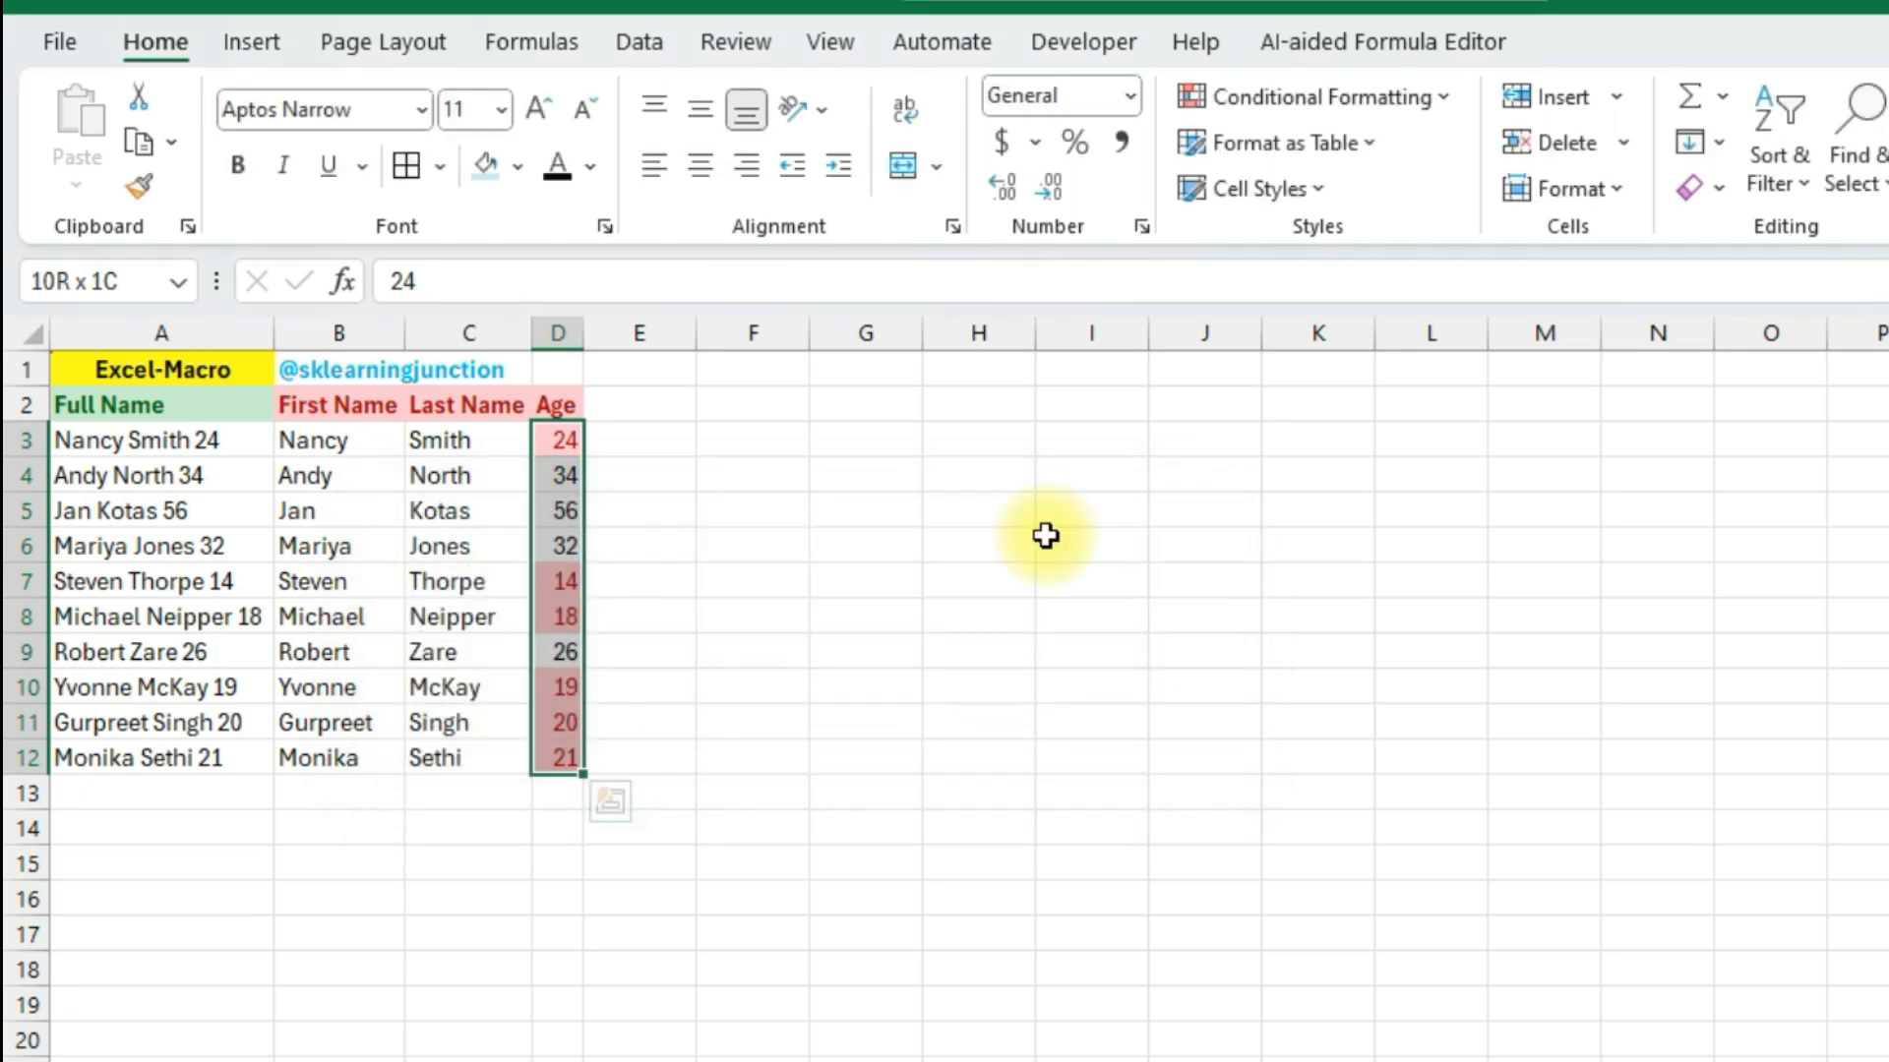
- Deselect the Age range and stop recording the macro
left_click(286, 514)
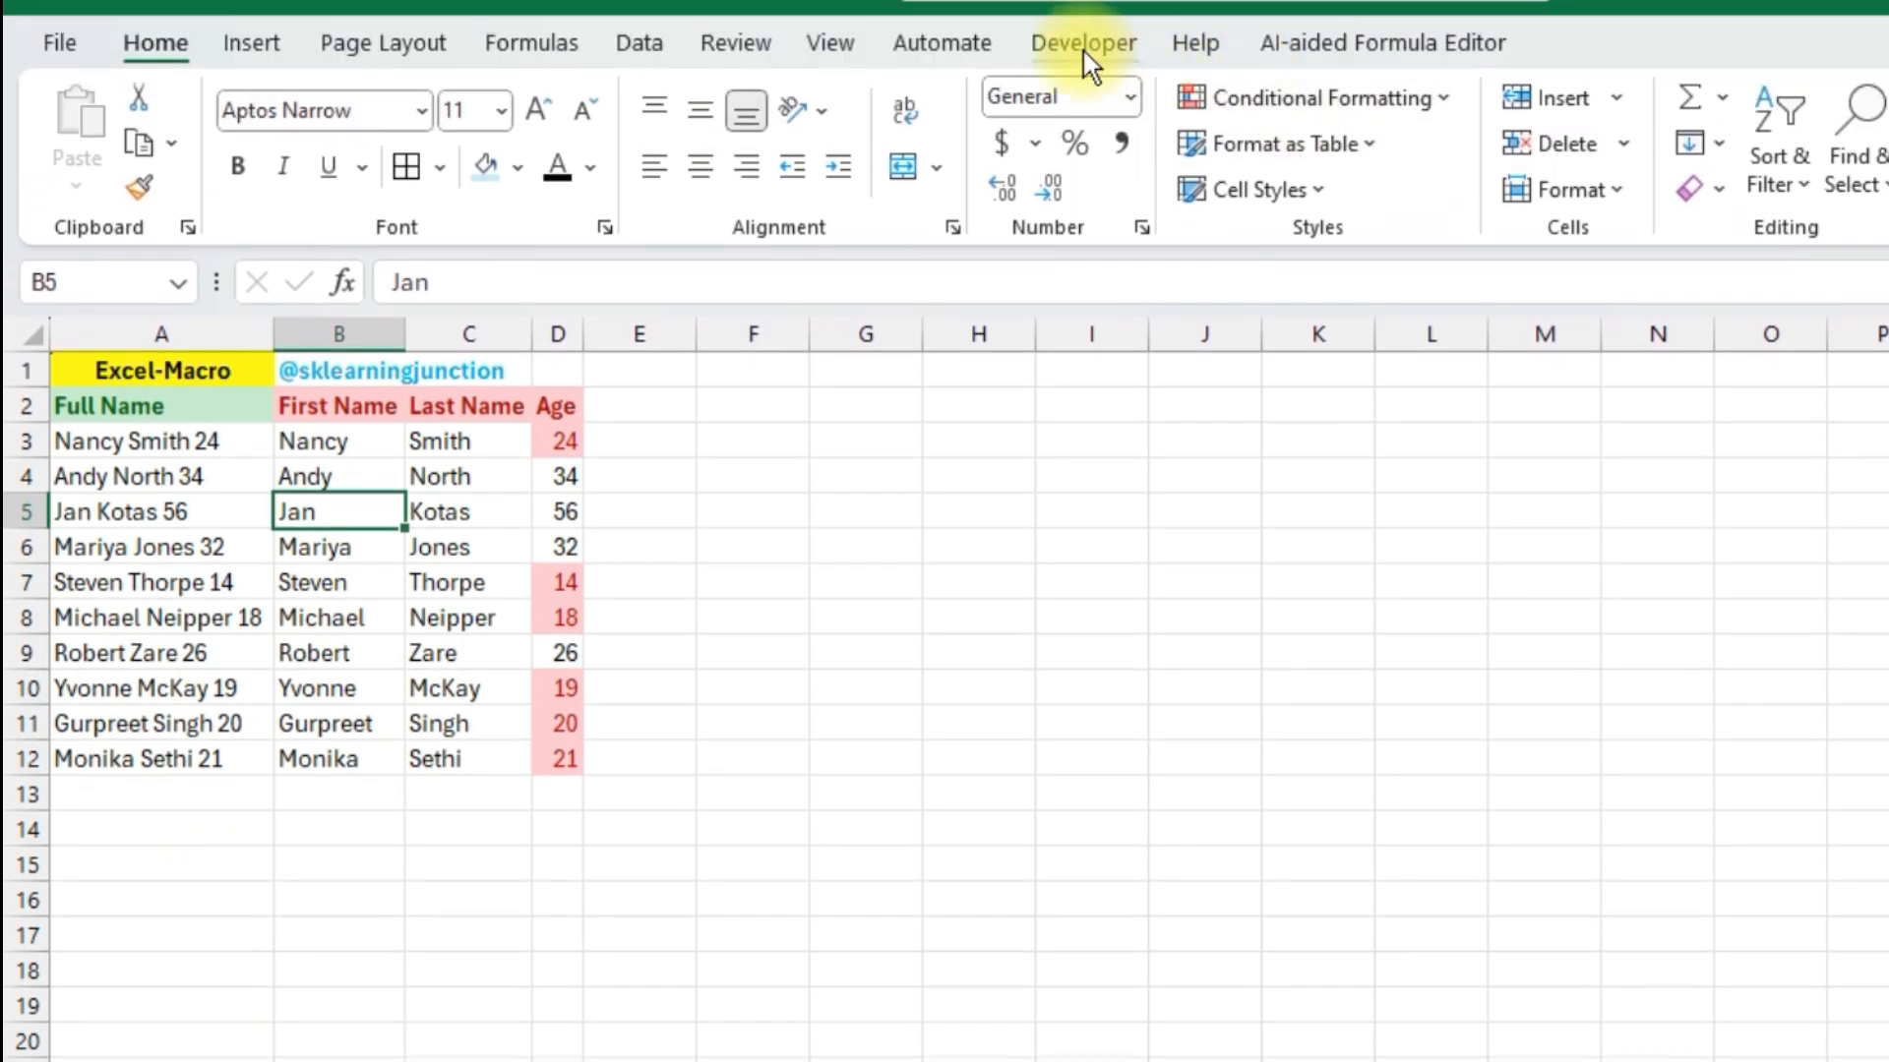
left_click(1083, 50)
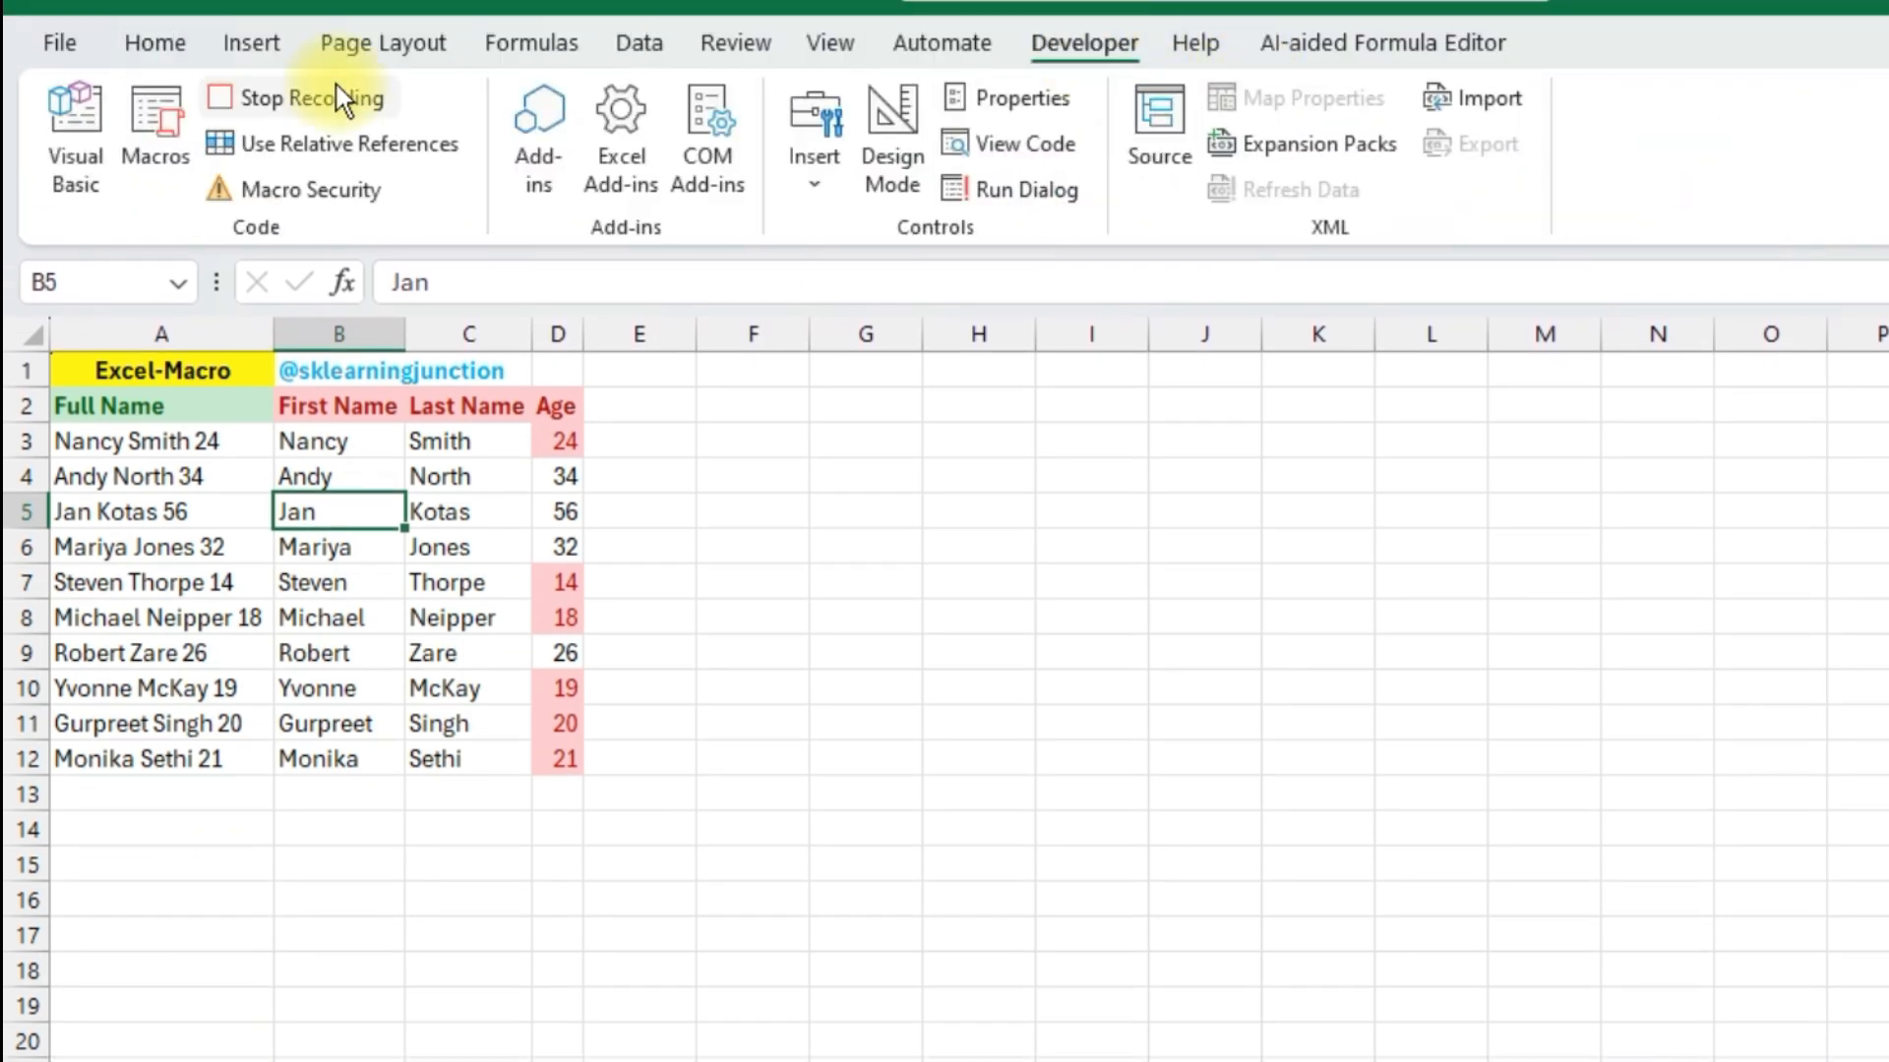
left_click(303, 103)
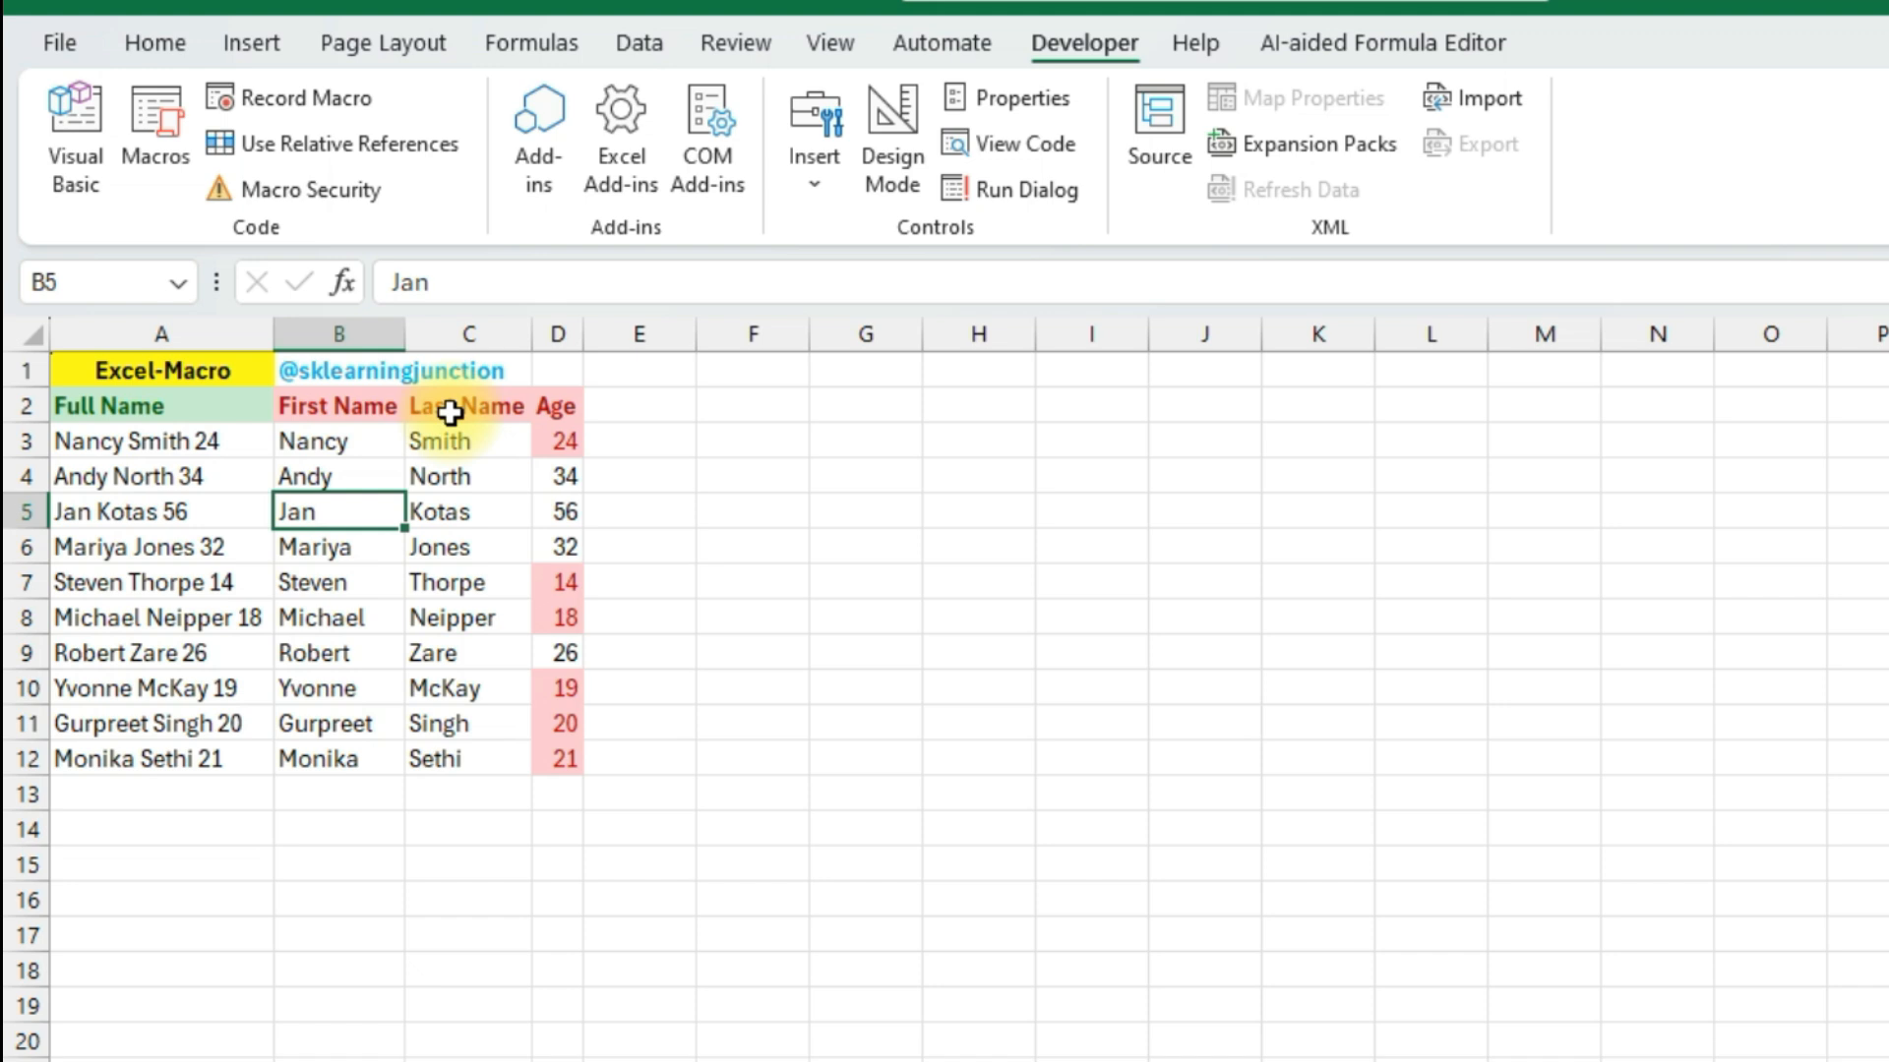
- Switch to the other sheet with the unsplit full names and run the recorded macro from cell A3
left_click(337, 433)
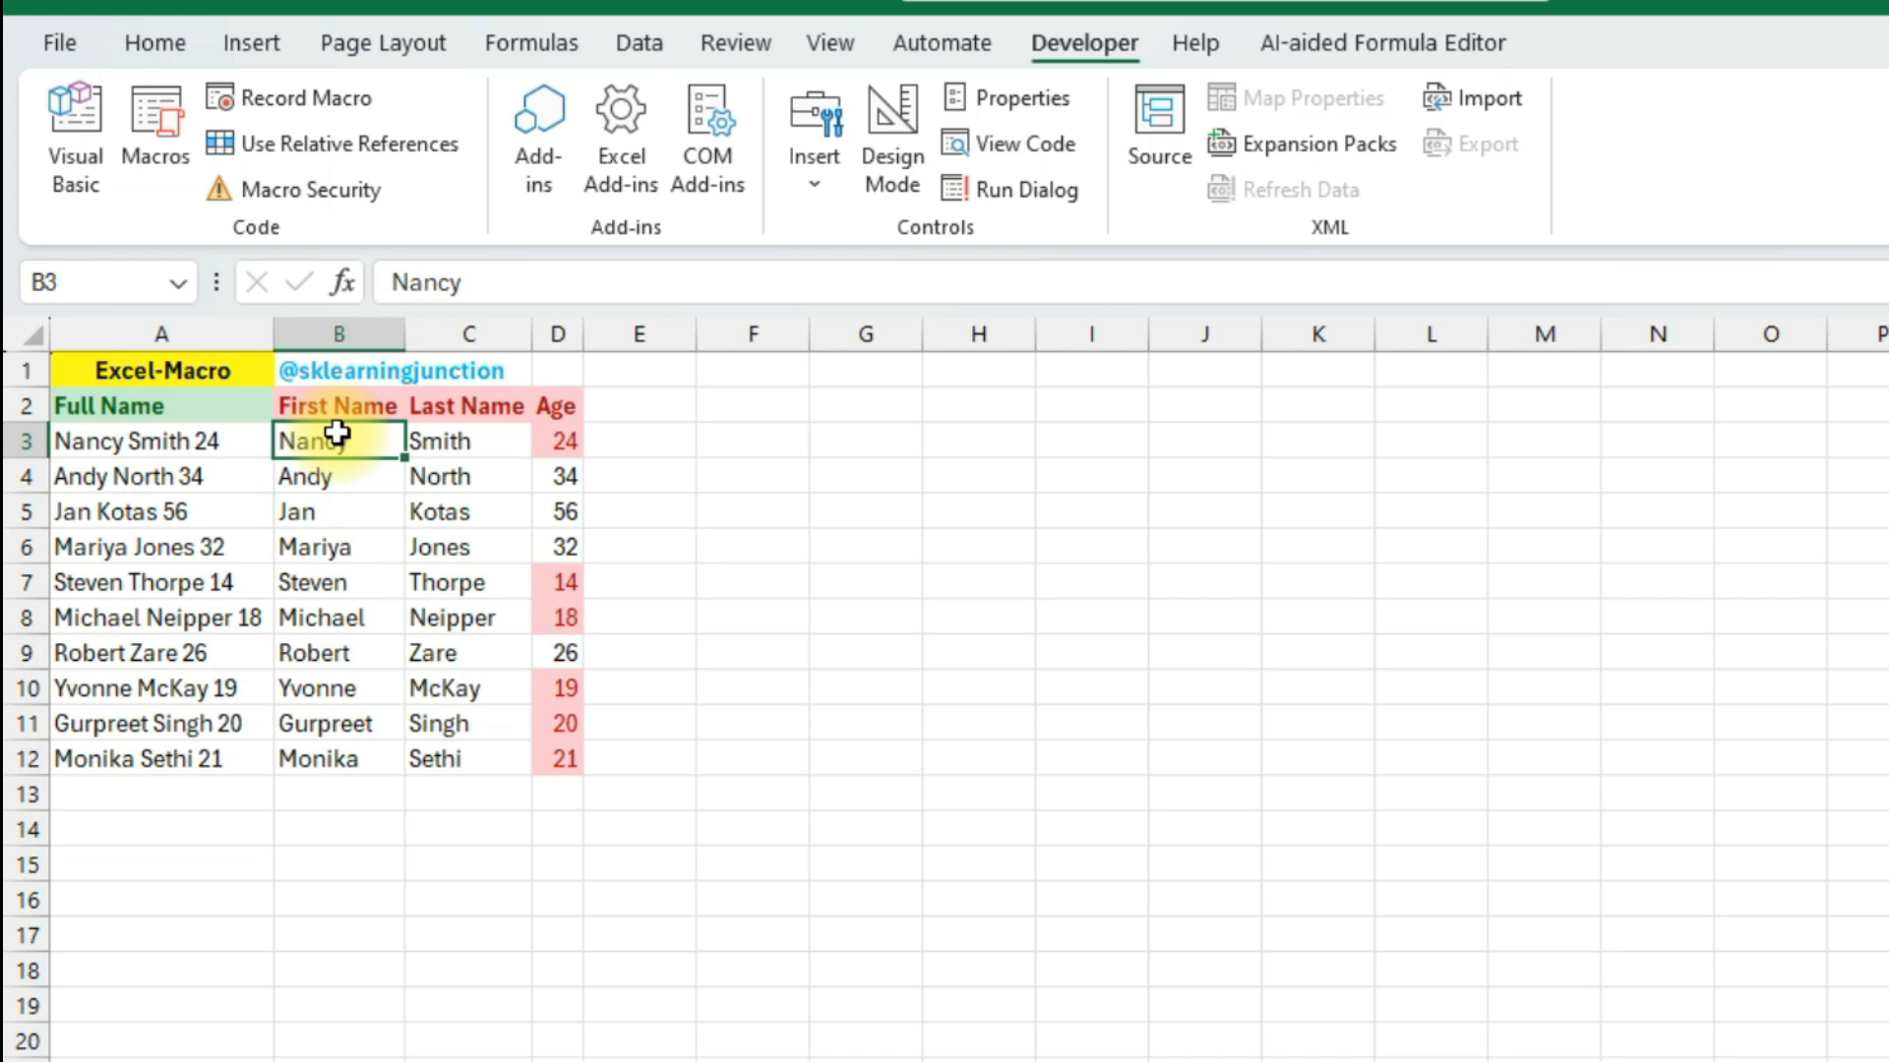
key("alt+Tab")
key("Up")
key("Down")
key("Left")
key("Left")
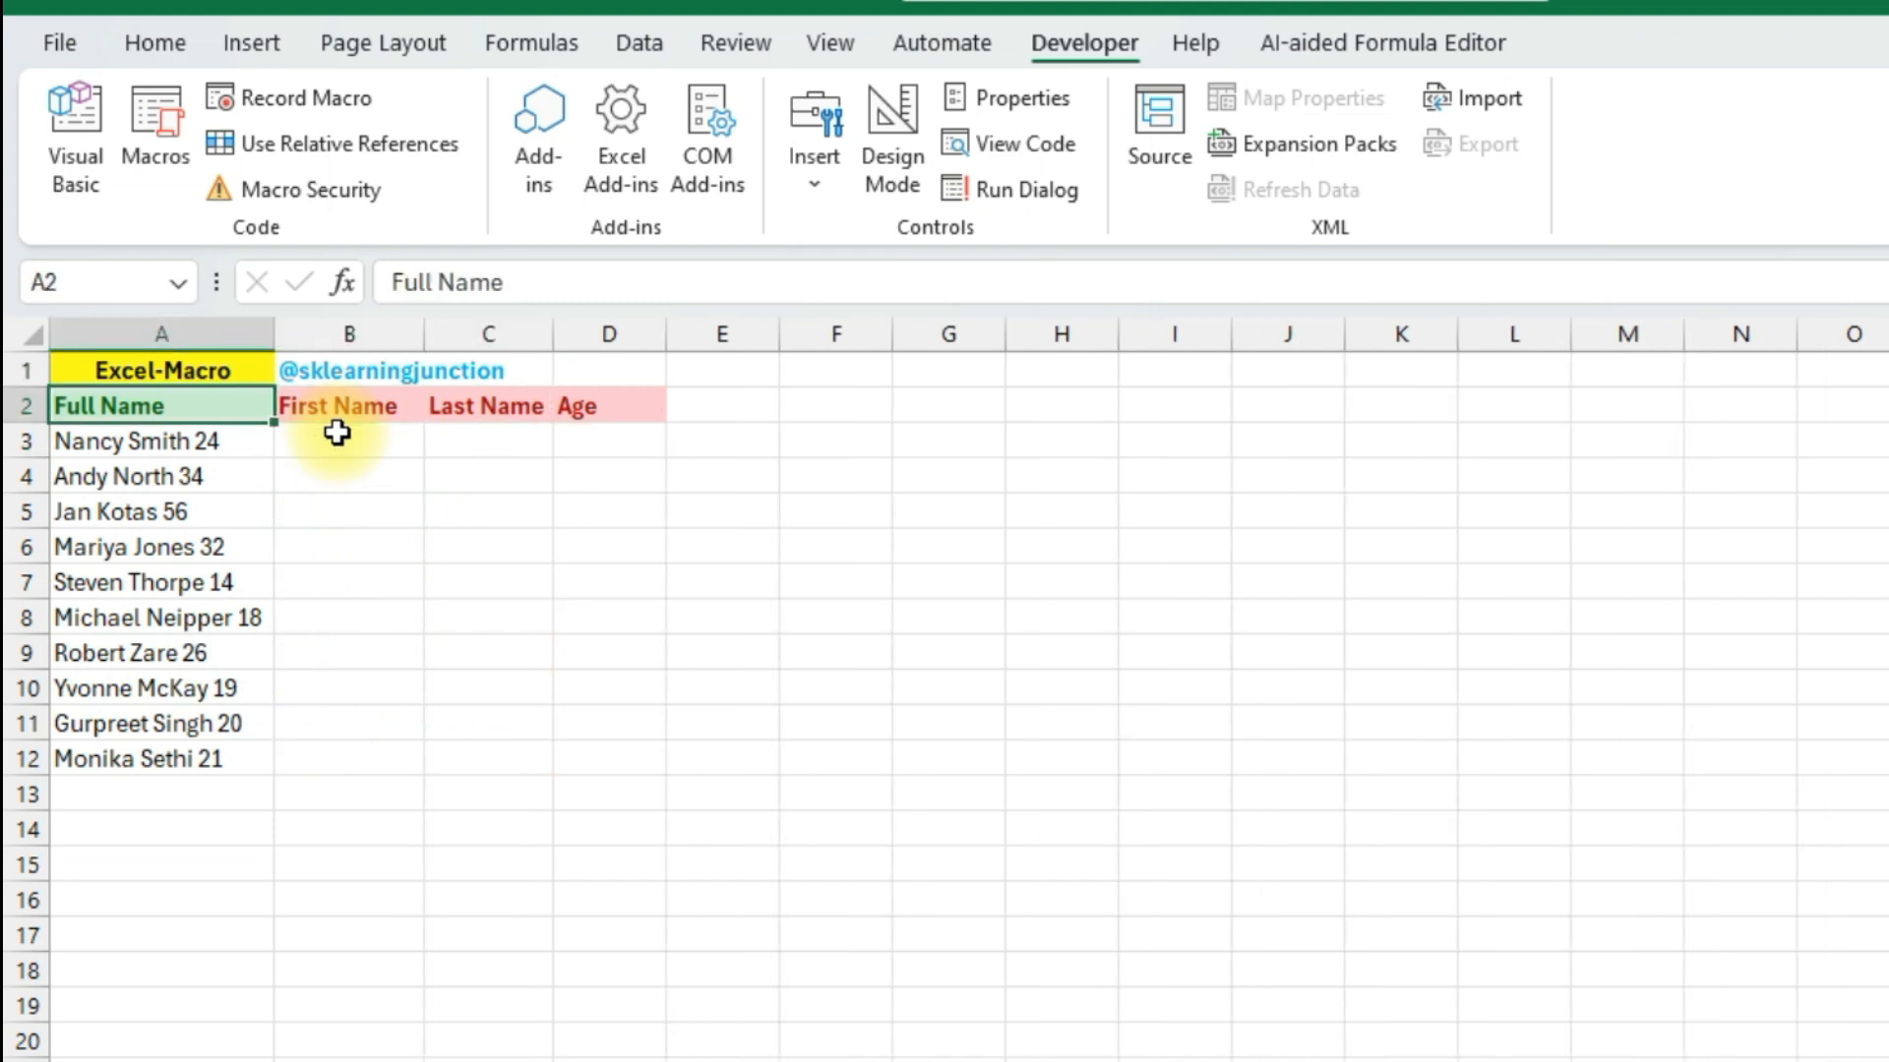
key("Down")
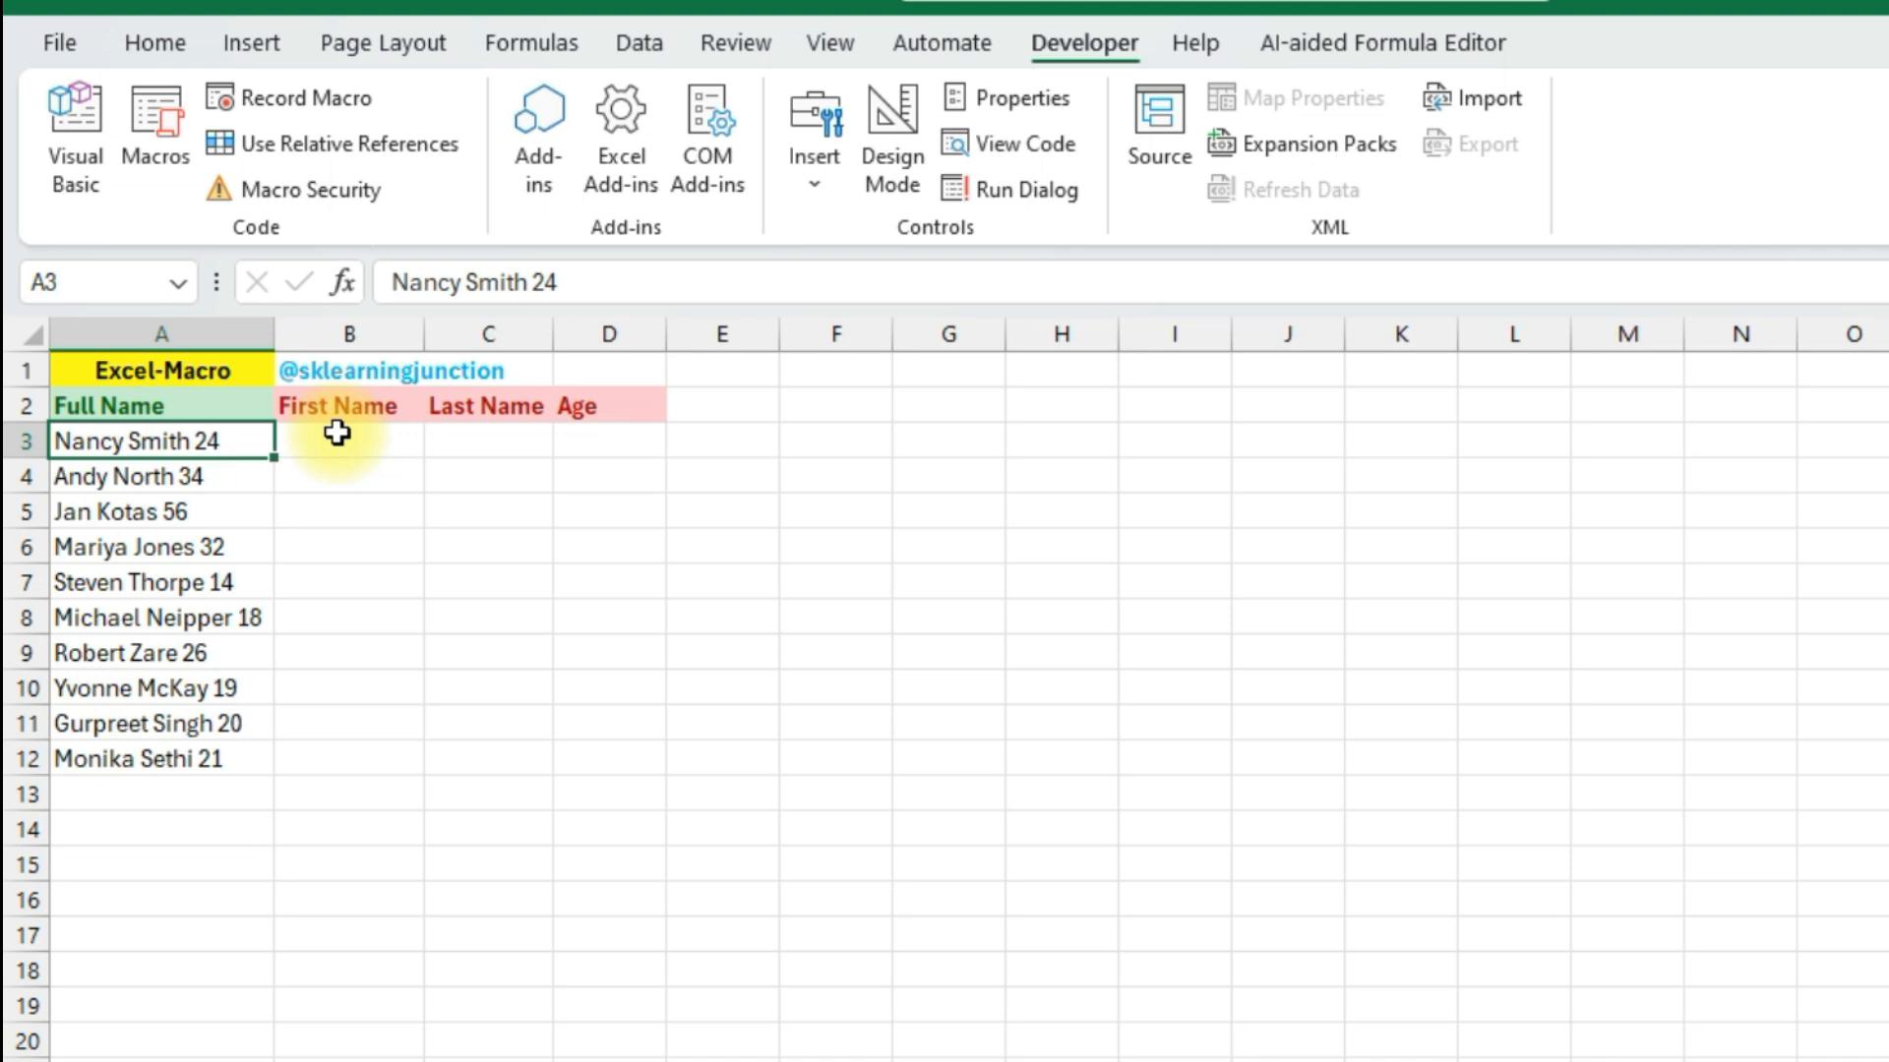
key("ctrl+shift+s")
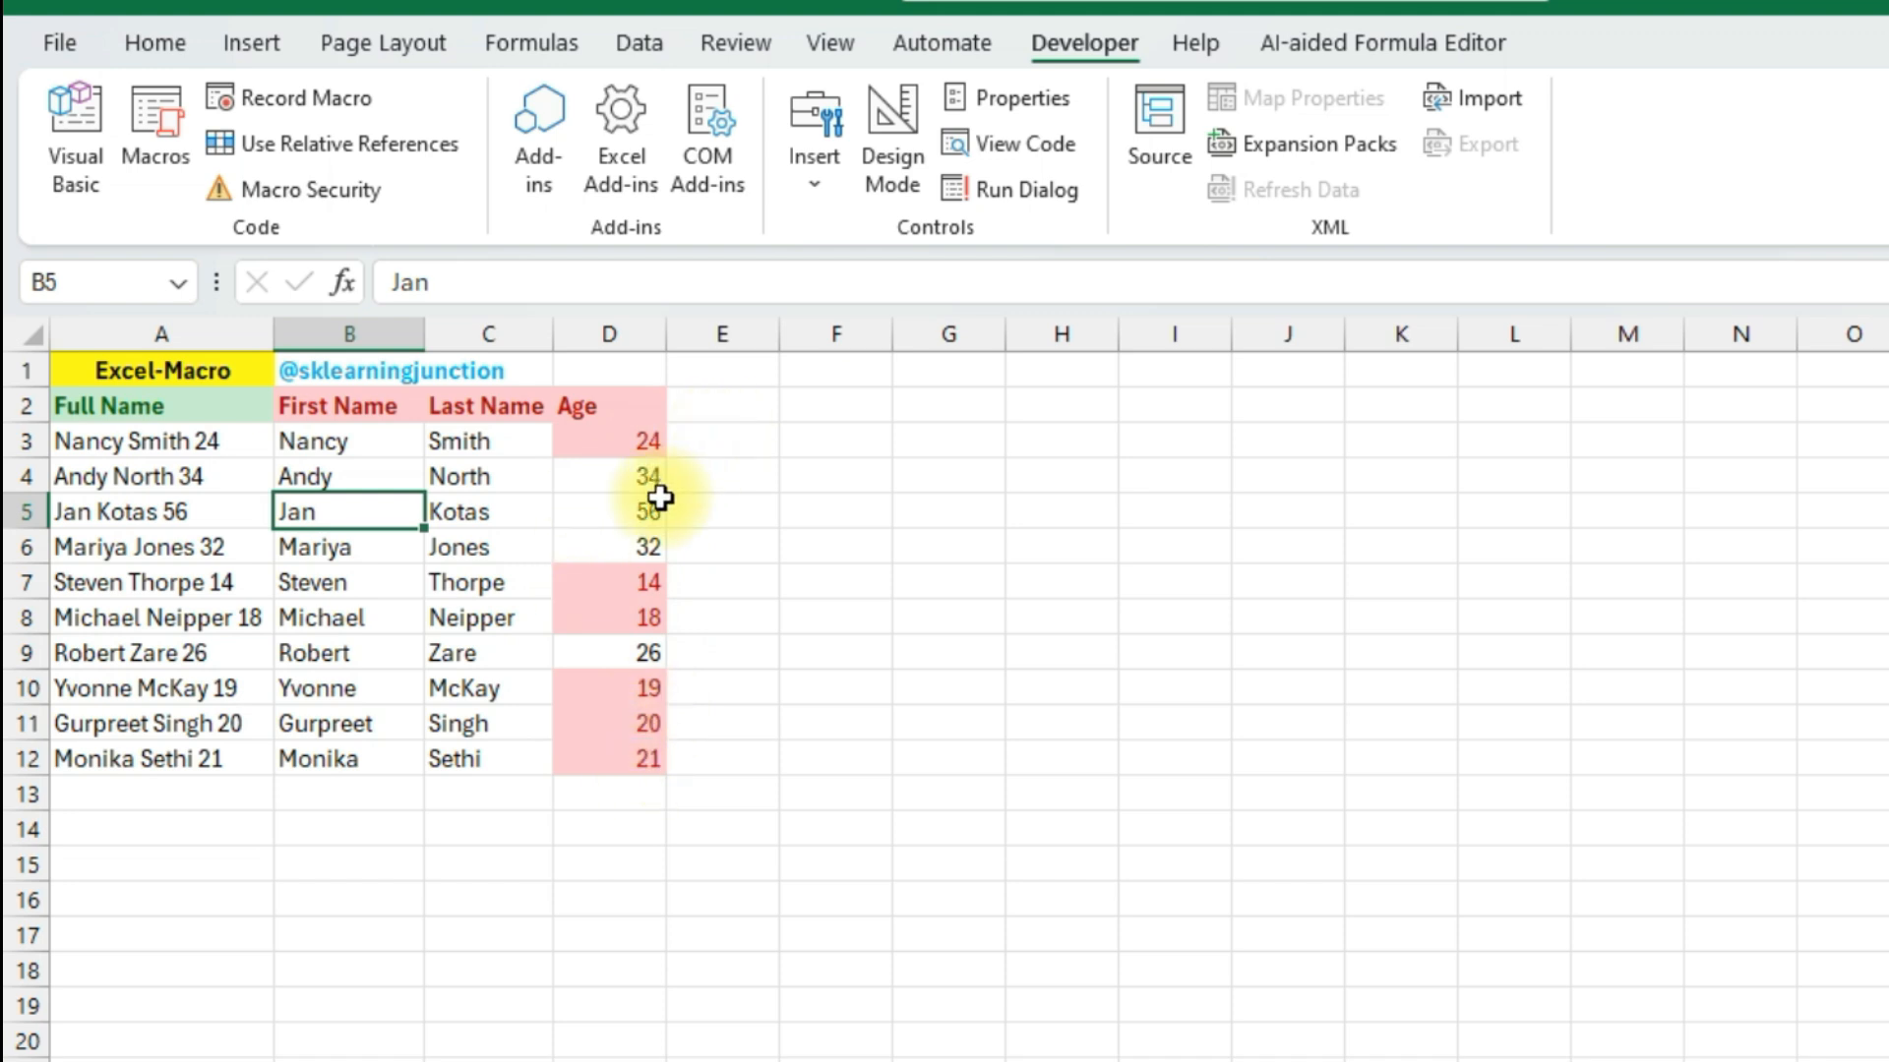
- Return to the sheet where the macro was recorded and delete the split data in B3:D12
key("ctrl+m")
key("Up")
key("Down")
key("ctrl+shift+Right")
key("ctrl+shift+Down")
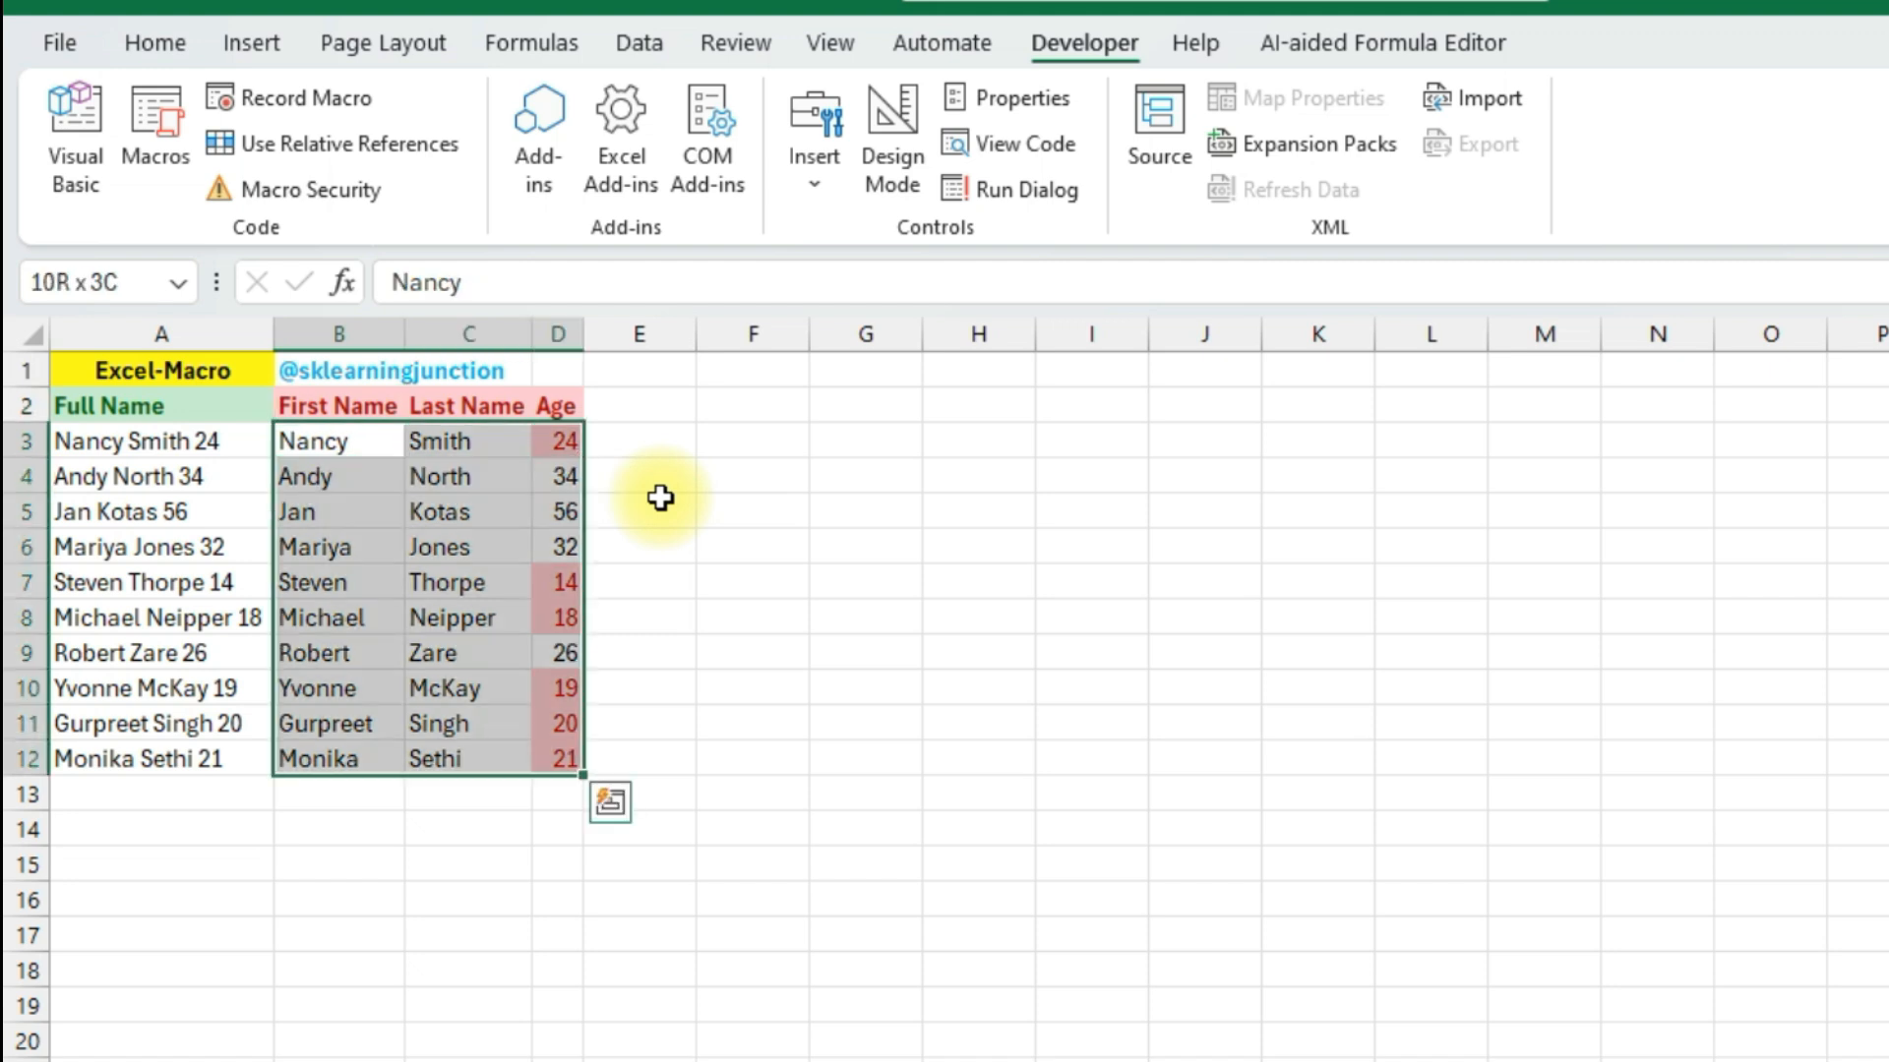
key("Delete")
- Clear the conditional formatting rules from the emptied Age cells D3:D12
key("Up")
key("Down")
key("Right")
key("Right")
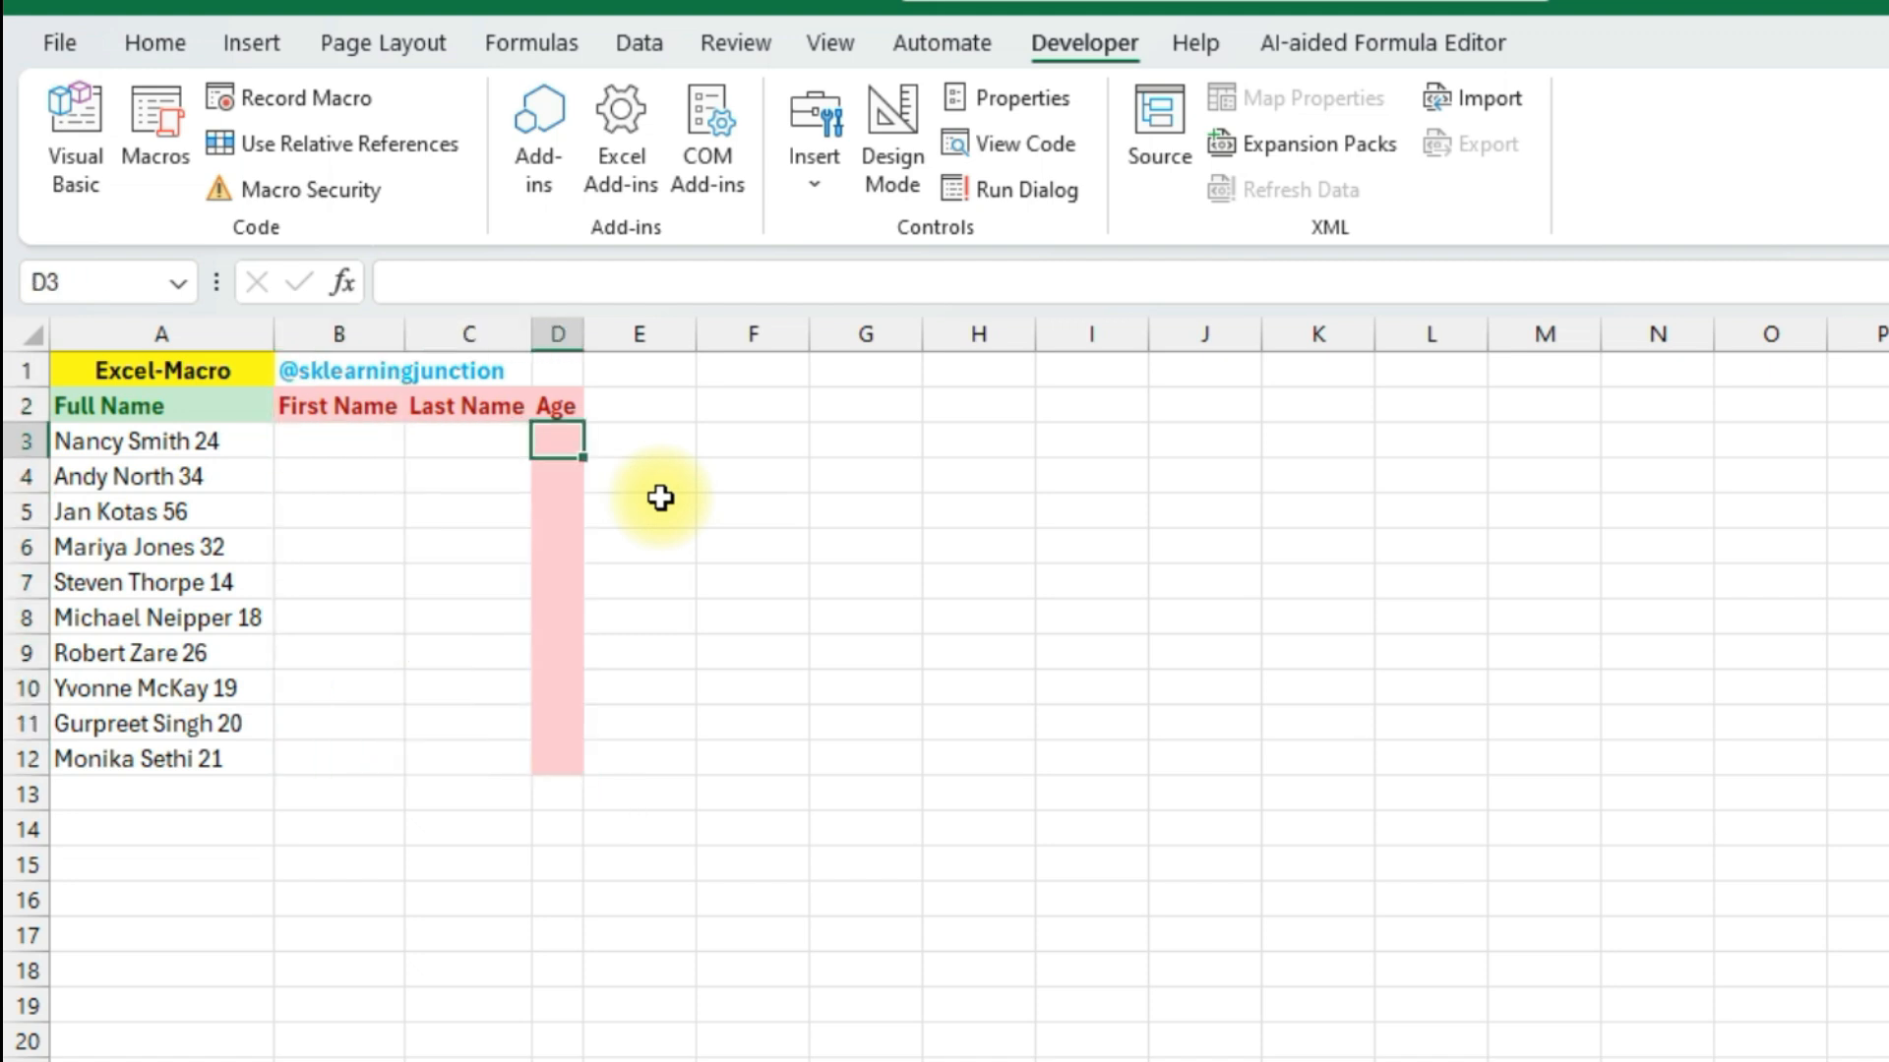
key("shift+Down")
key("shift+Down")
key("shift+Down")
key("shift+Down")
key("shift+Down")
key("shift+Down")
key("shift+Down")
key("shift+Down")
key("shift+Down")
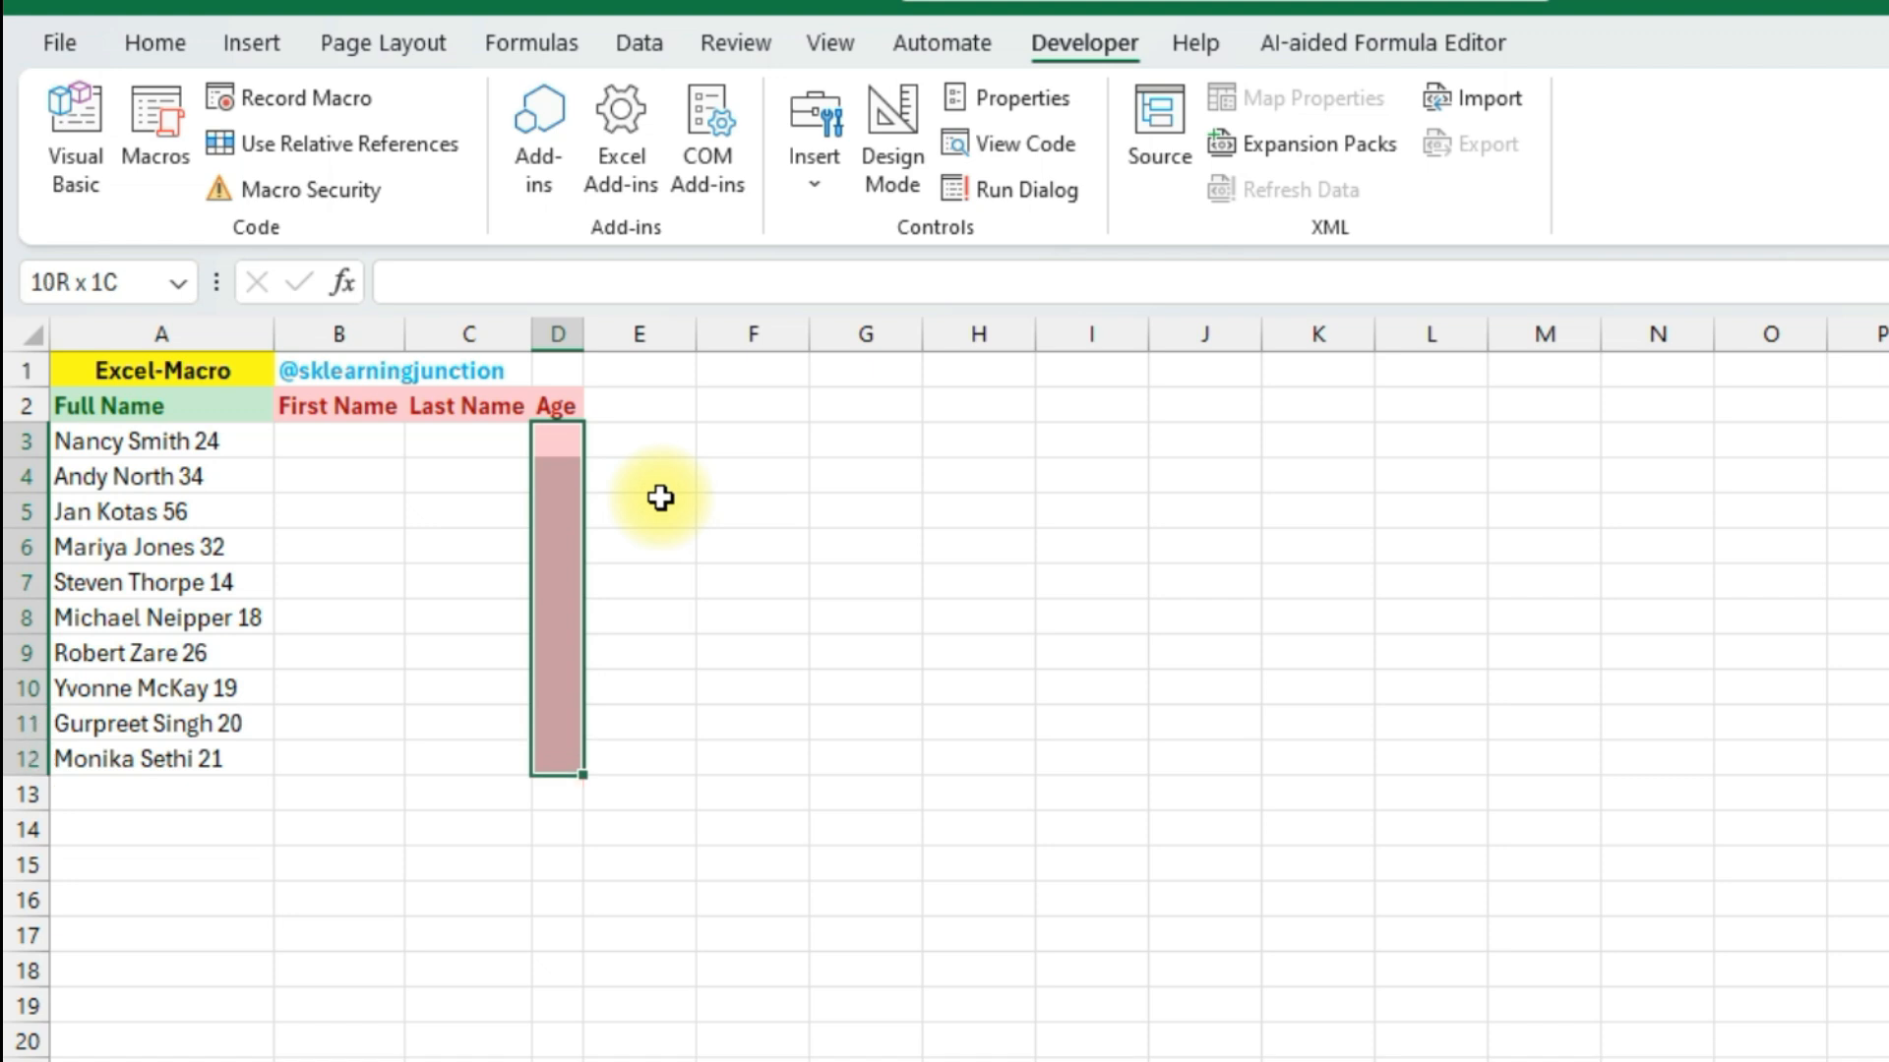
left_click(170, 43)
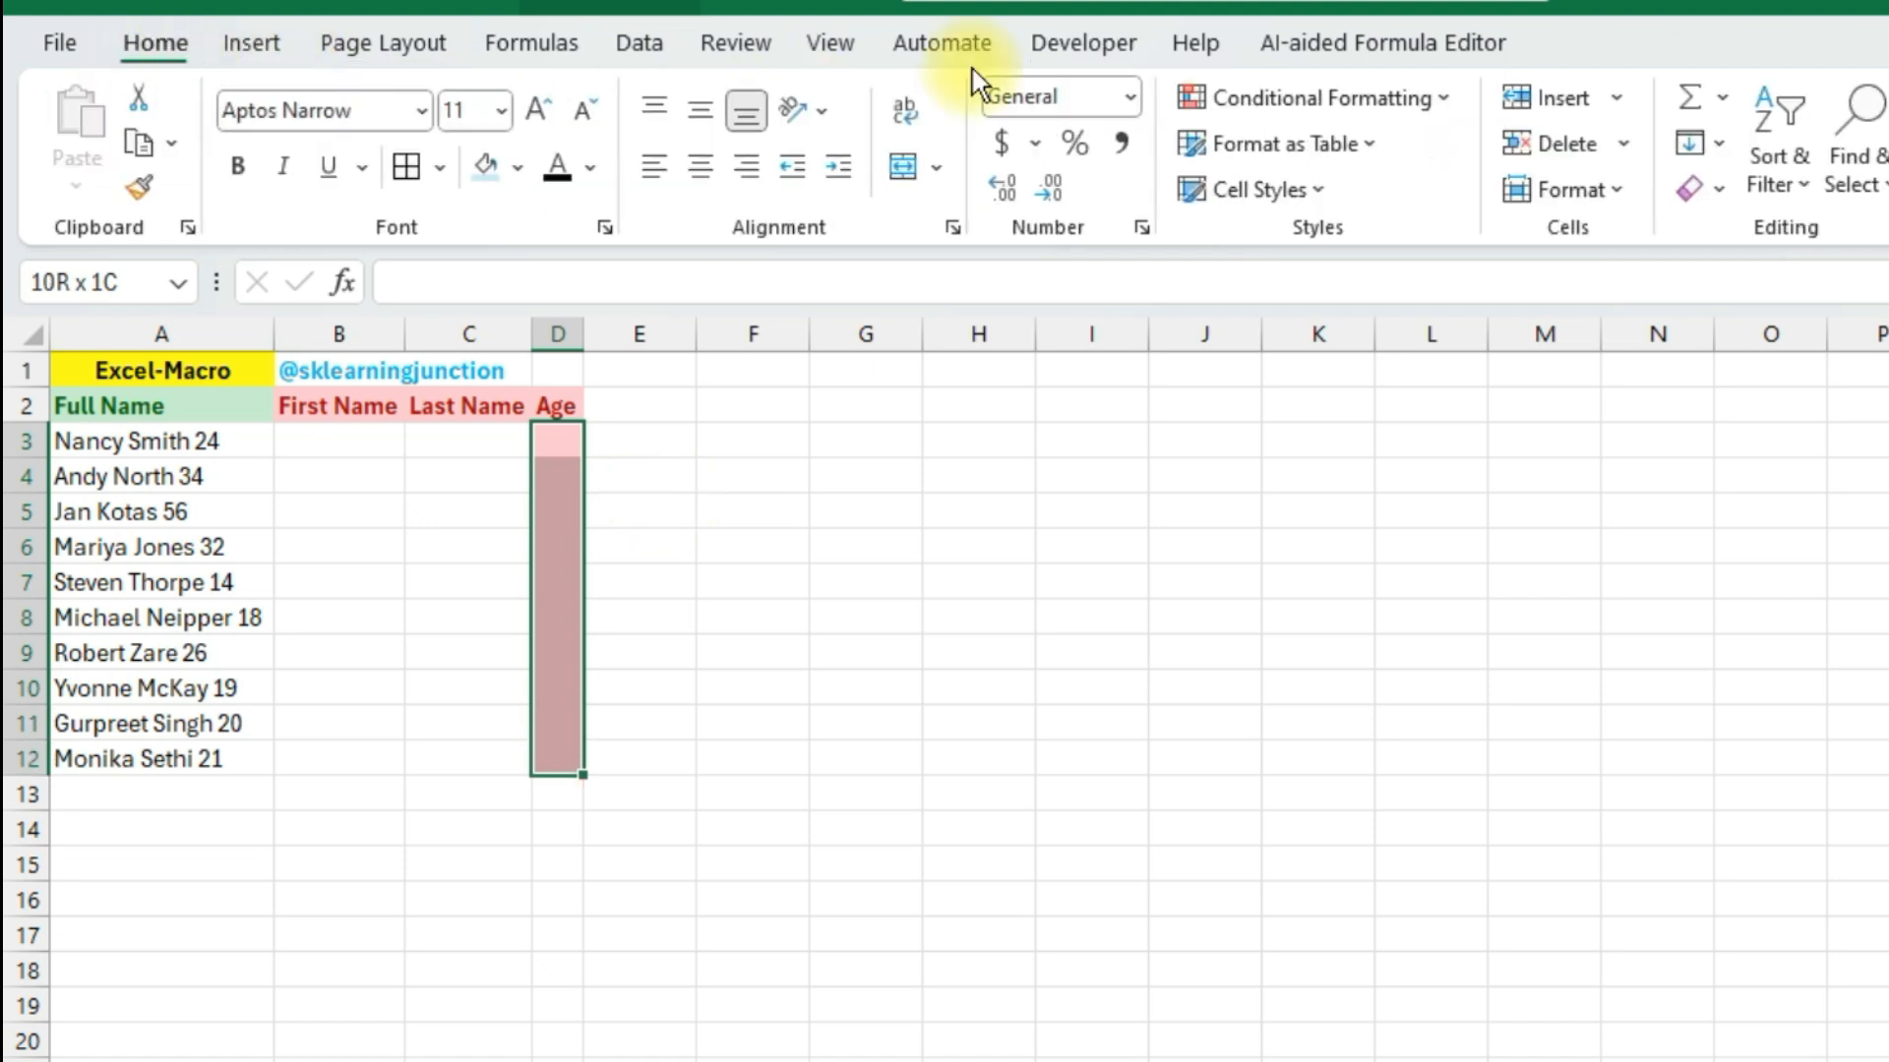
left_click(1438, 100)
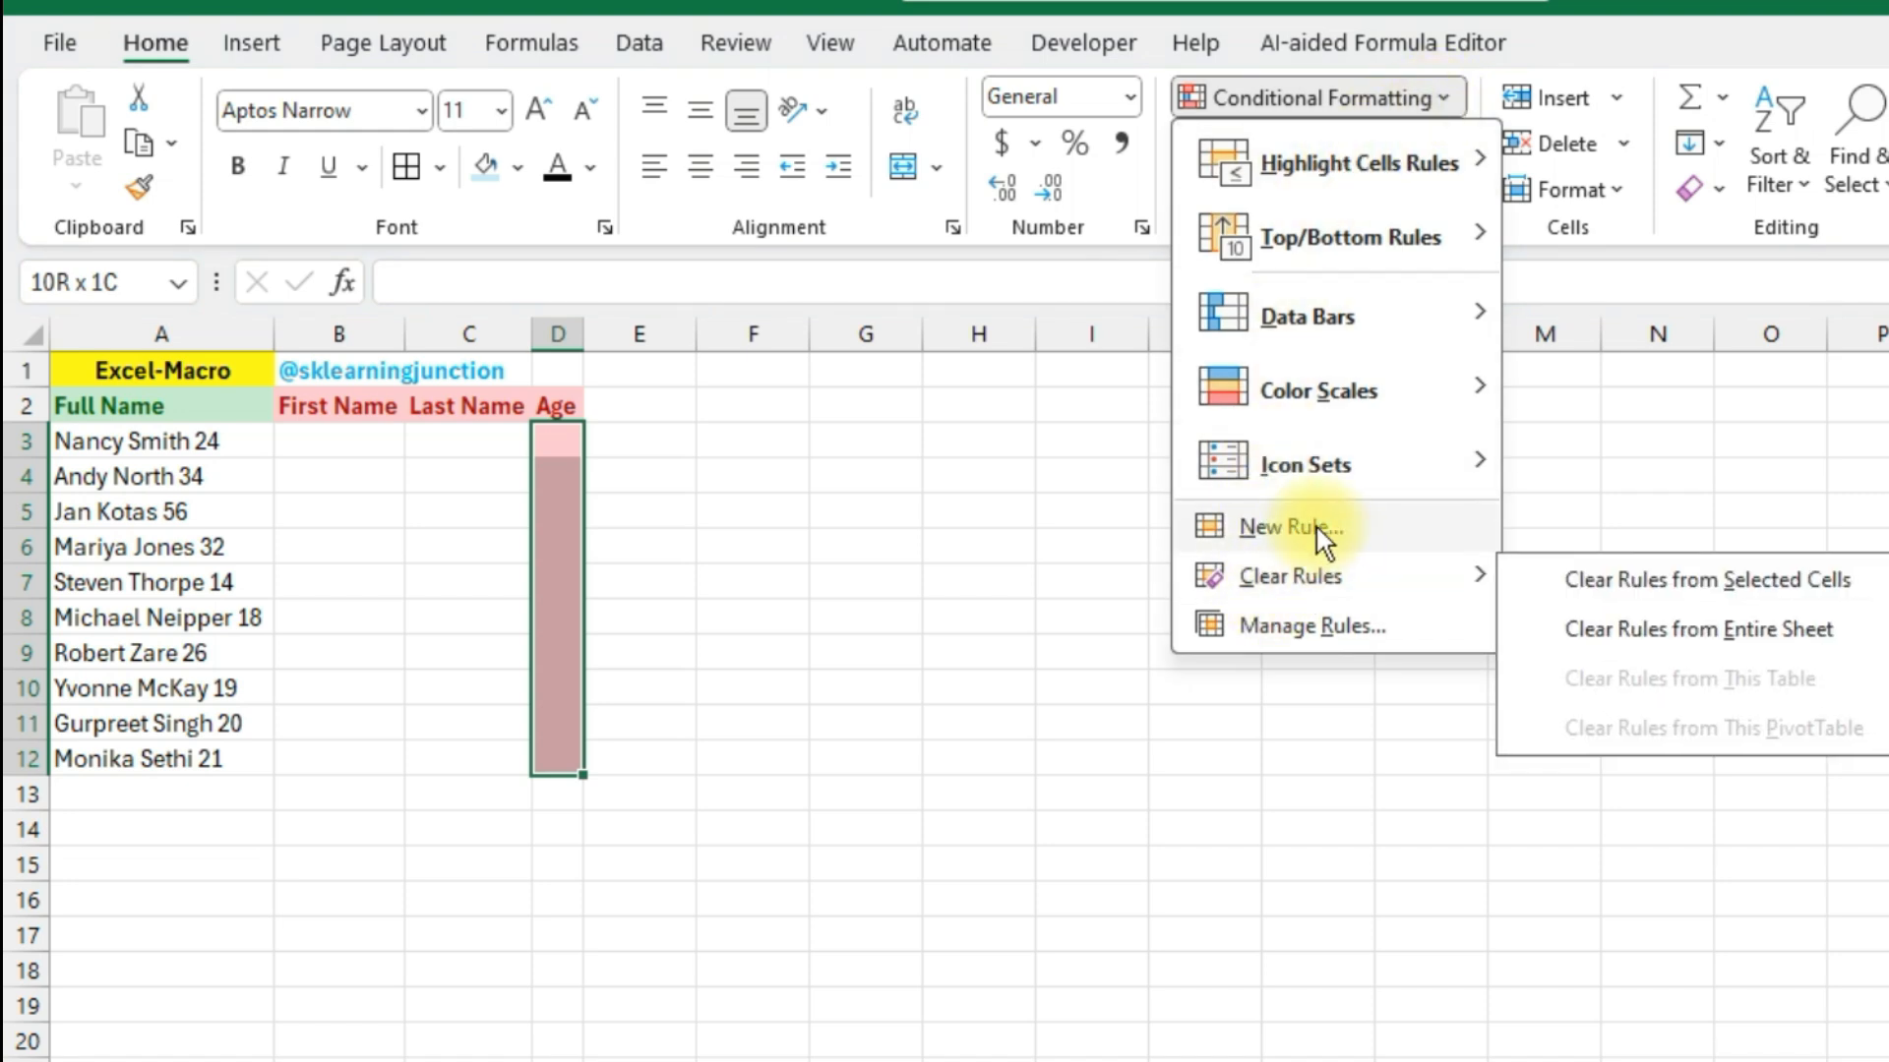
mouse_move(1297, 575)
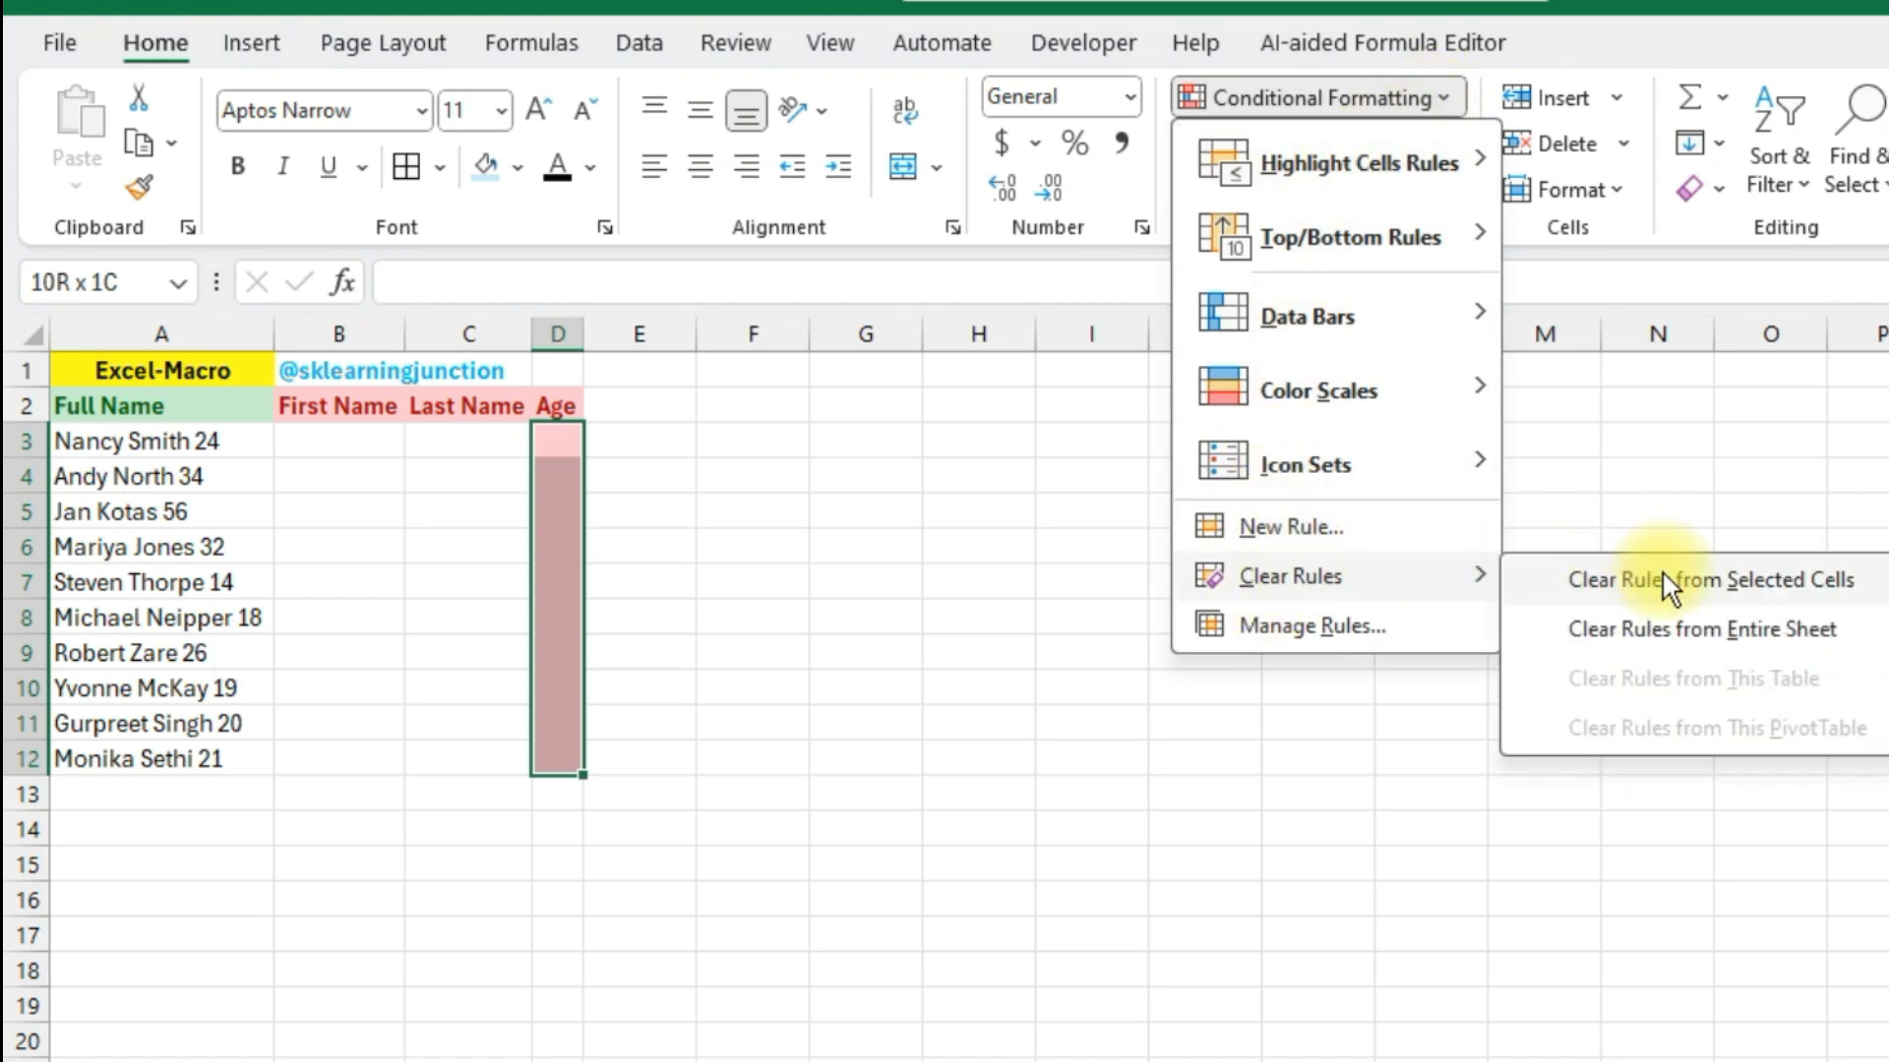
left_click(1613, 579)
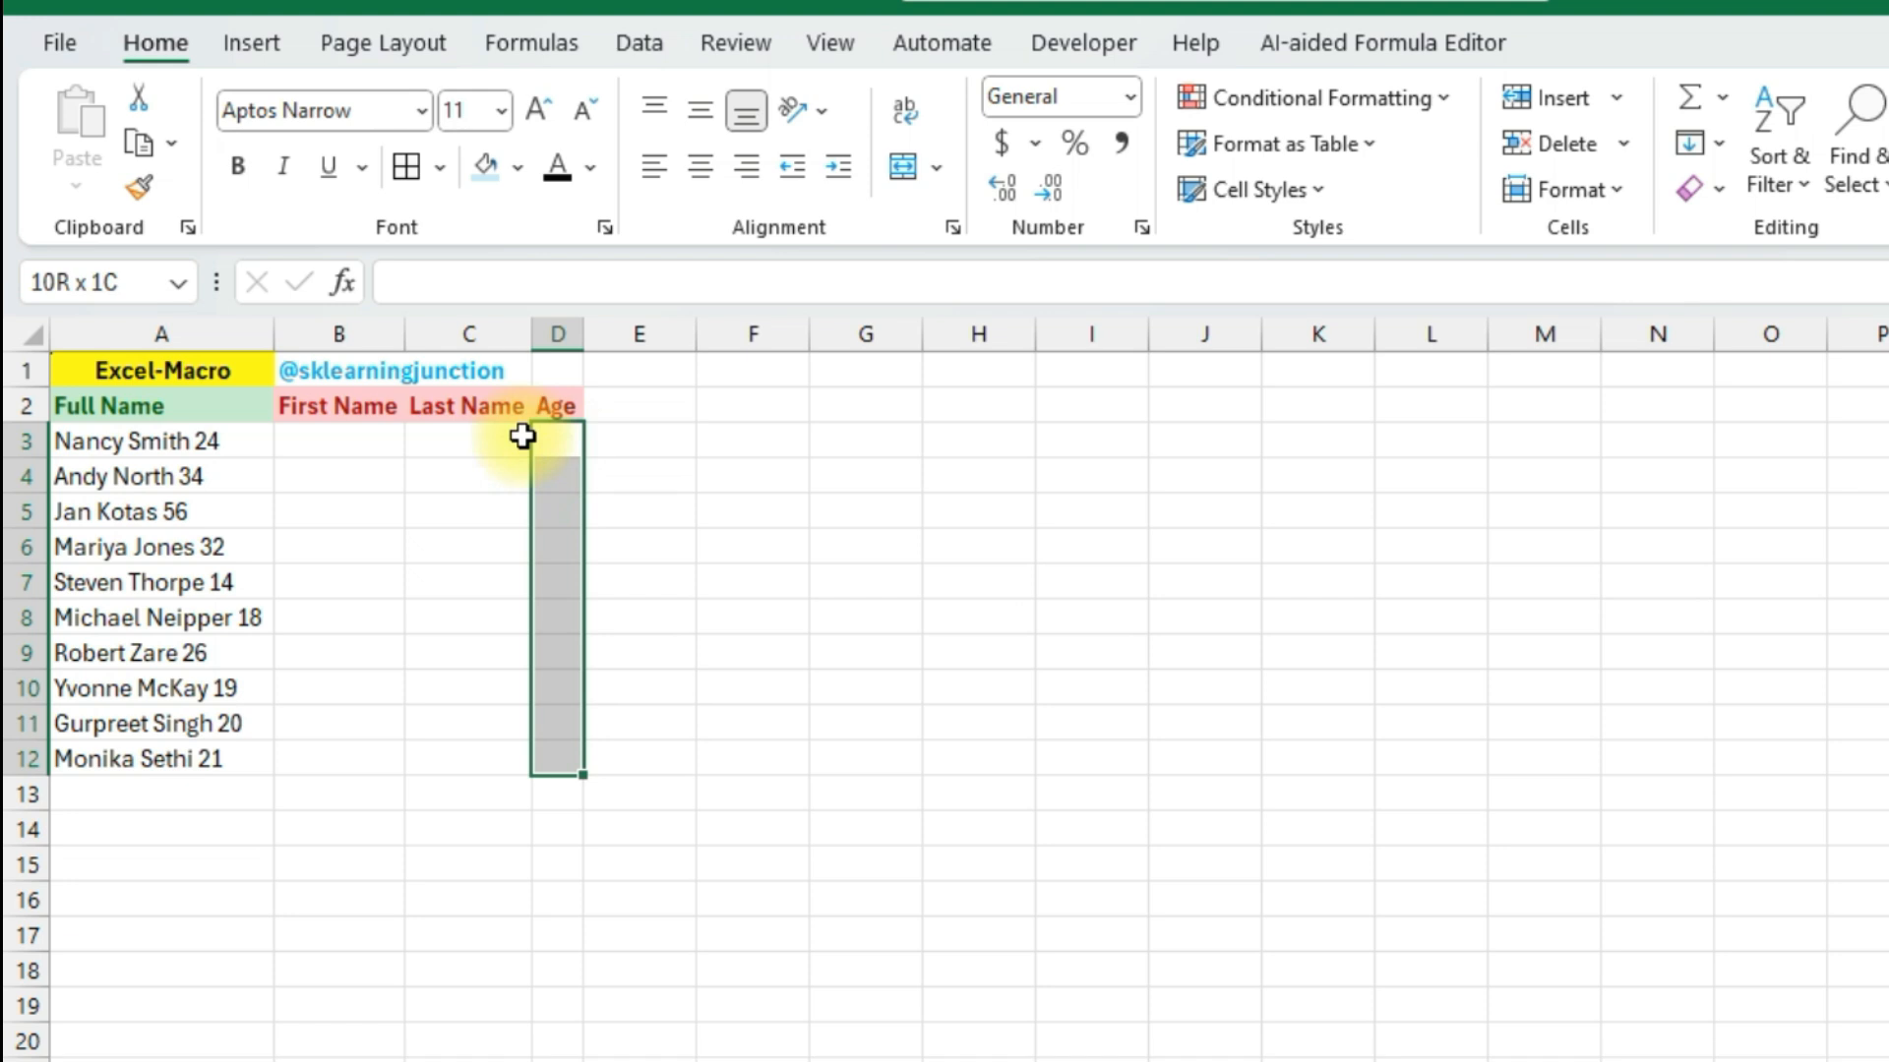
- Run the recorded macro again on the full names in column A
left_click(471, 415)
key("Home")
key("ctrl+shift+s")
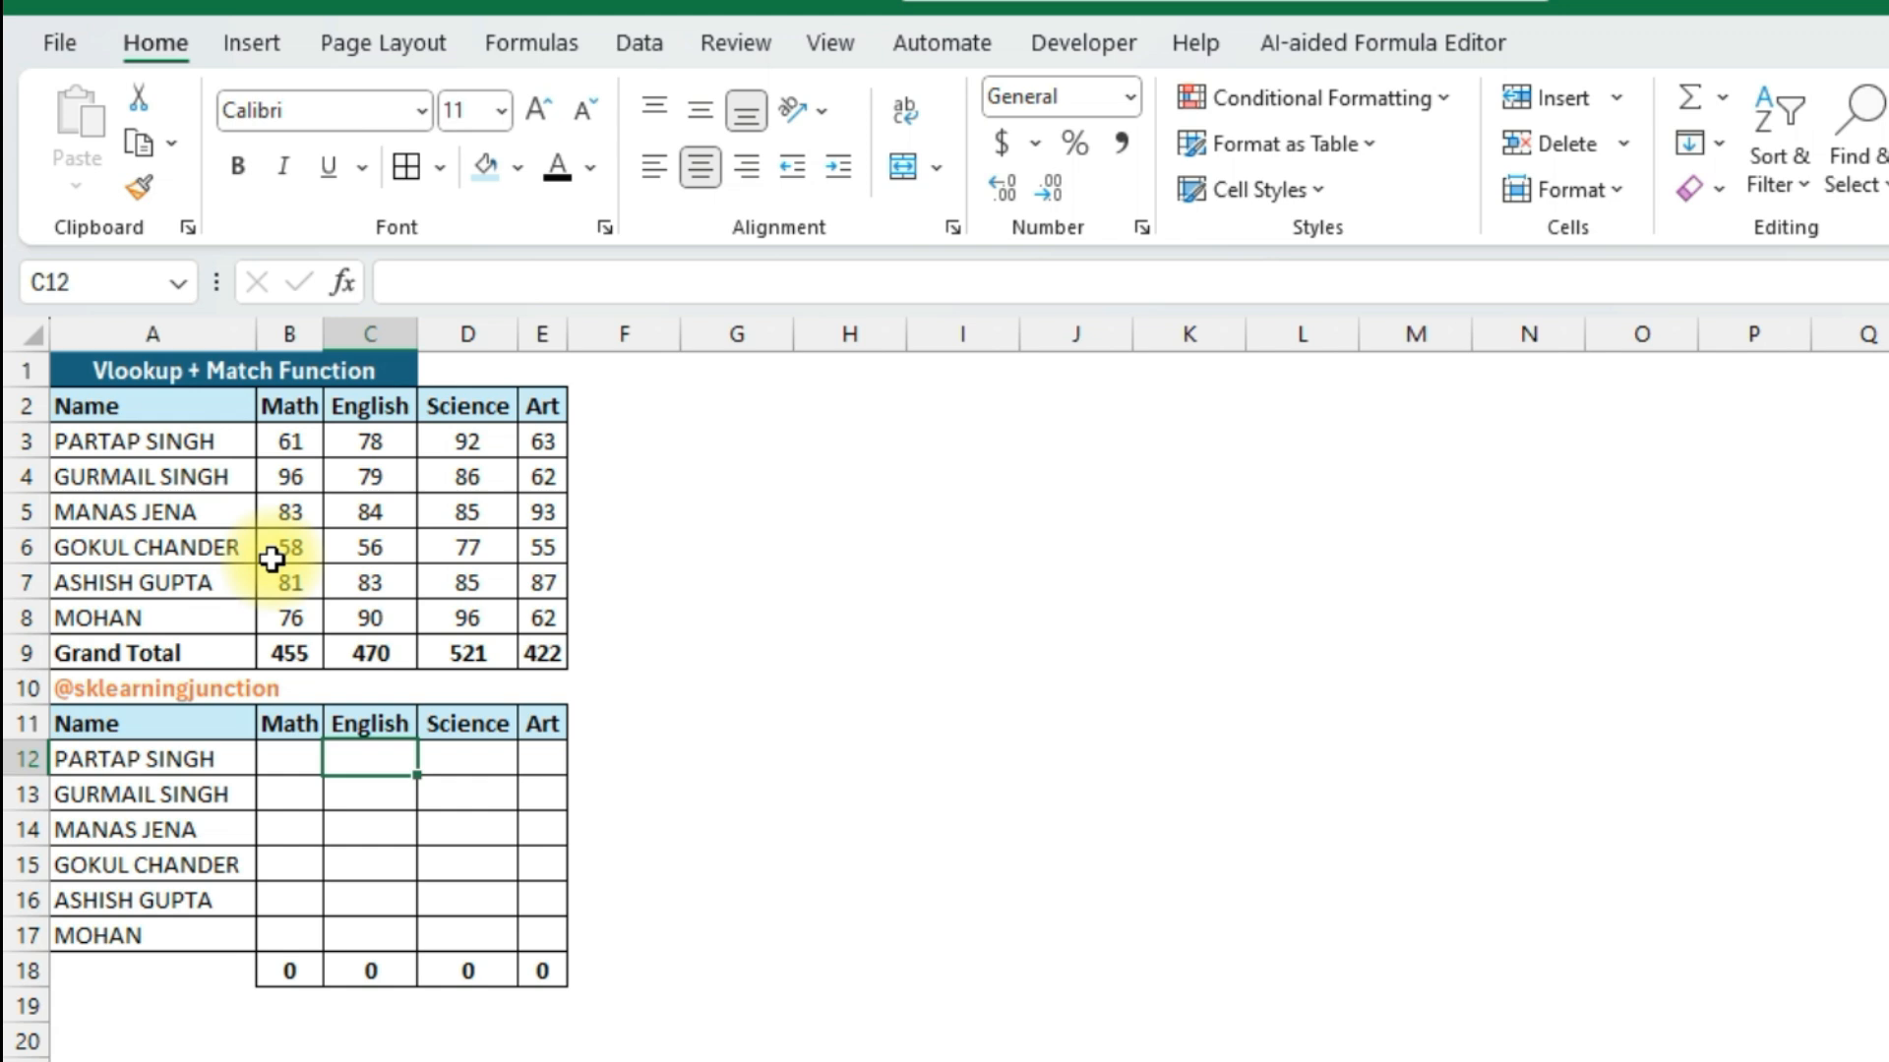
- Start a VLOOKUP formula in B12 of the Vlookup + Match sheet with $A12 as the lookup value
key("Left")
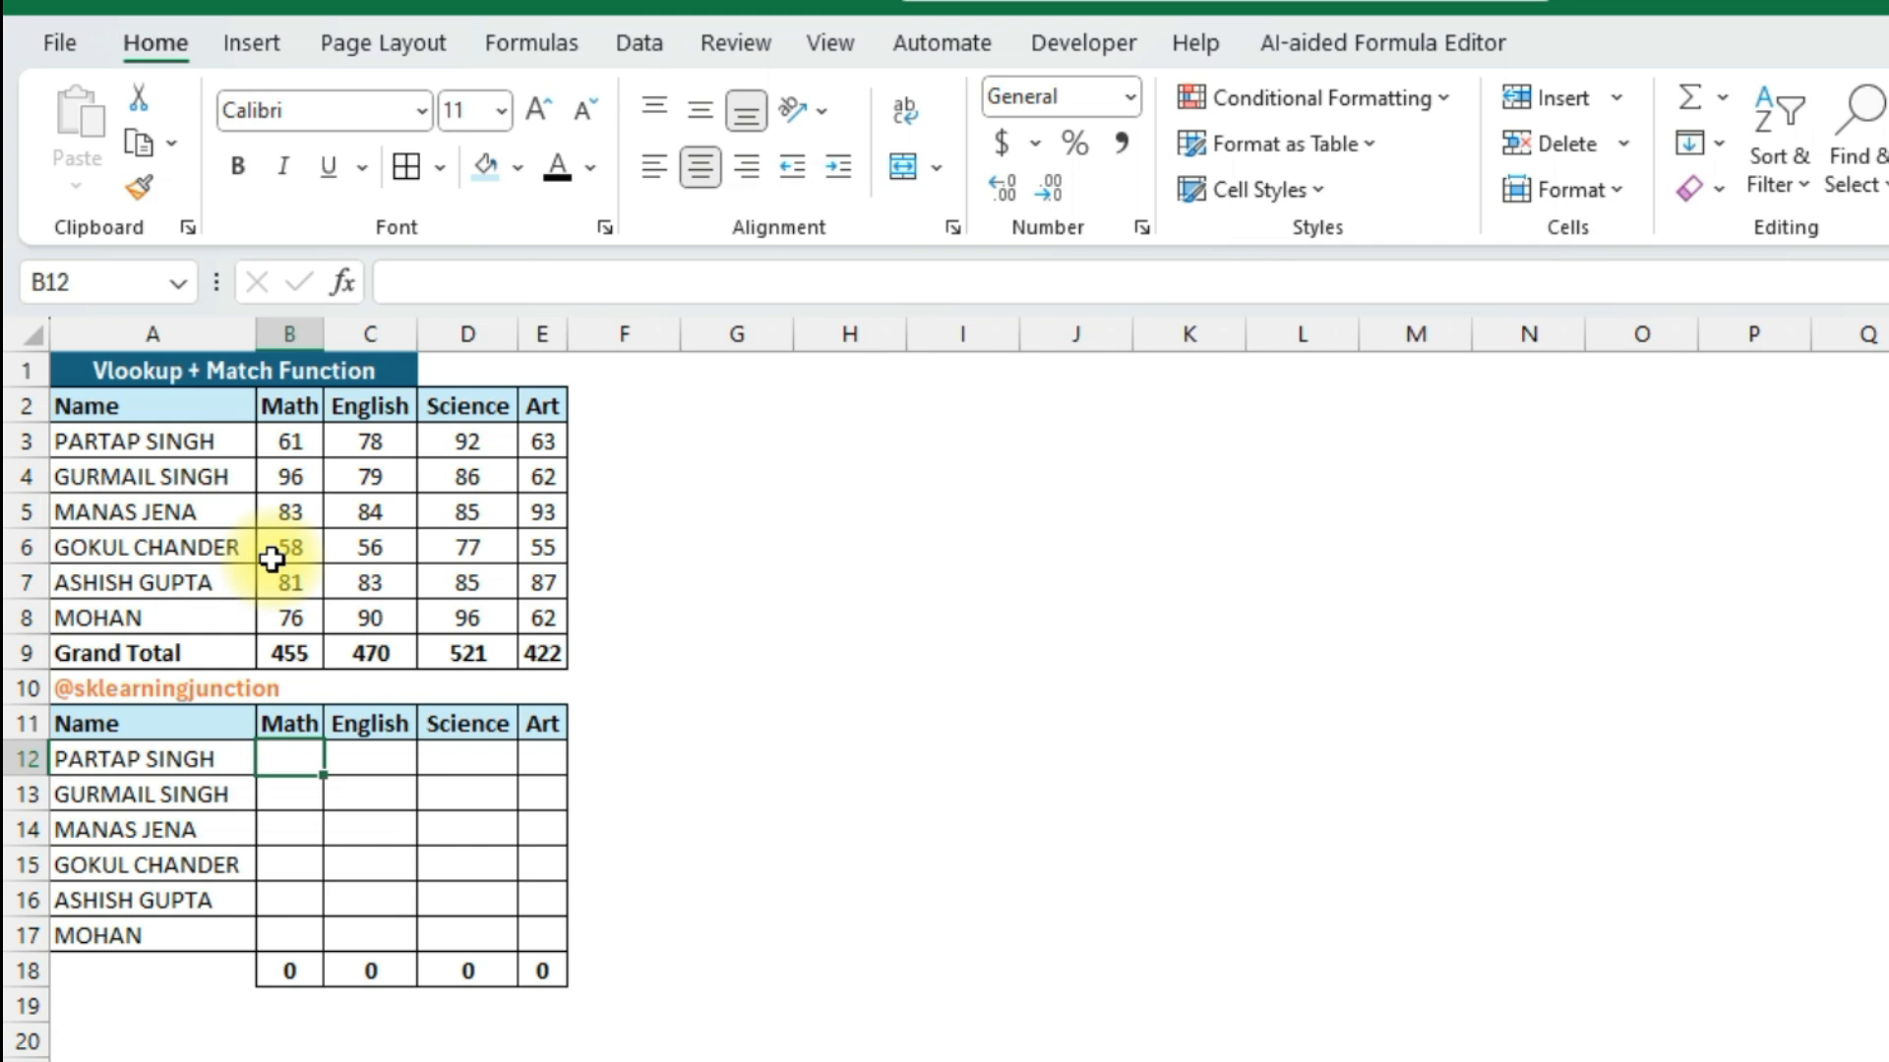
type("=vlo")
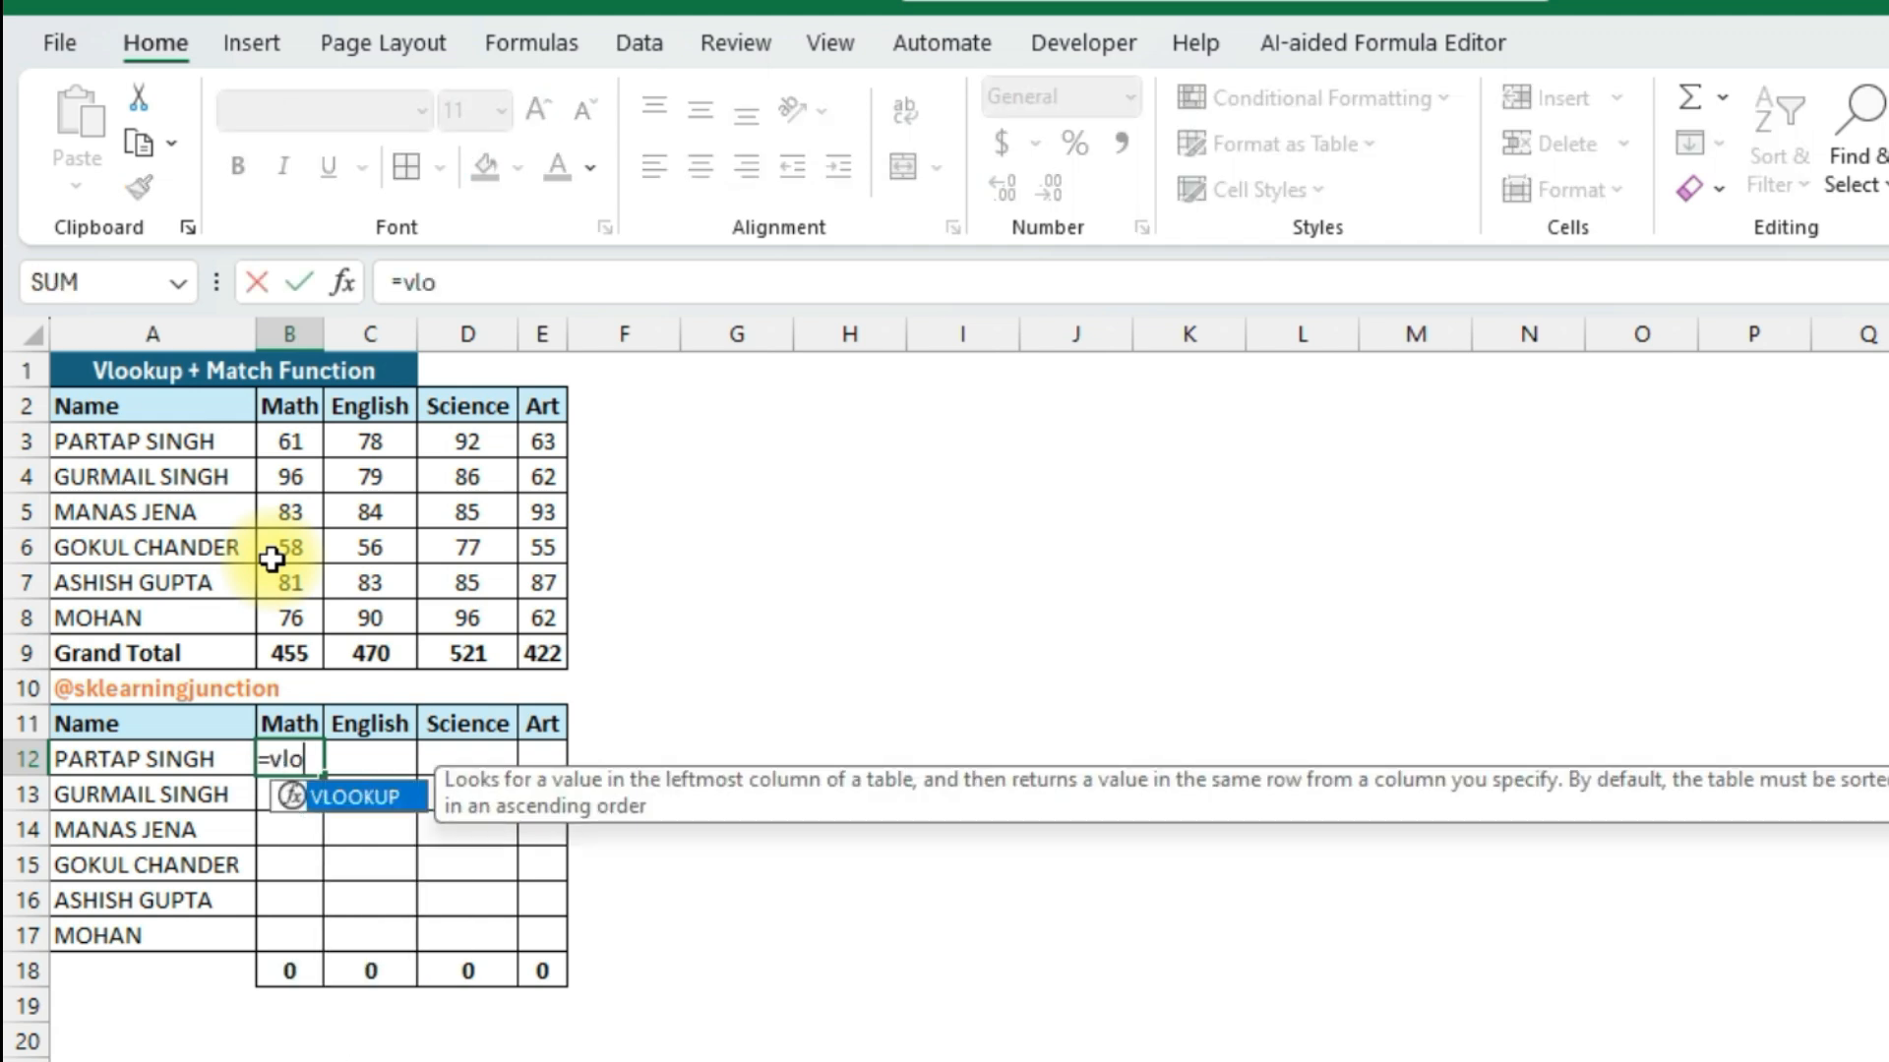
key("Tab")
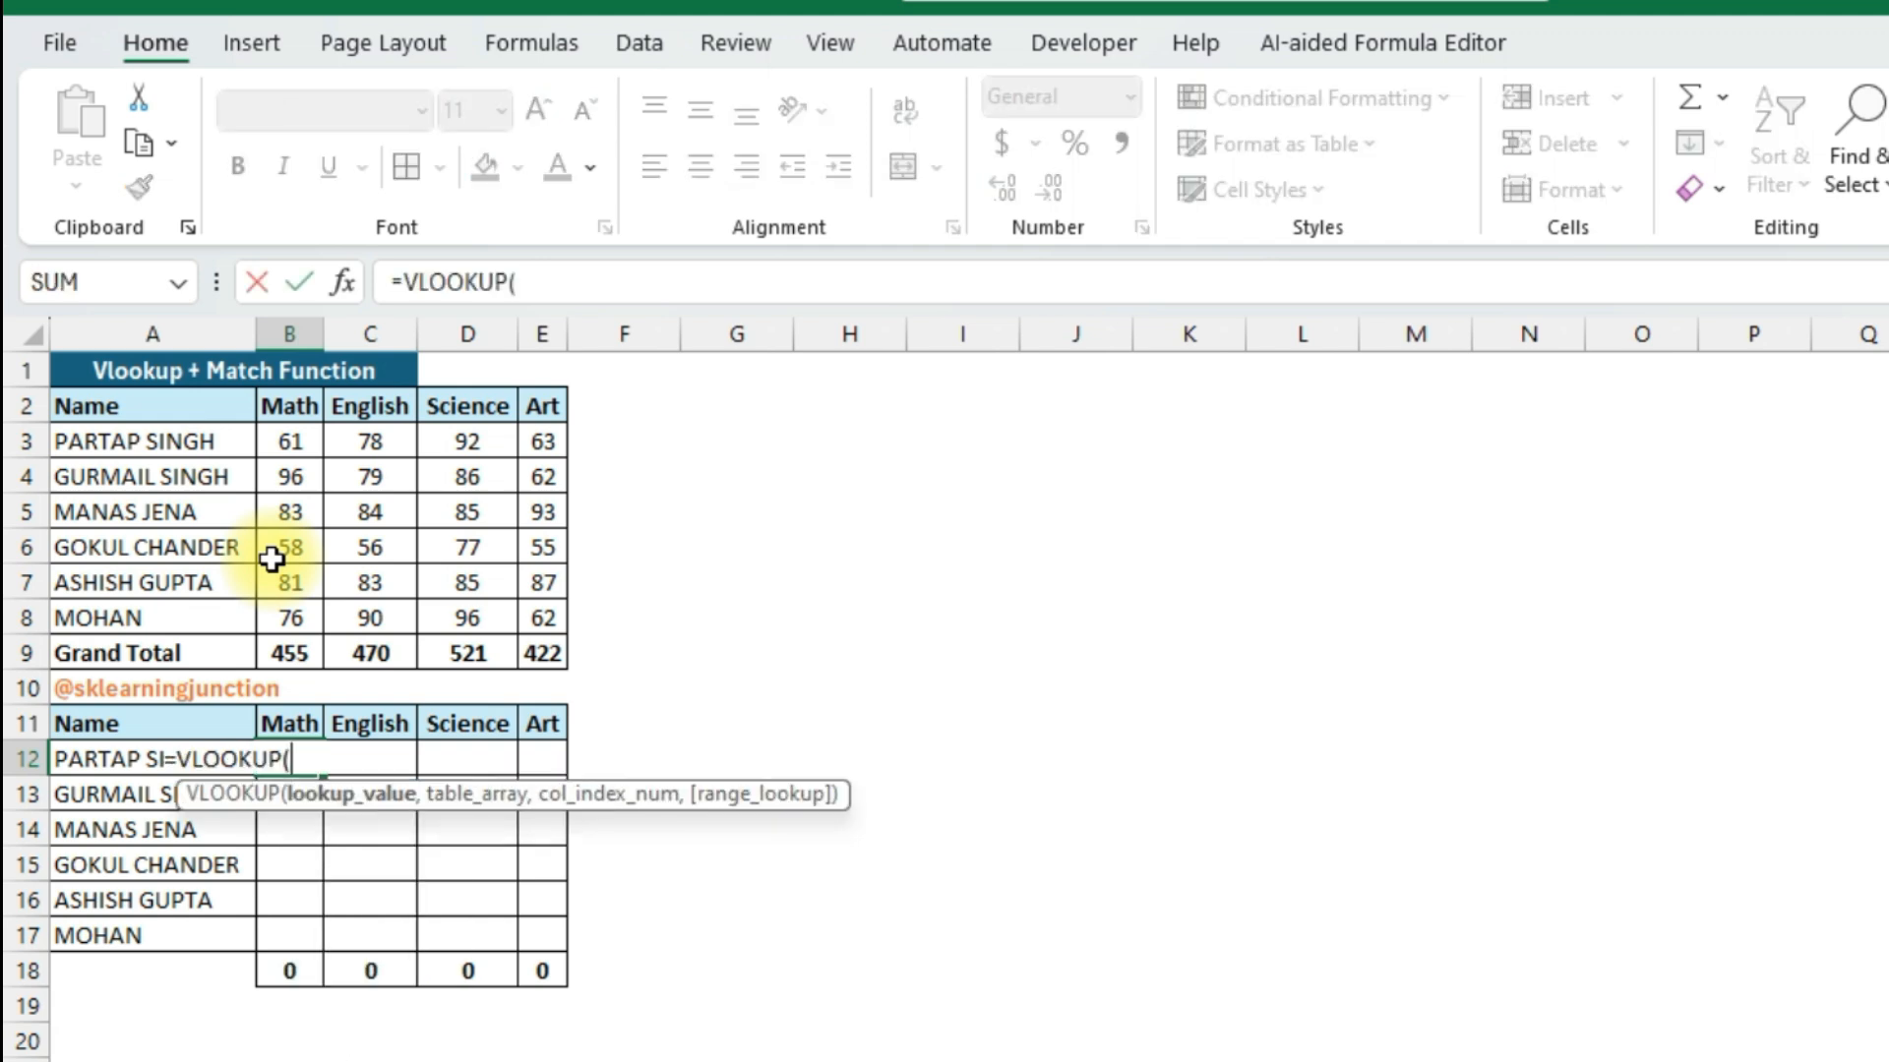
key("Left")
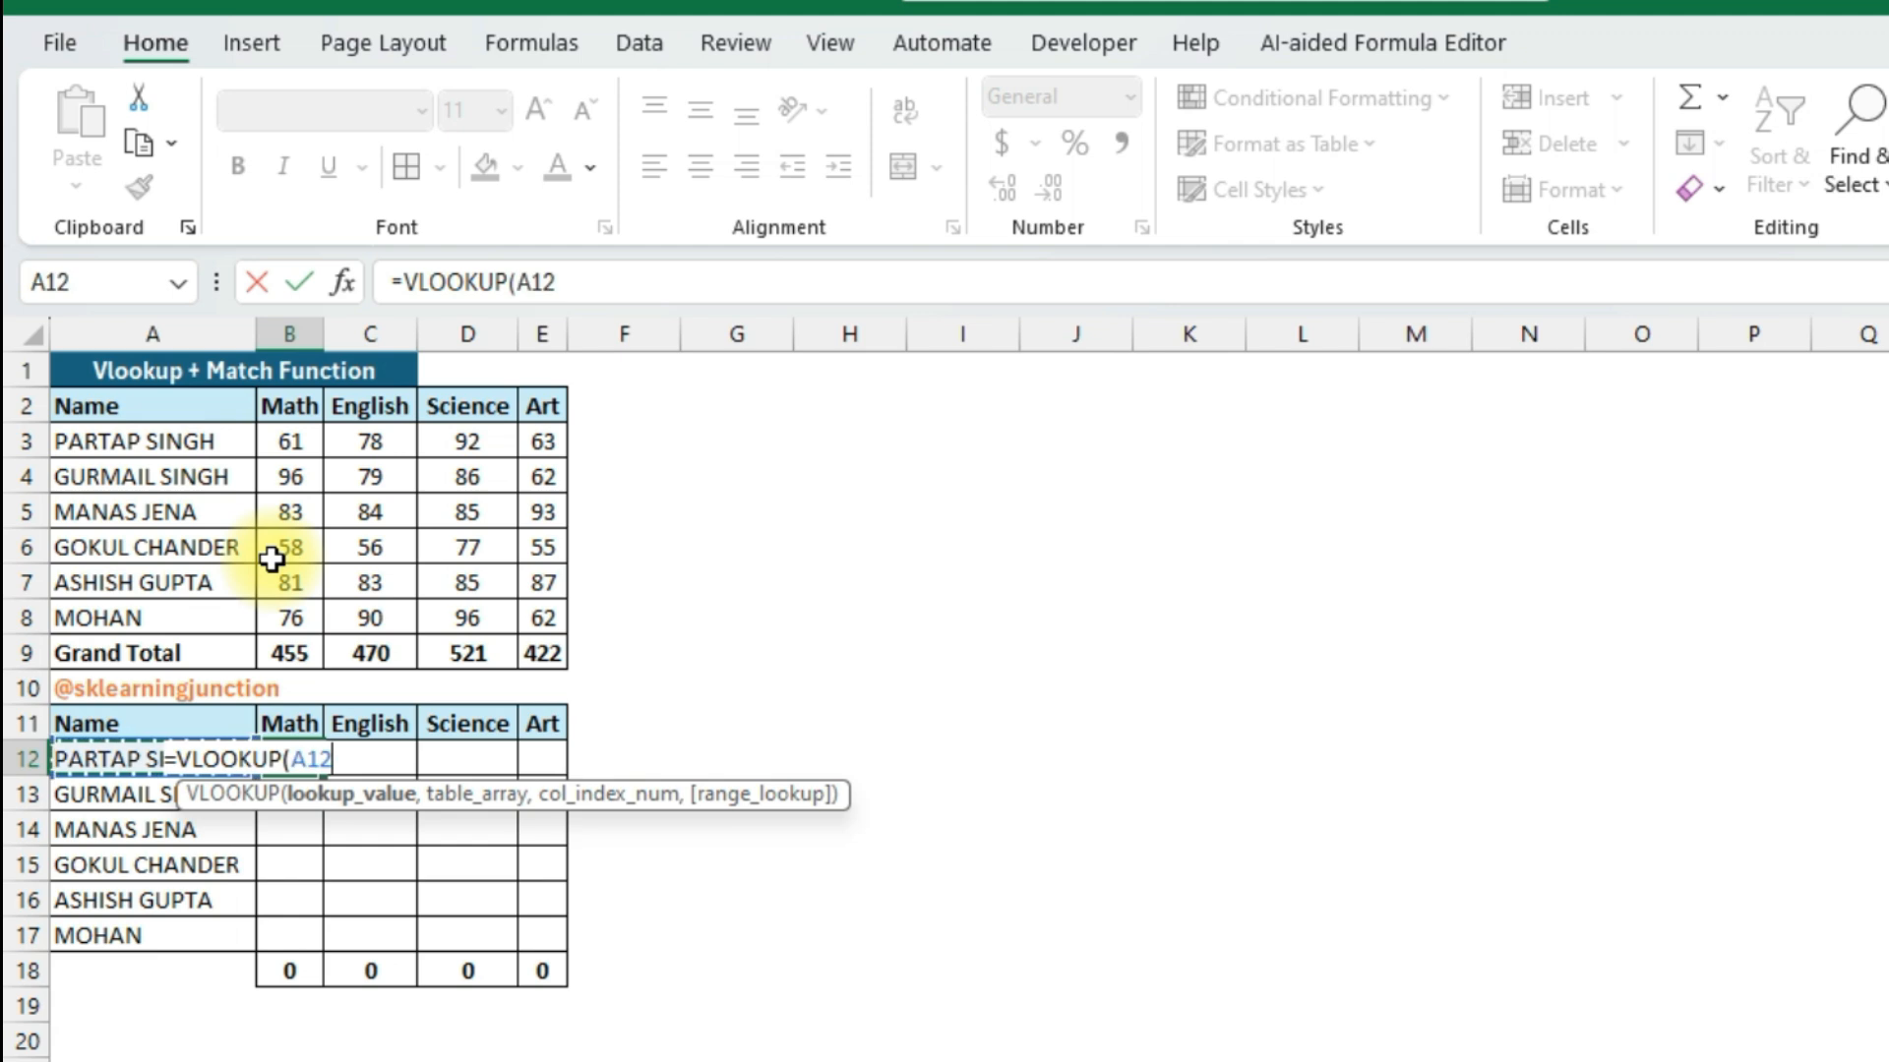
key("F4")
key("F4")
key("F4")
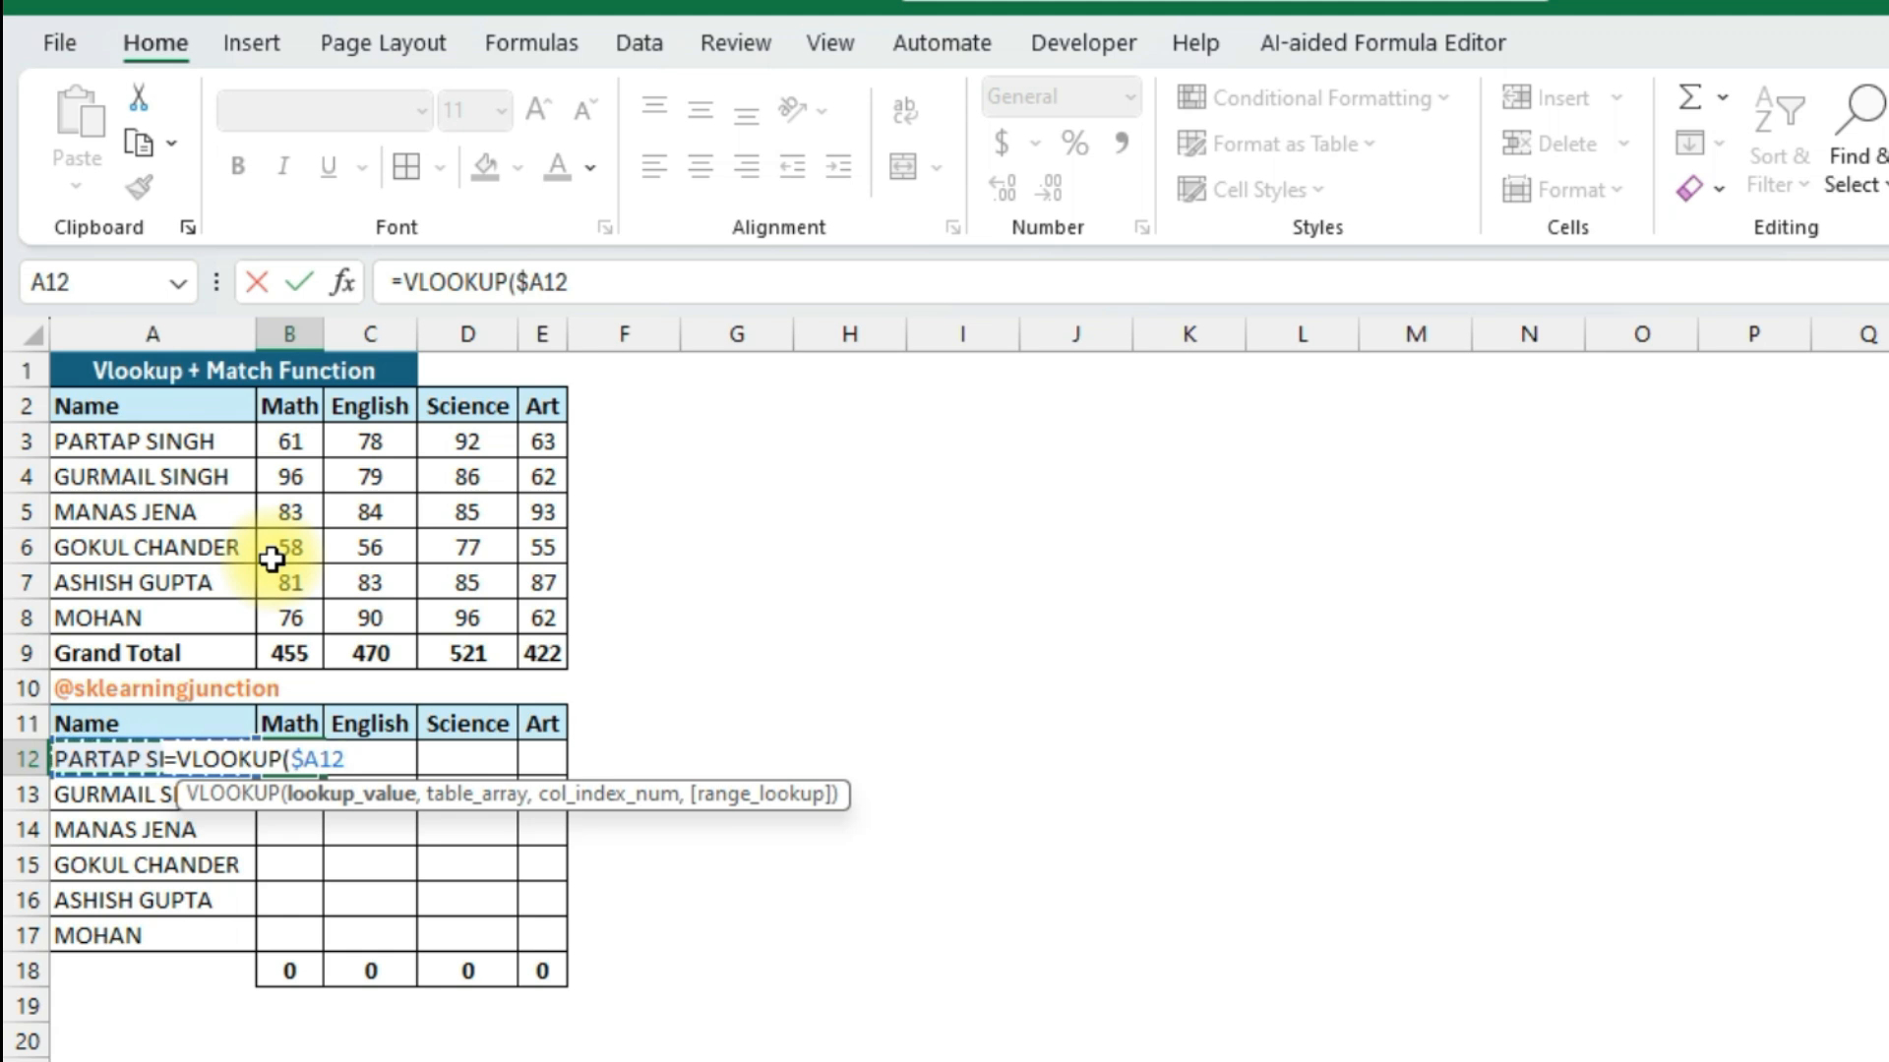
type(",")
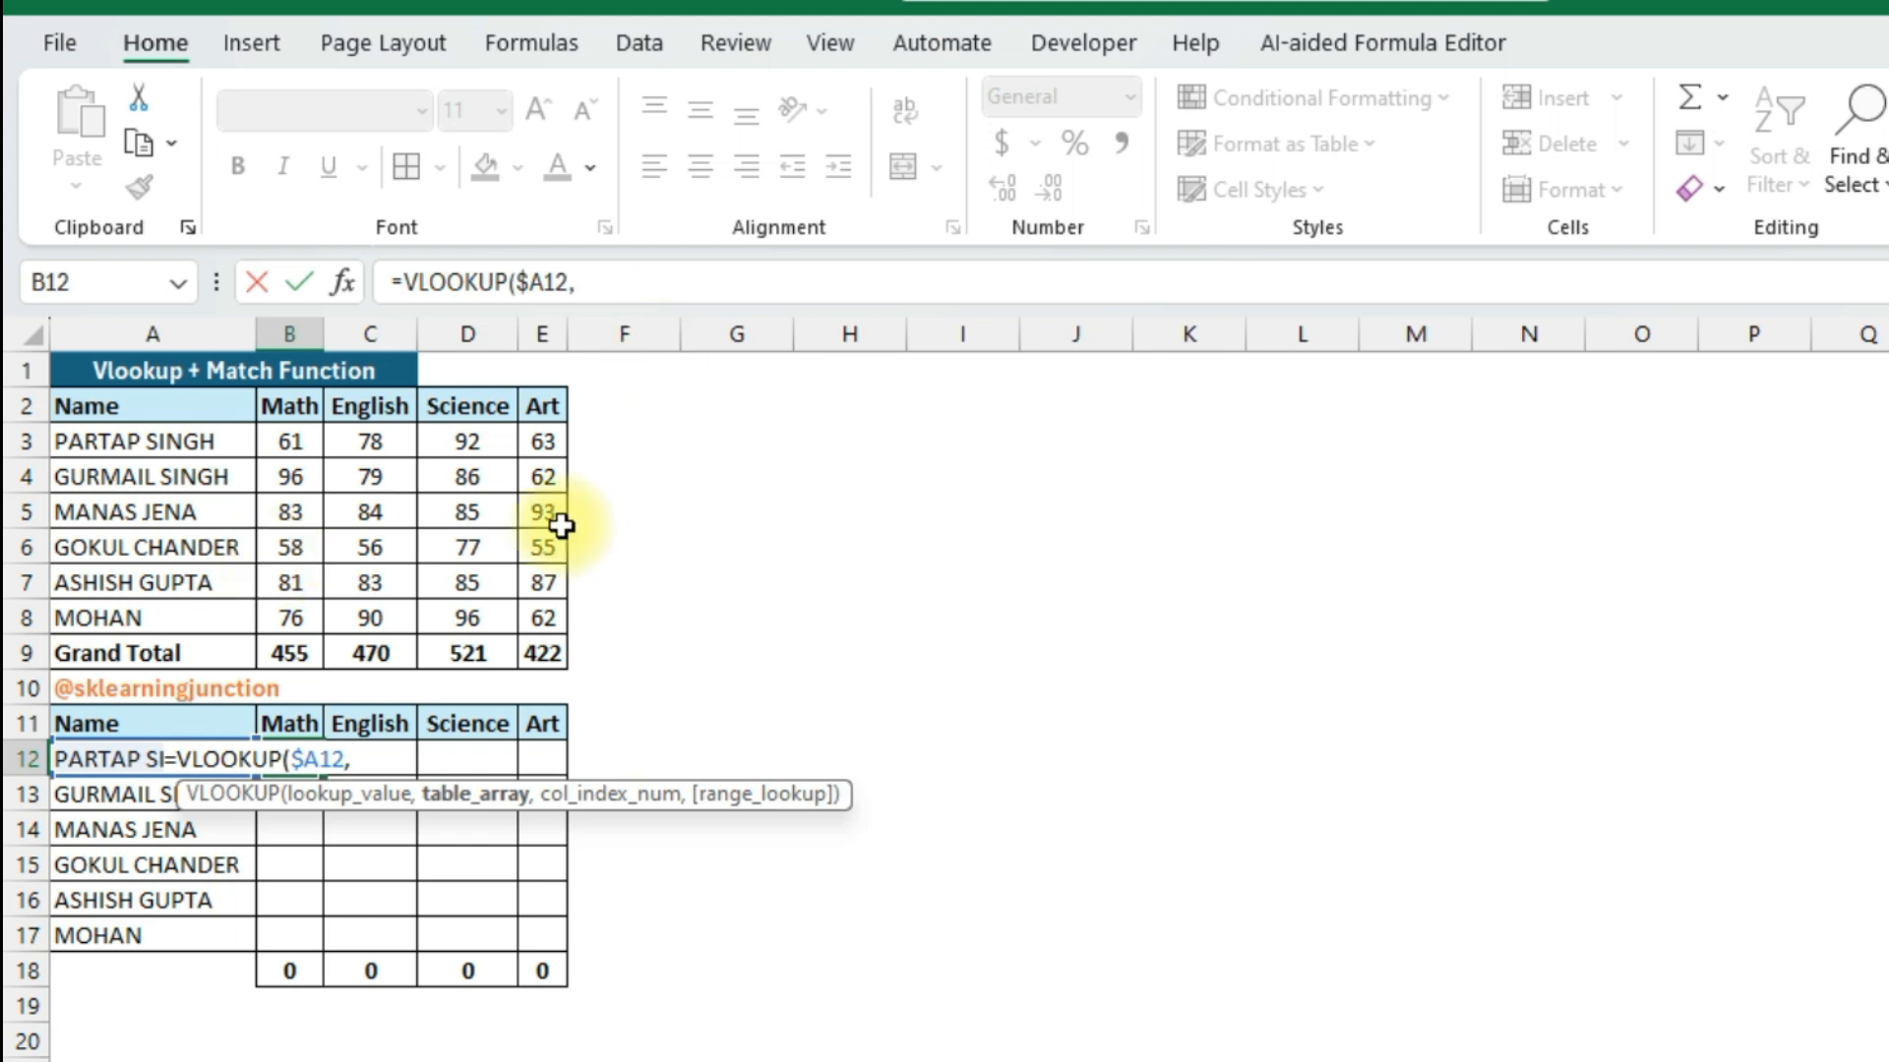
- Set the VLOOKUP's table array to the absolute range $A$2:$E$9
left_click(163, 407)
key("ctrl+shift+Right")
key("ctrl+shift+Down")
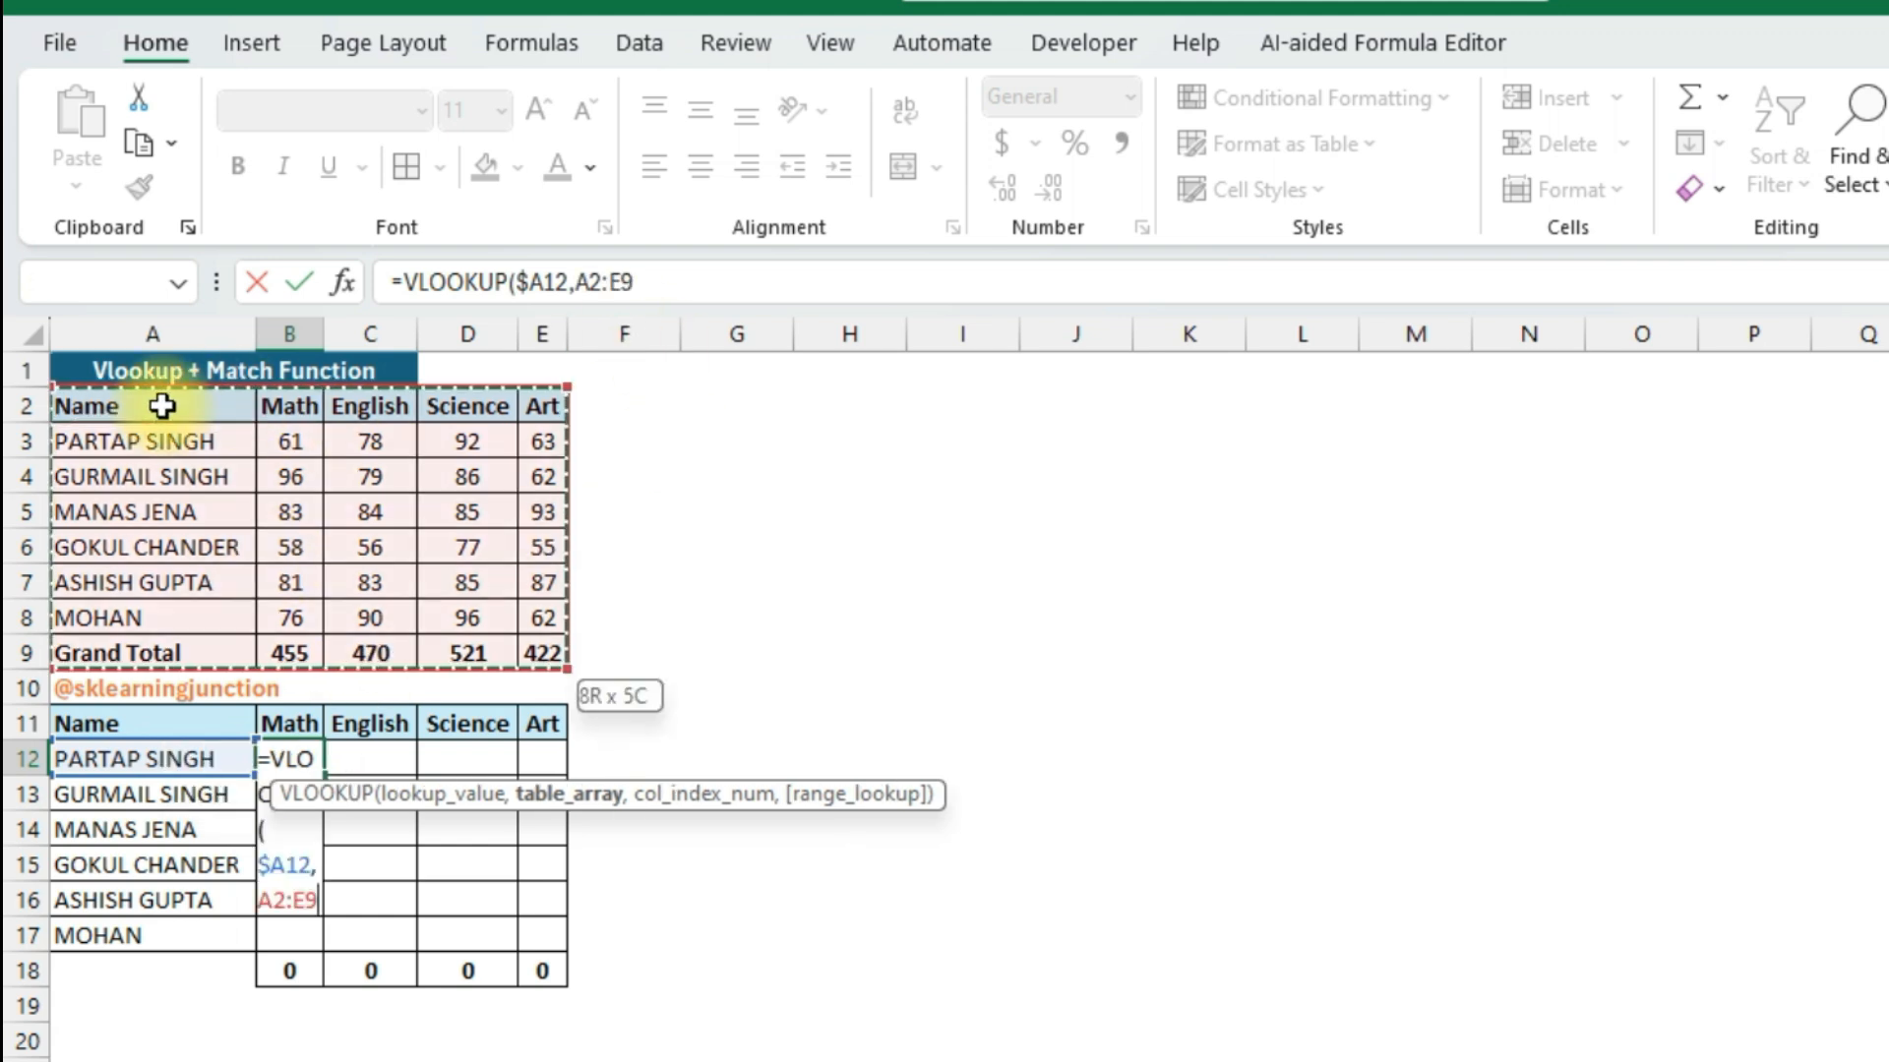
key("F4")
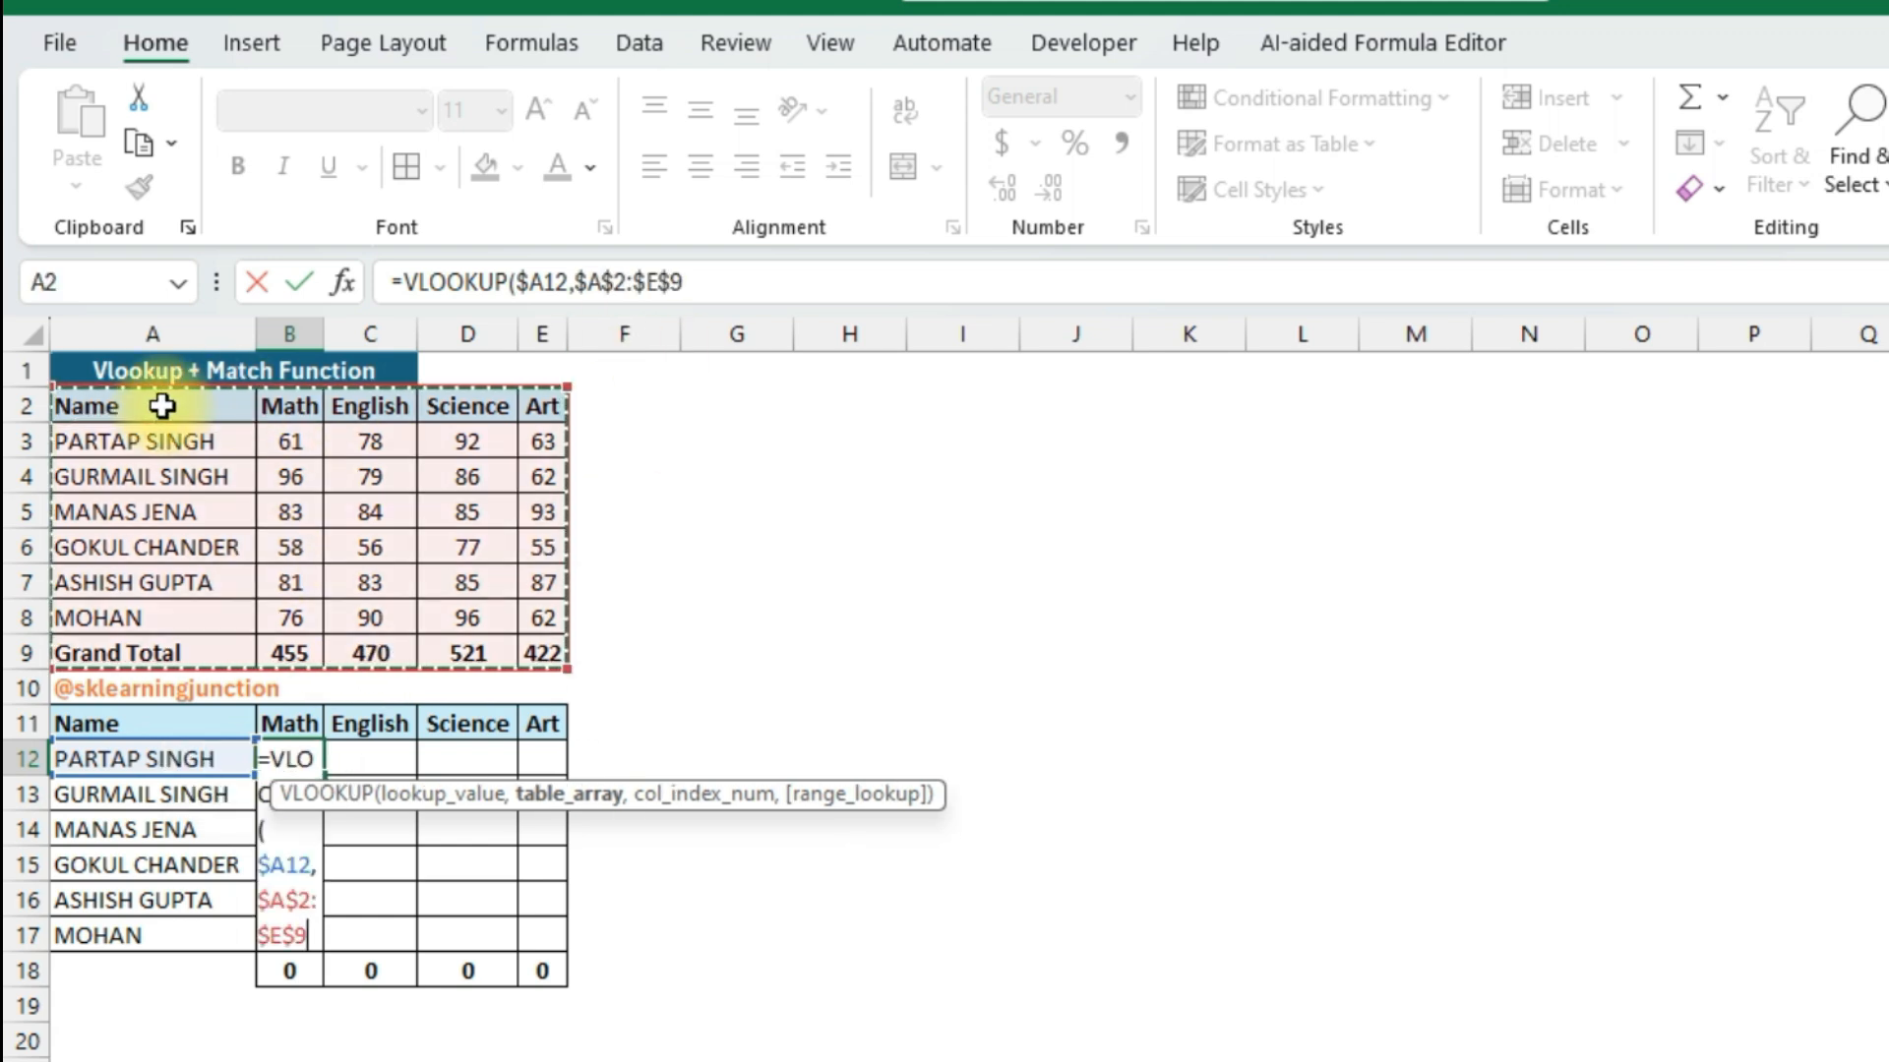
type(",")
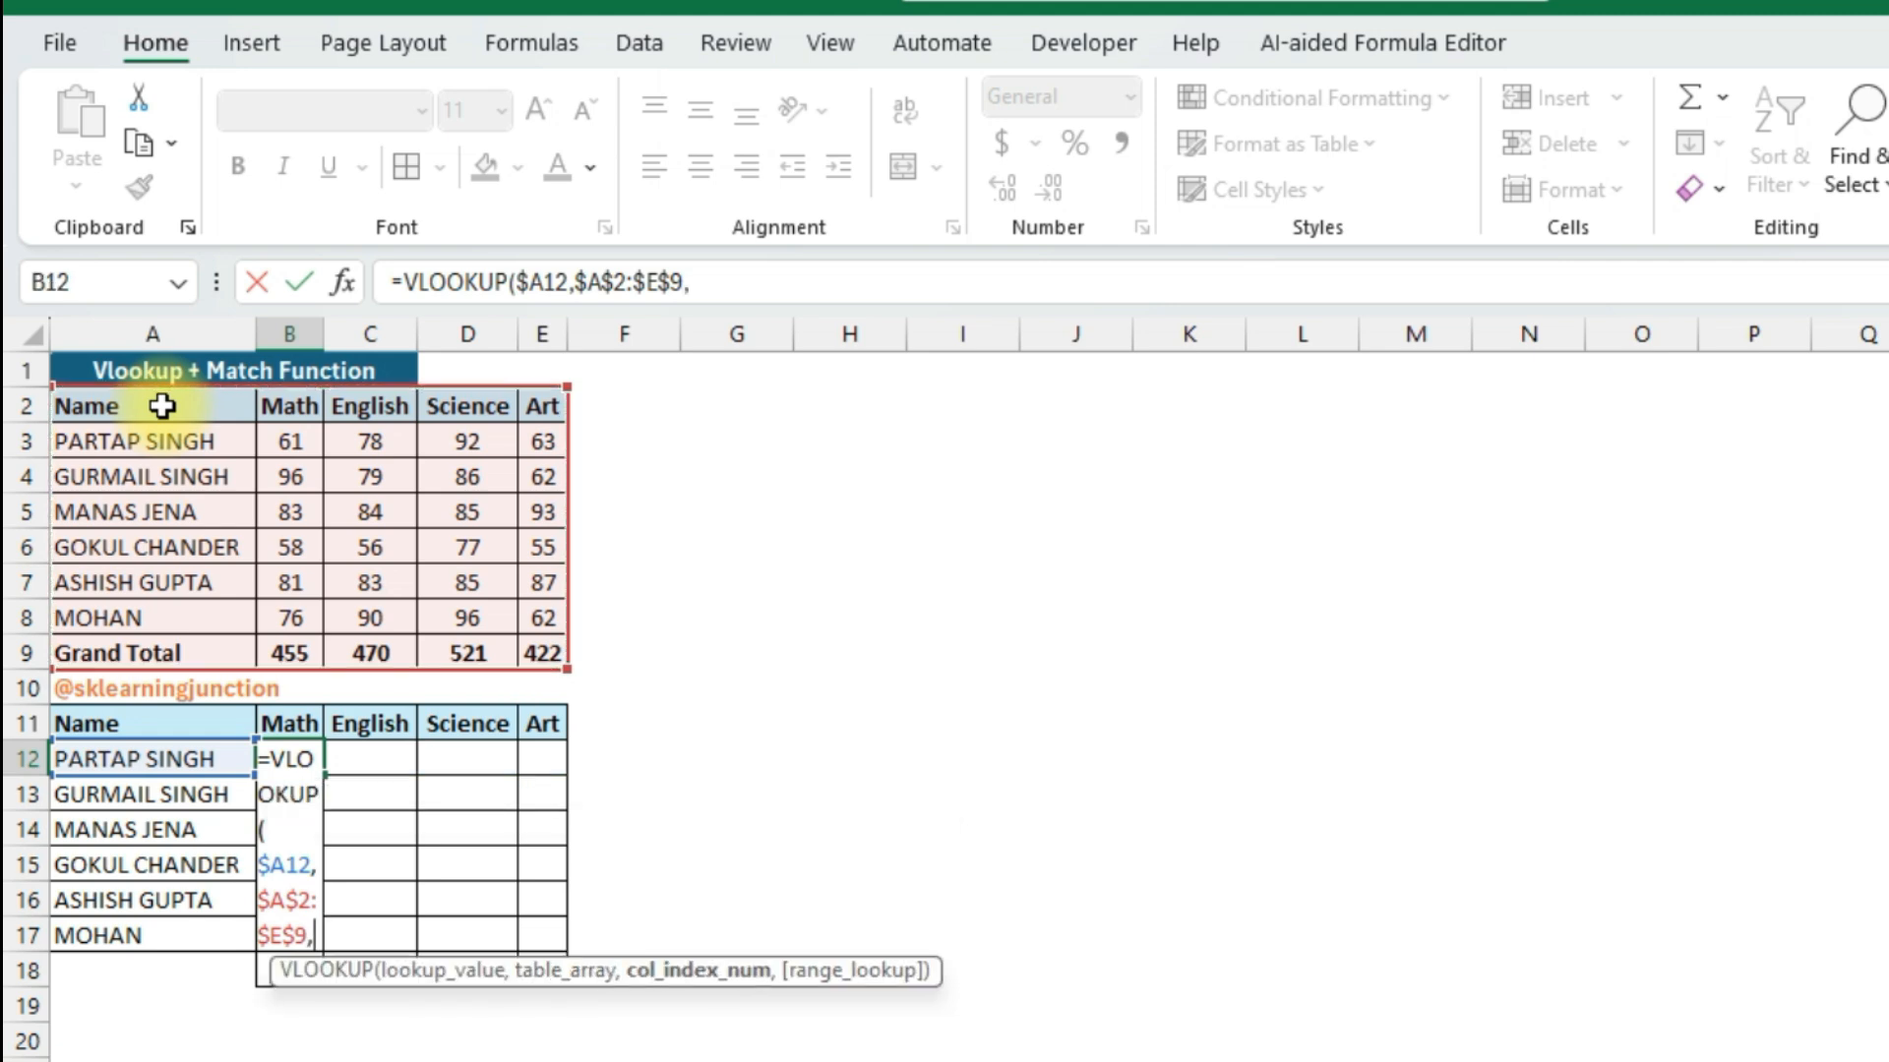
- Nest MATCH(B$11,$A$2:$E$2,0) as the VLOOKUP's column index number
type("mat")
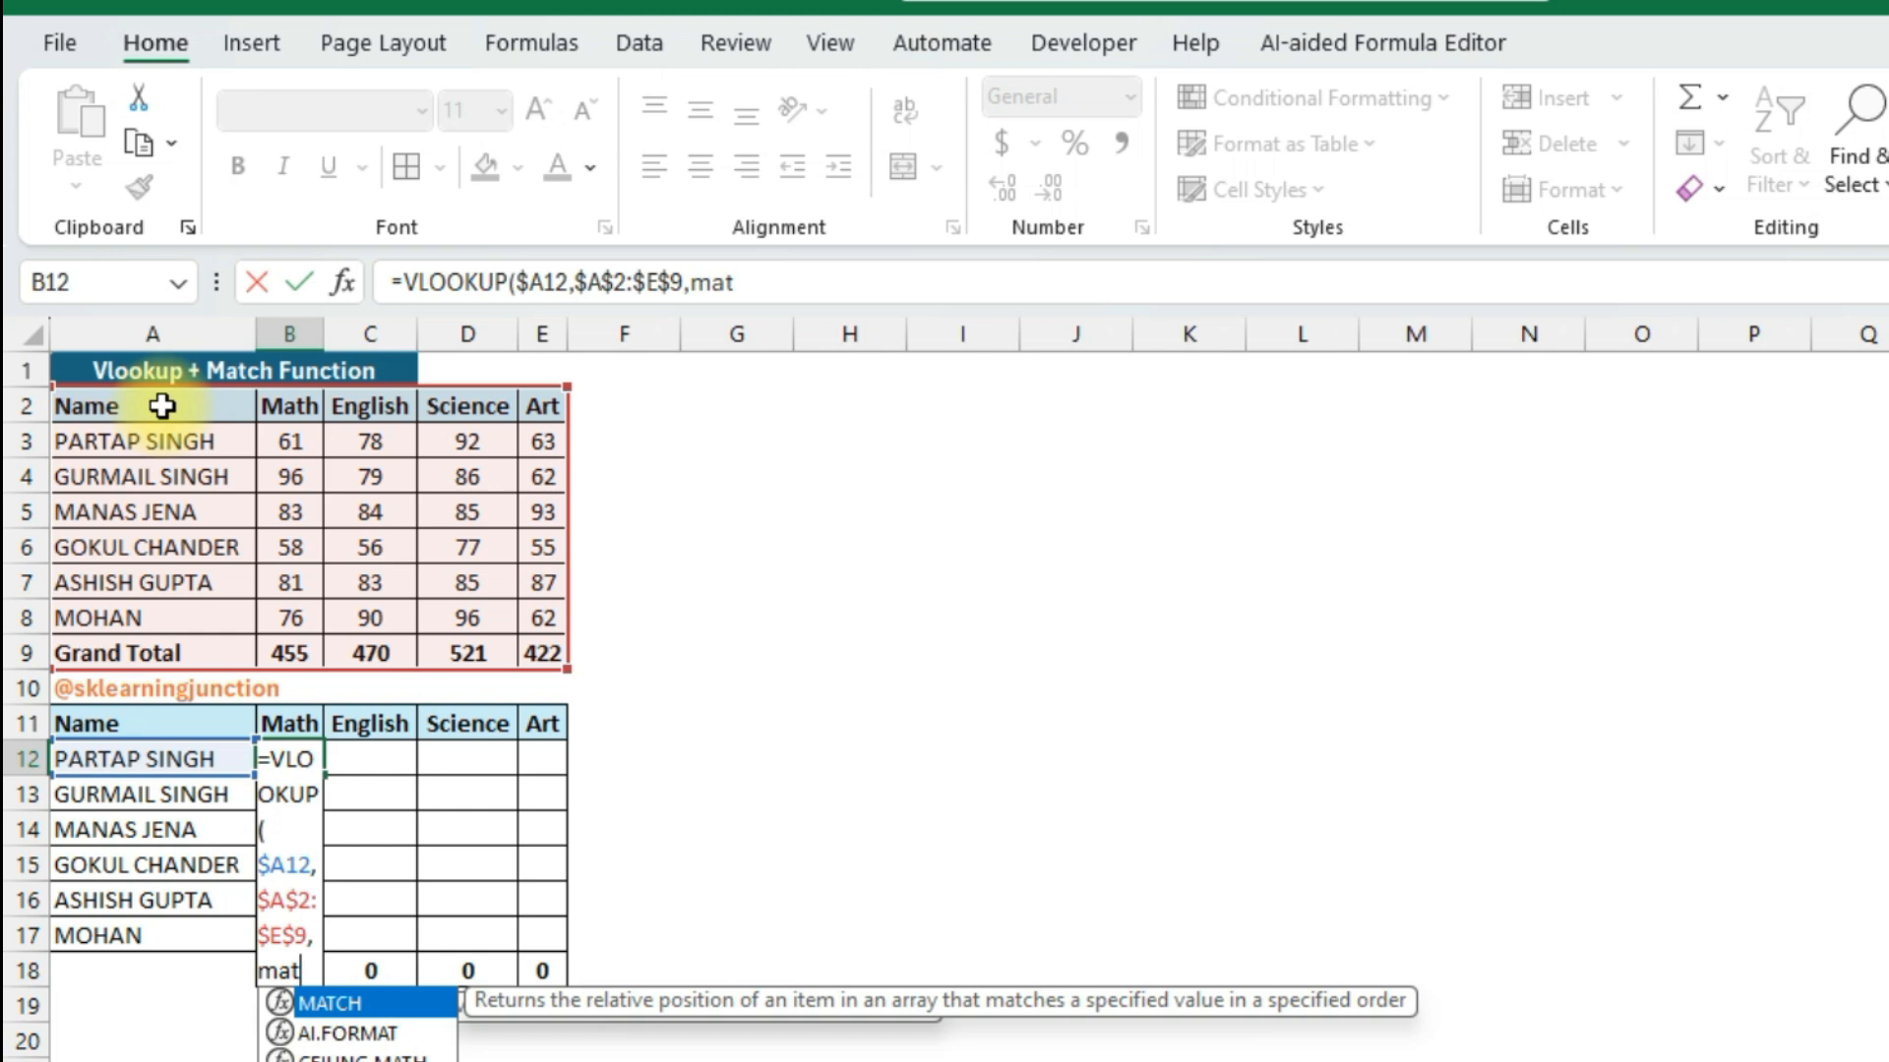
key("Tab")
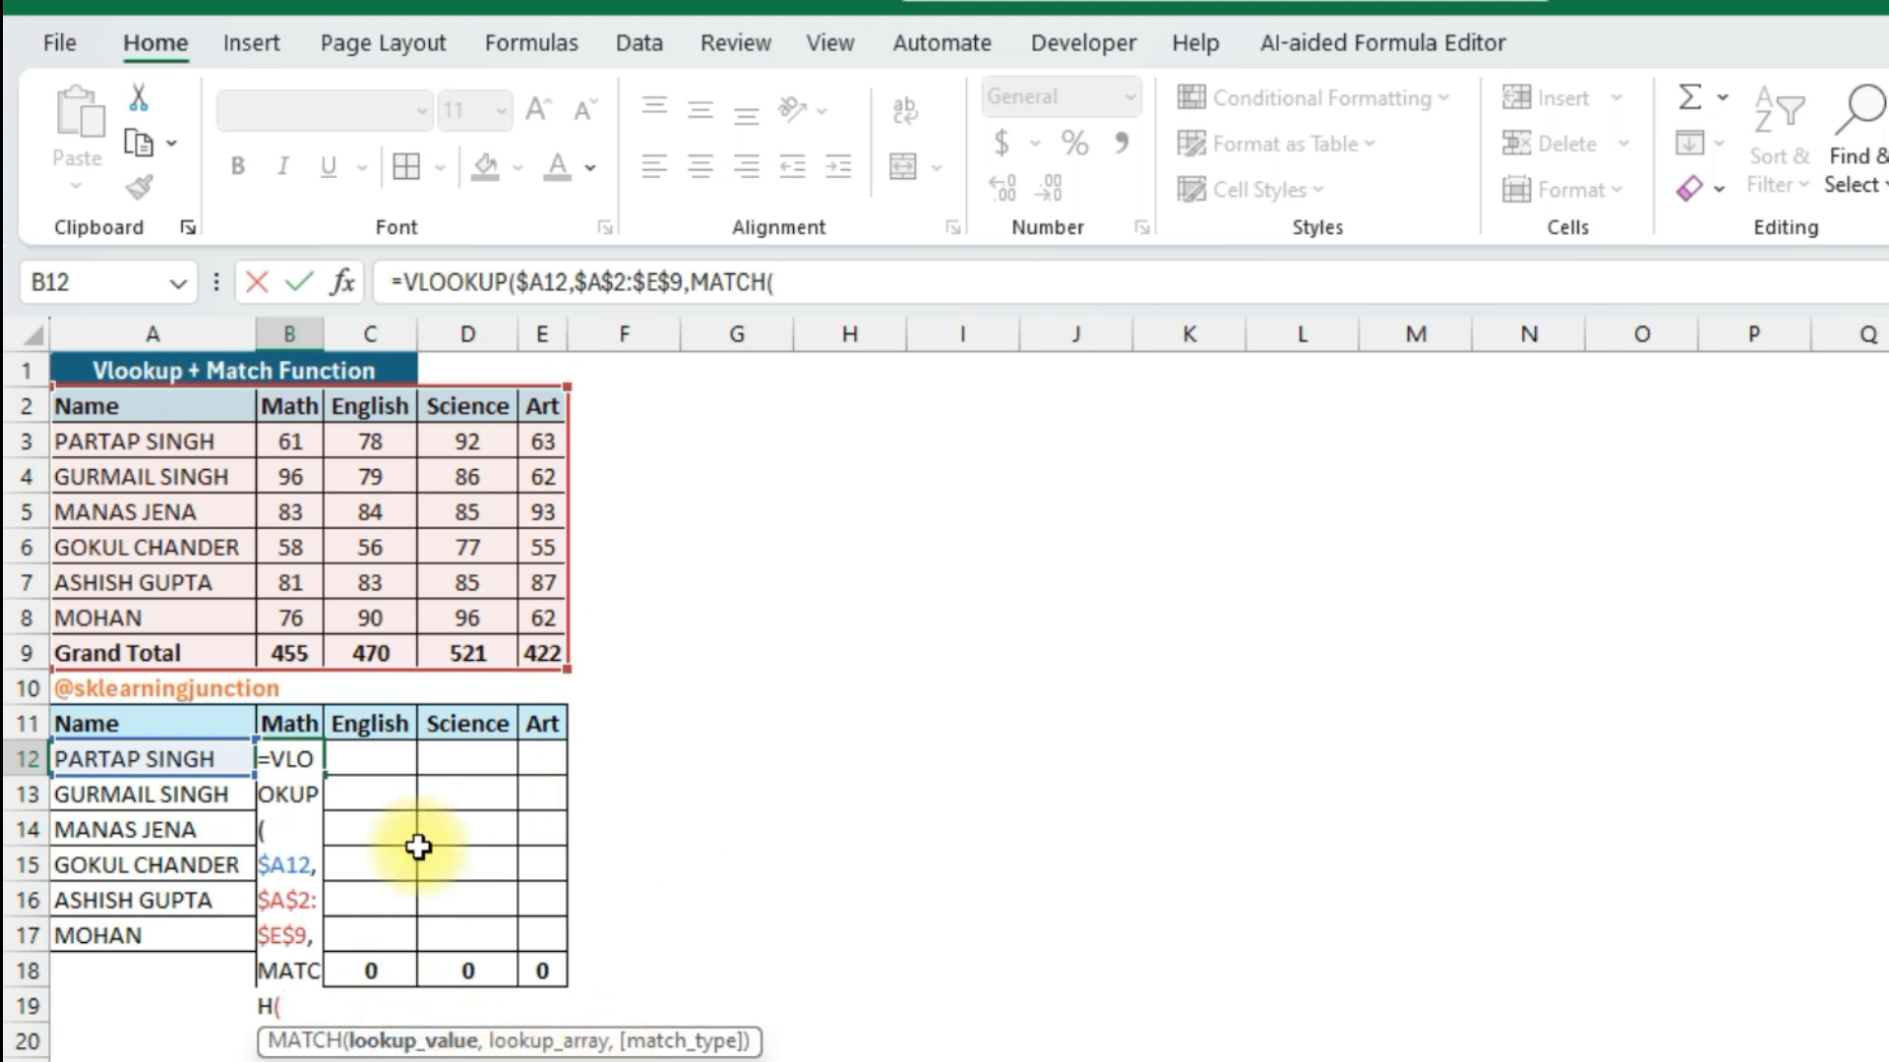
left_click(303, 724)
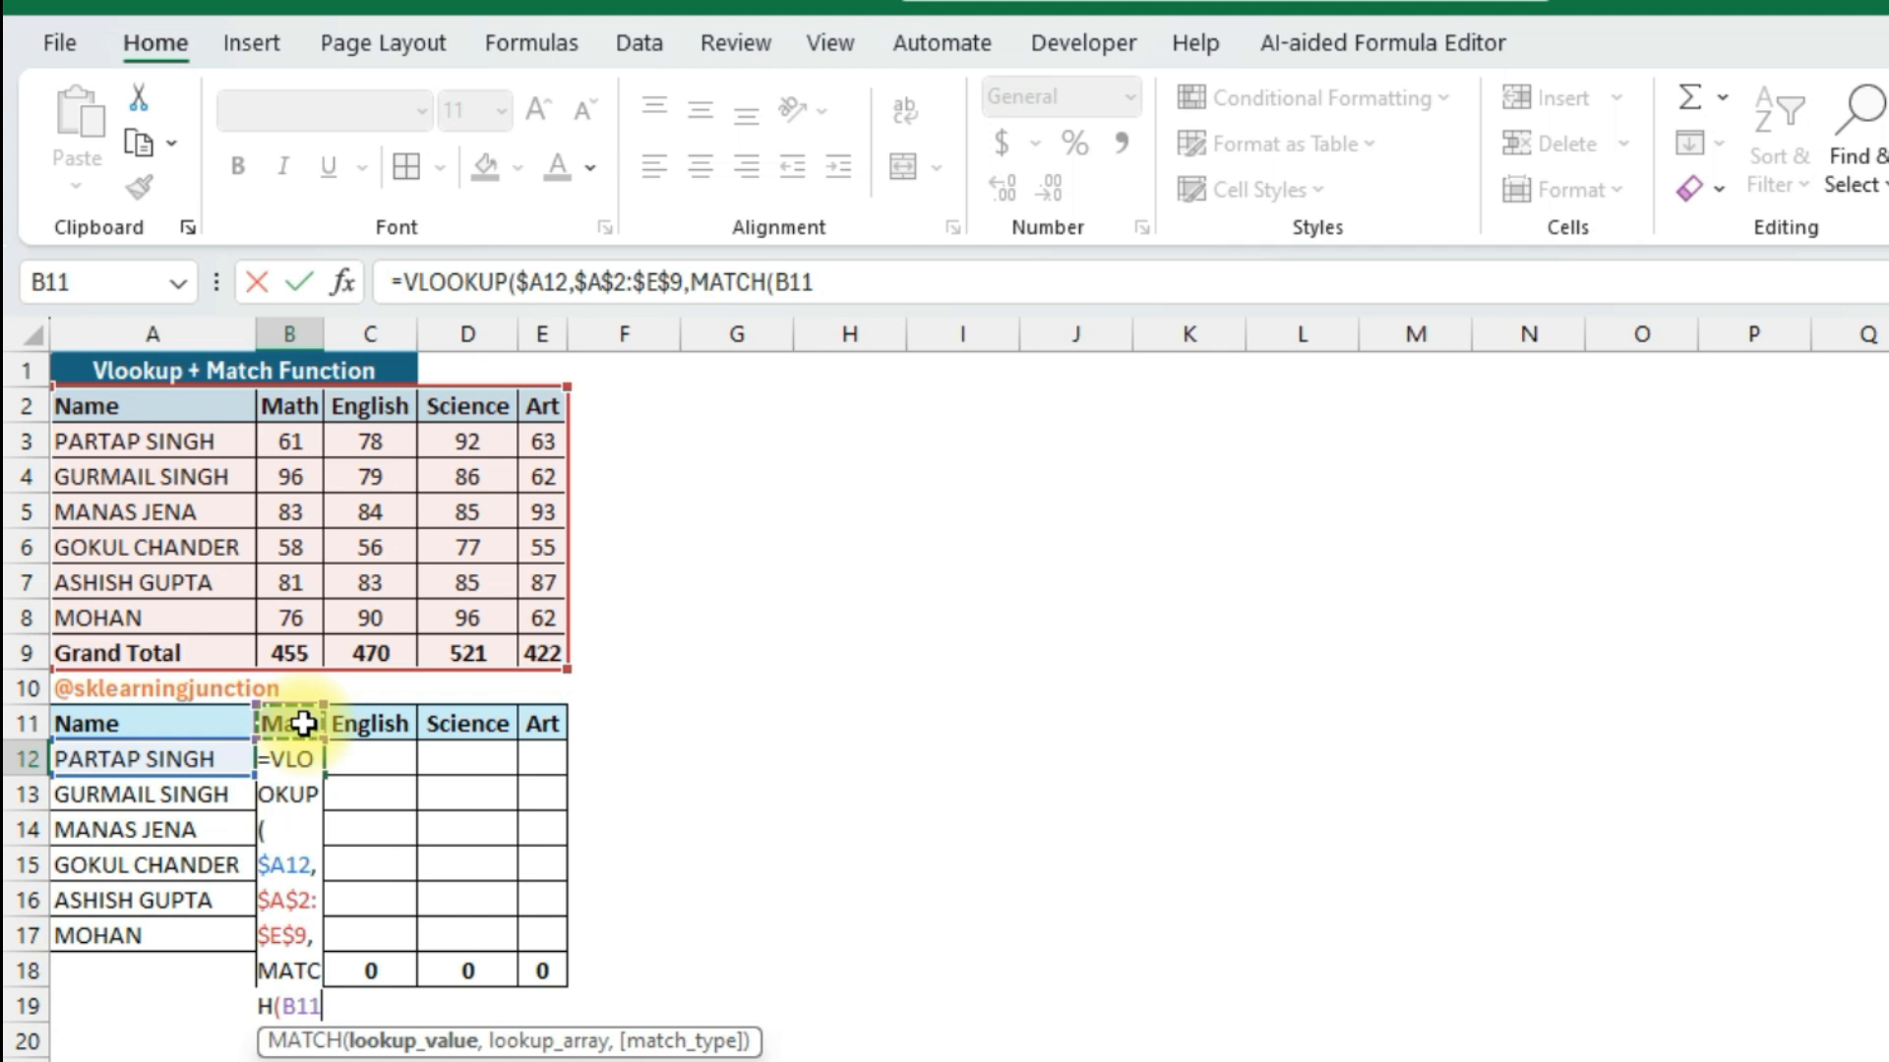
key("F4")
key("F4")
type(",")
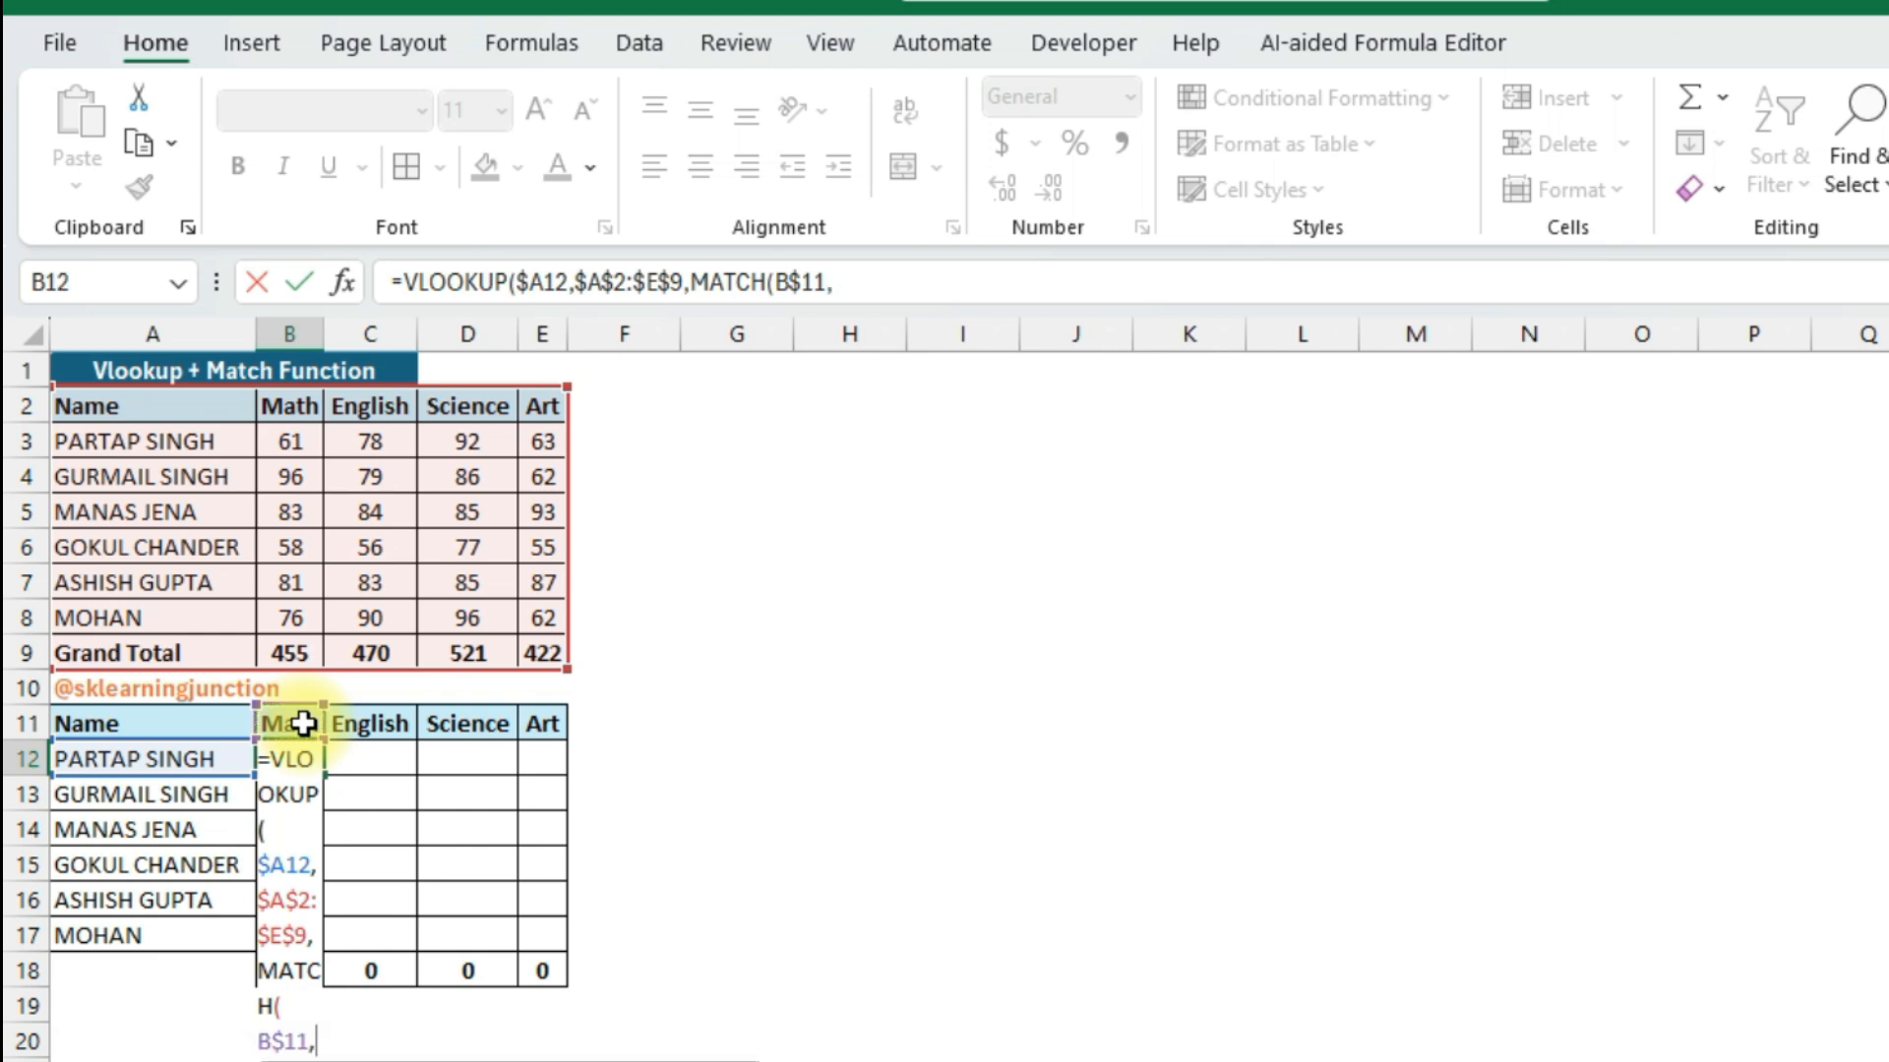
left_click(145, 403)
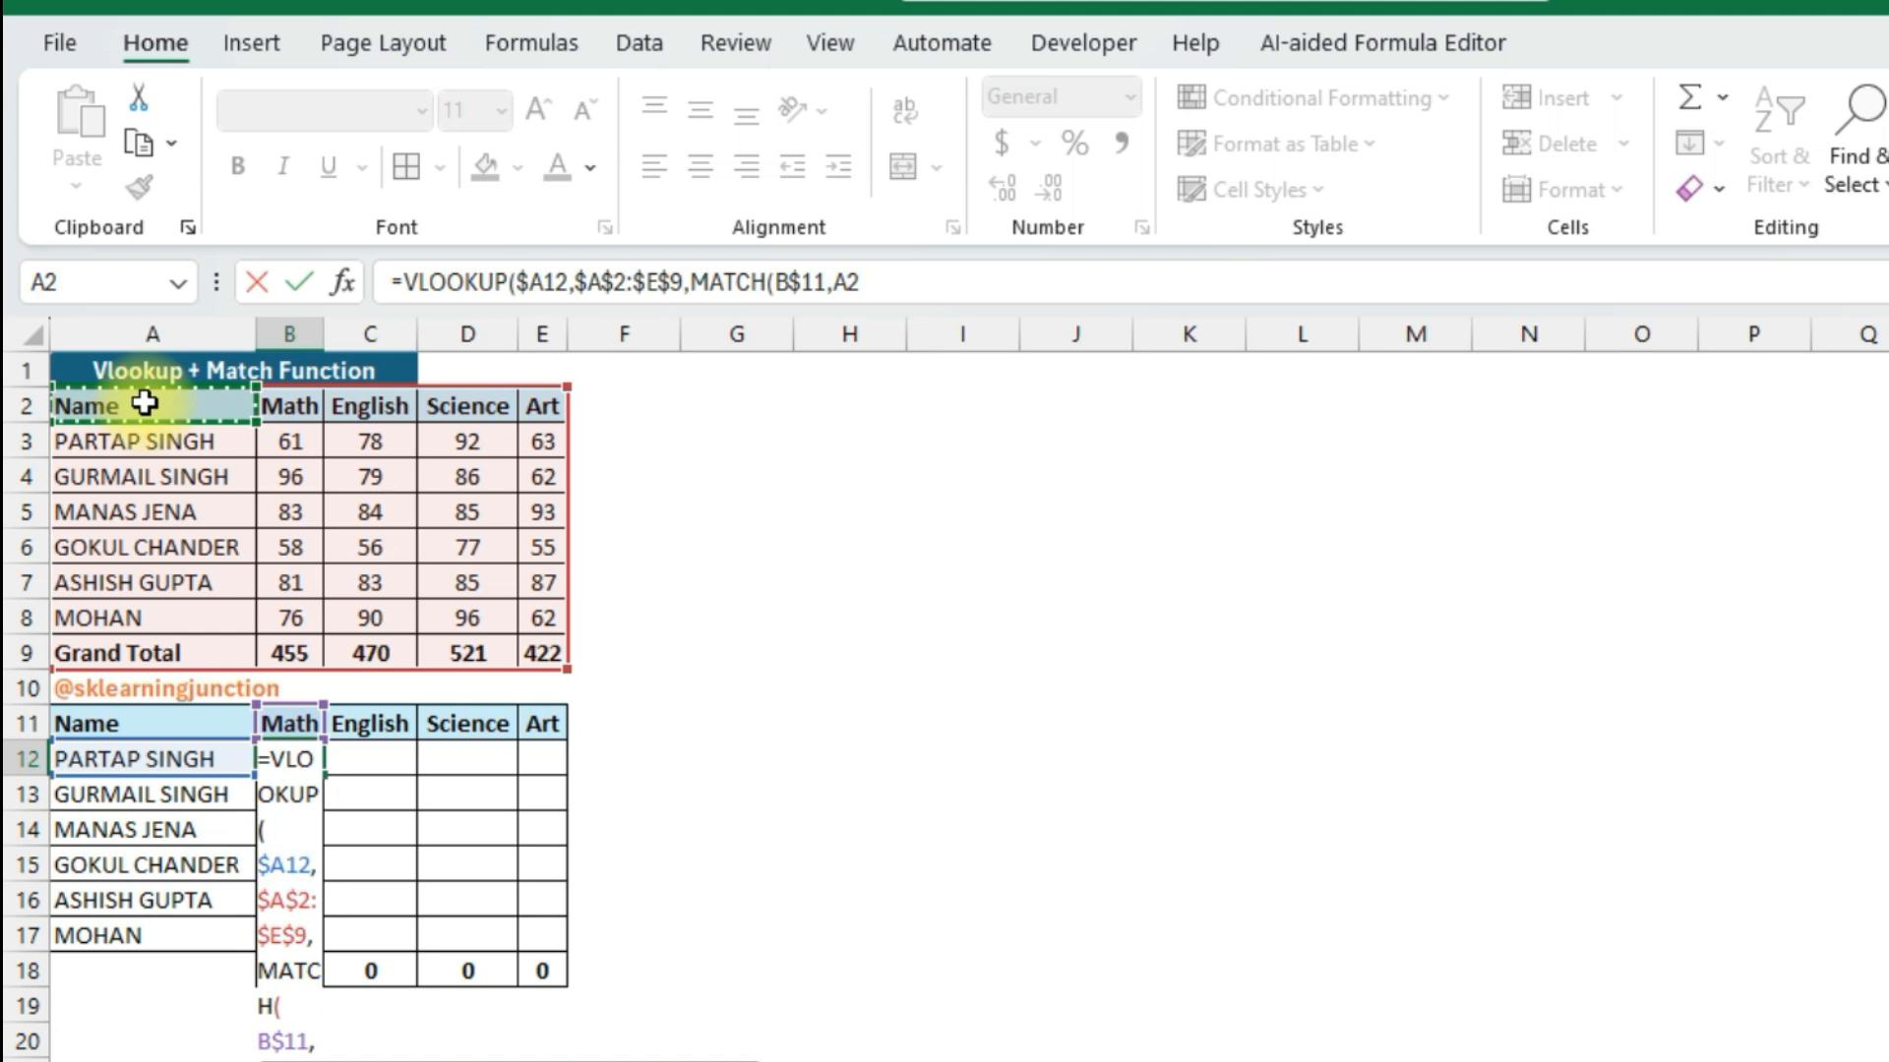
key("ctrl+shift+Right")
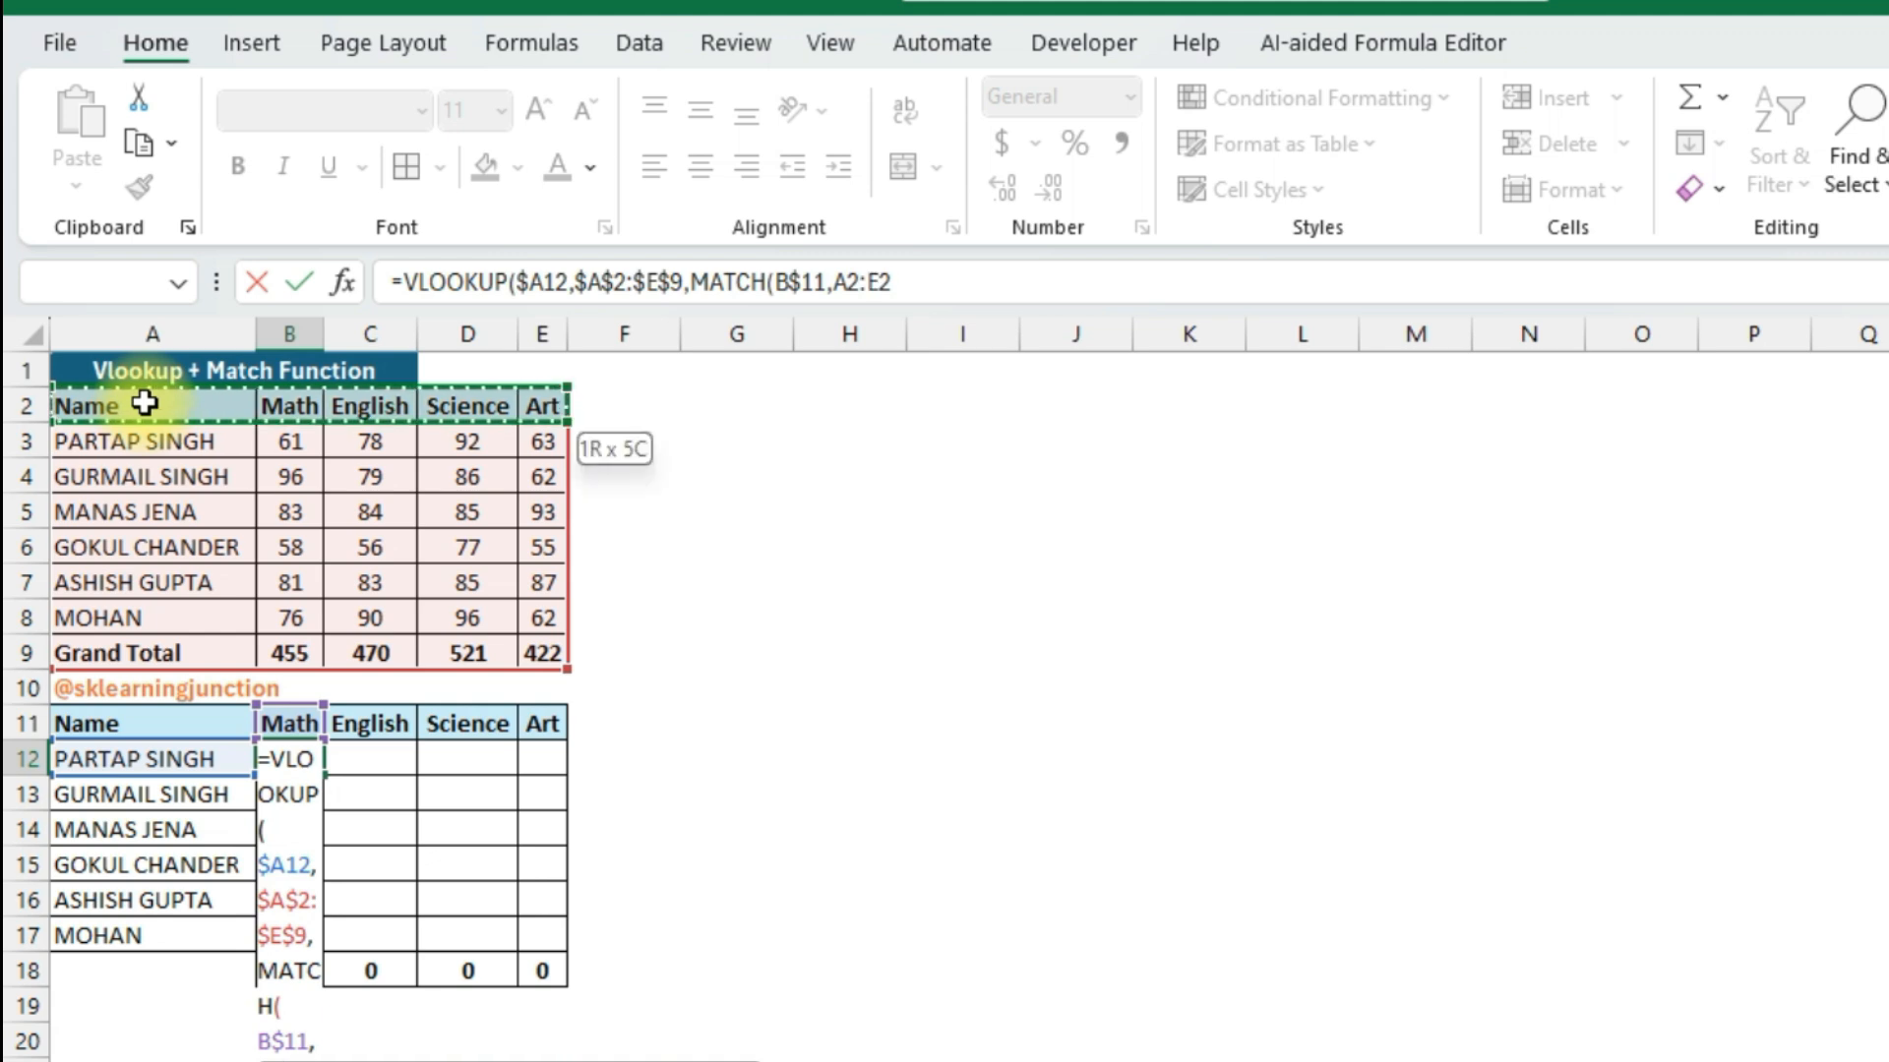
key("F4")
type(",0")
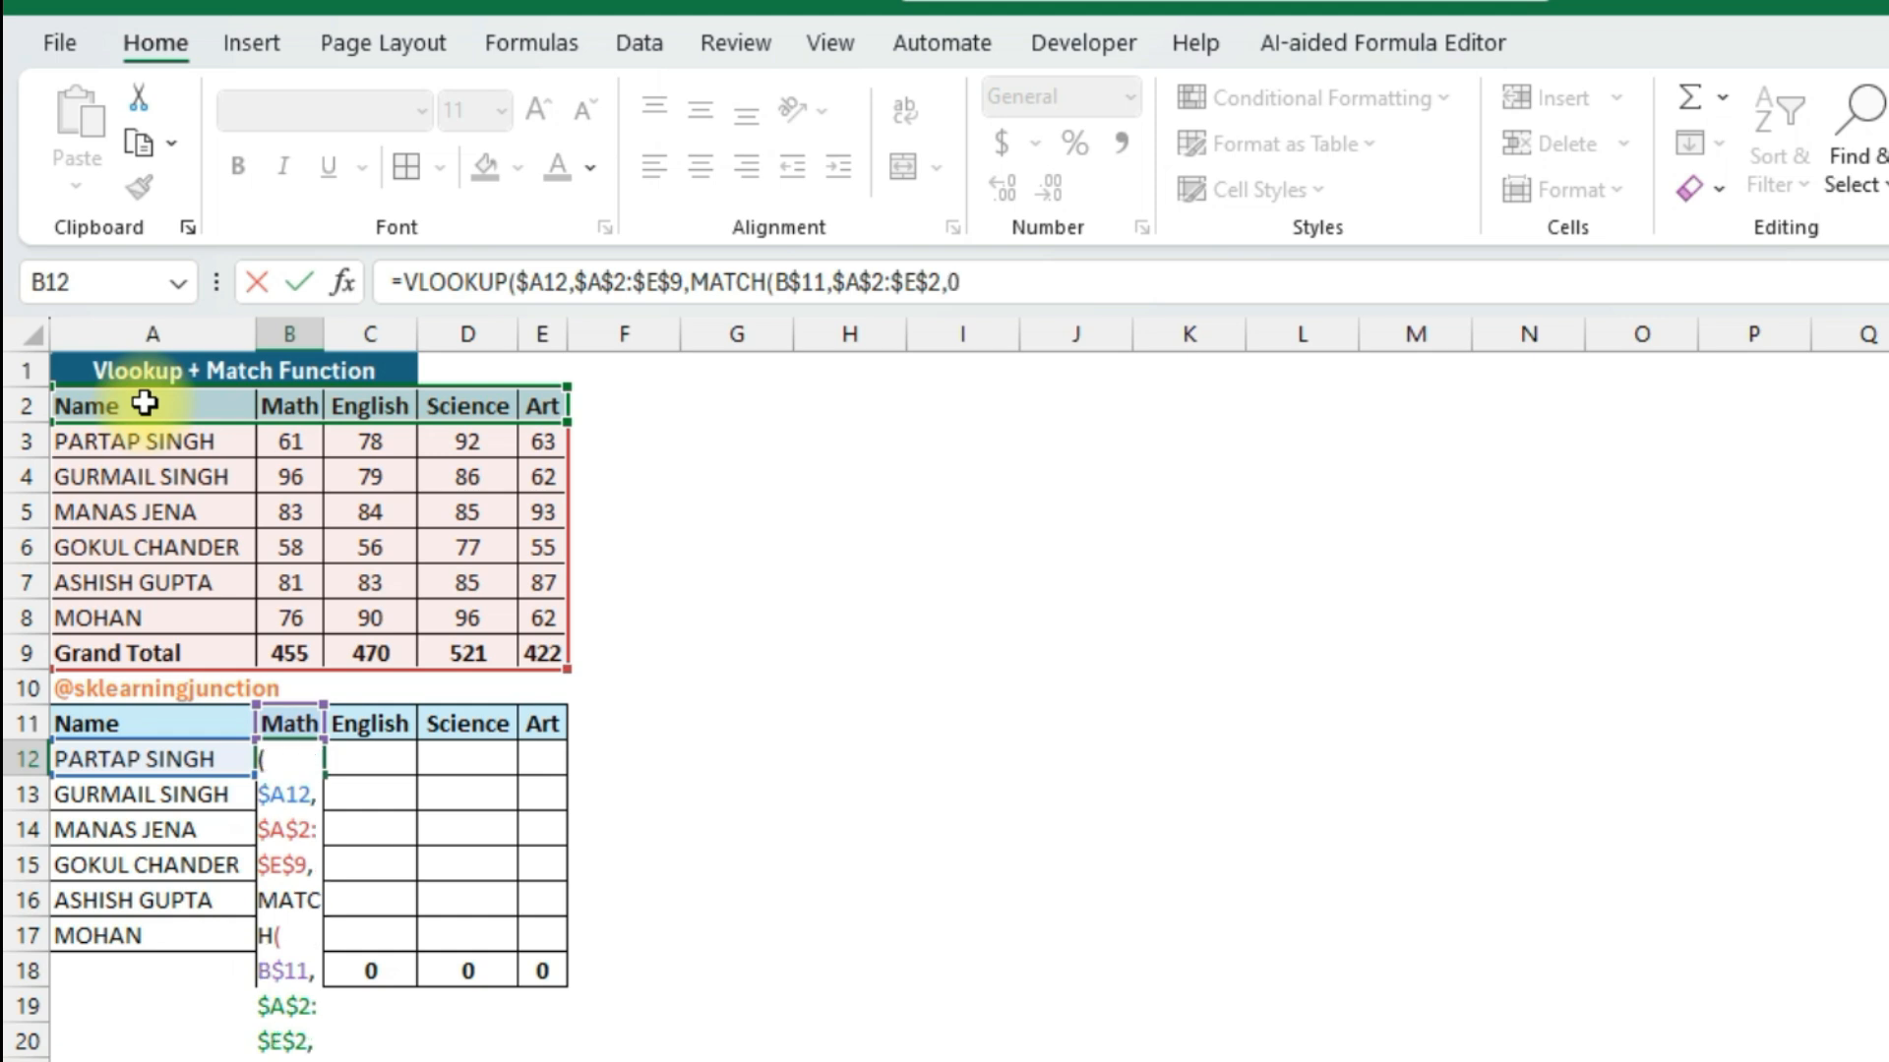
type(")")
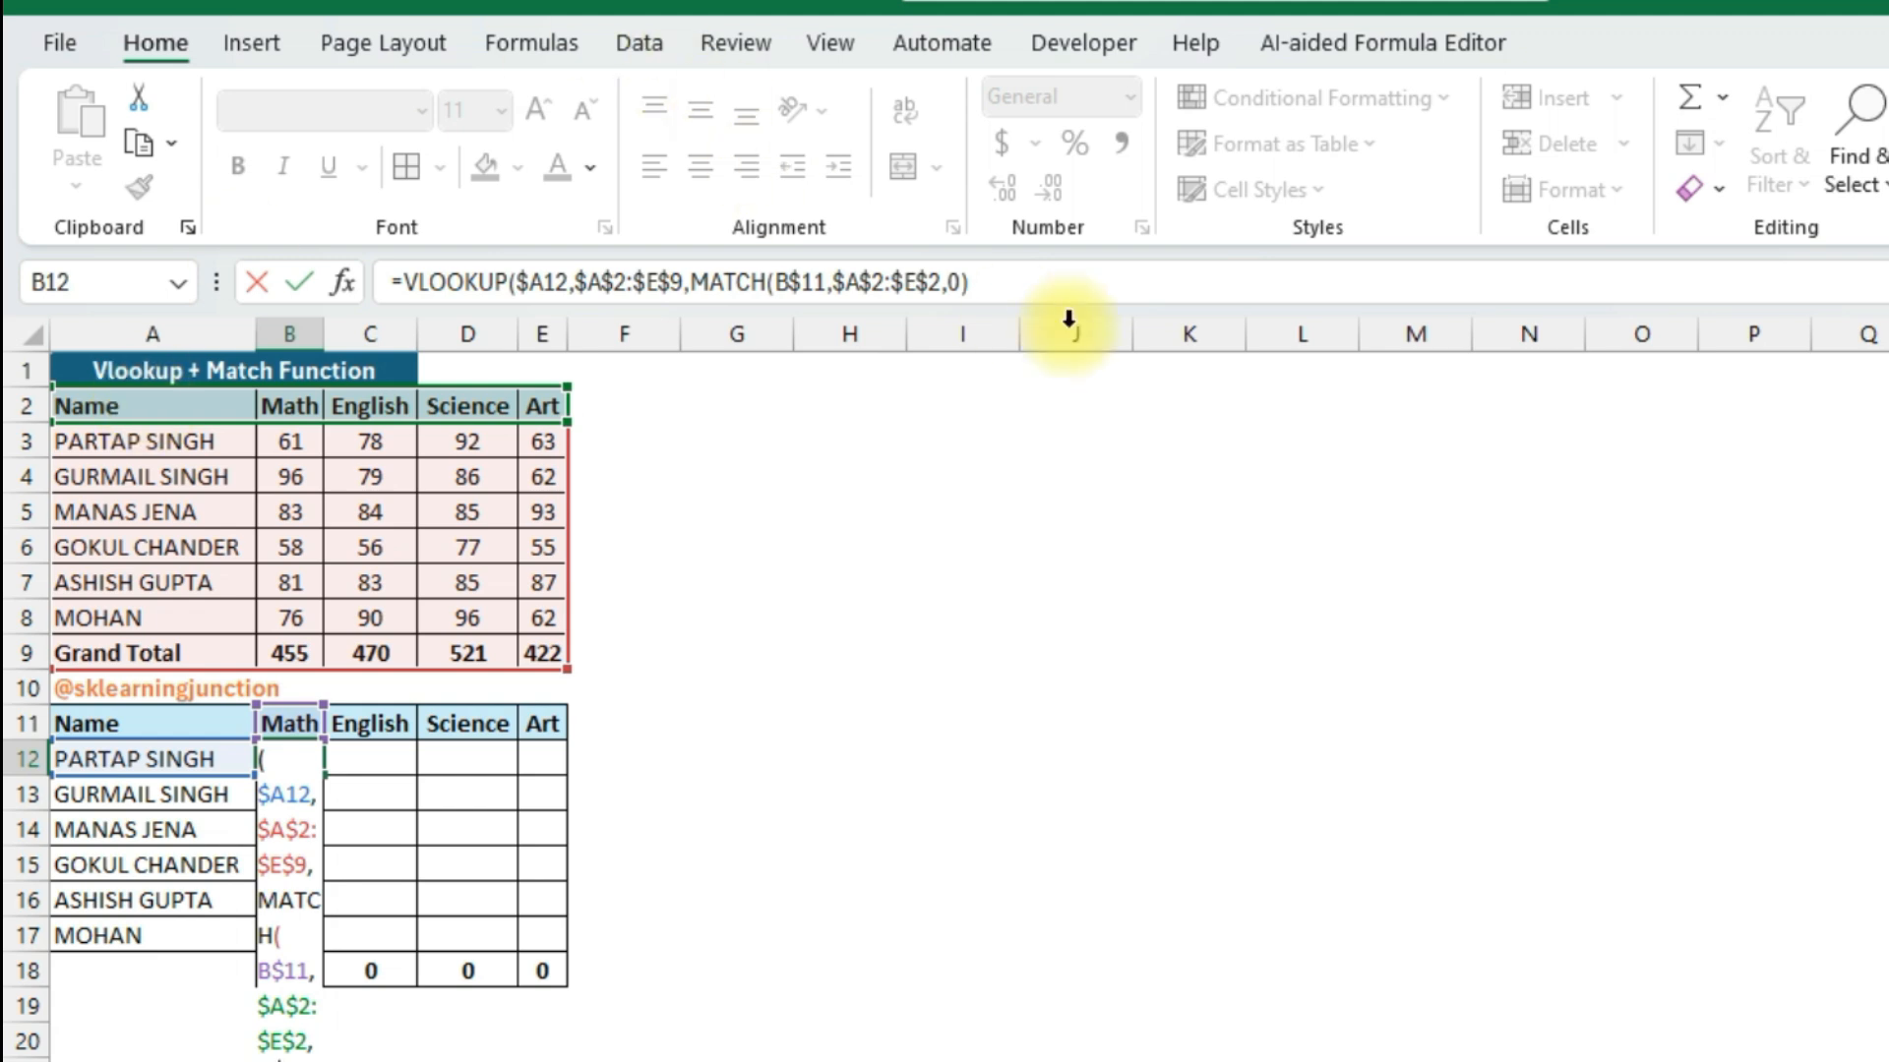
- Finish the VLOOKUP with range lookup 0 for an exact match and enter the formula in B12
left_click(1024, 291)
type(",0")
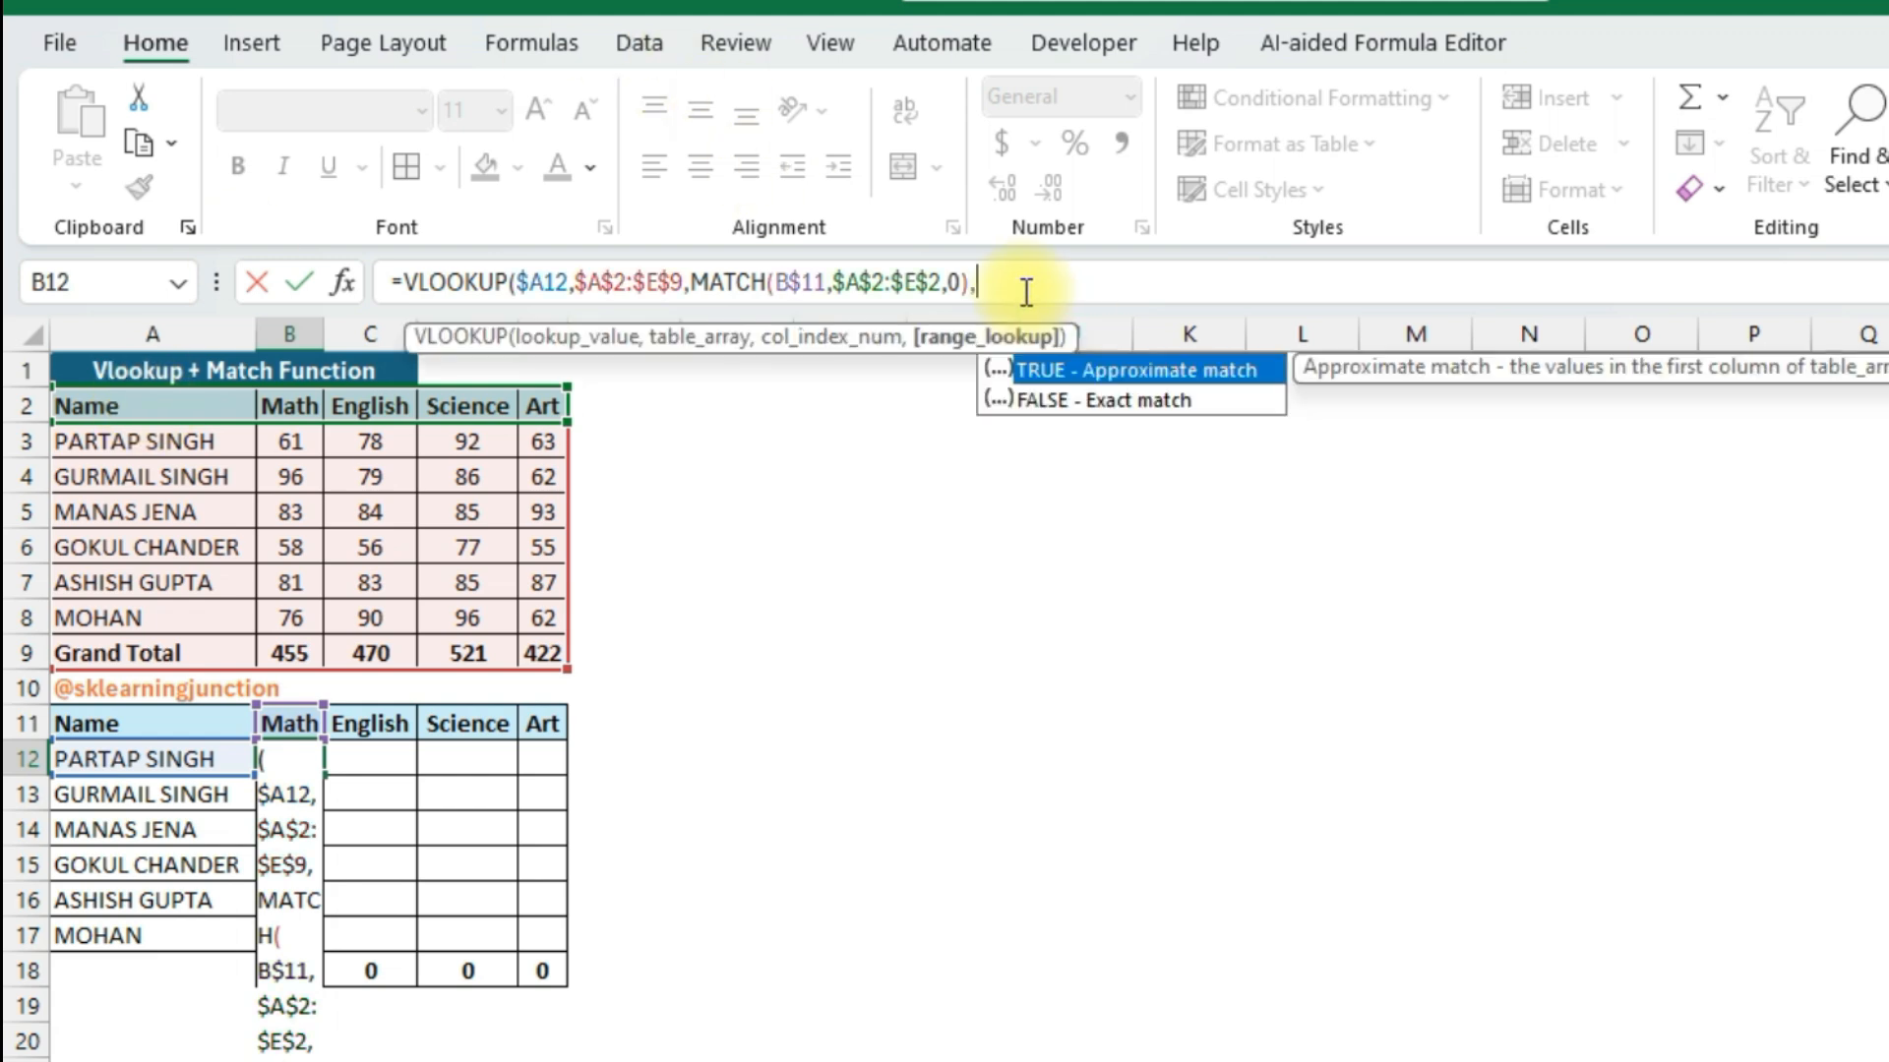
type(")")
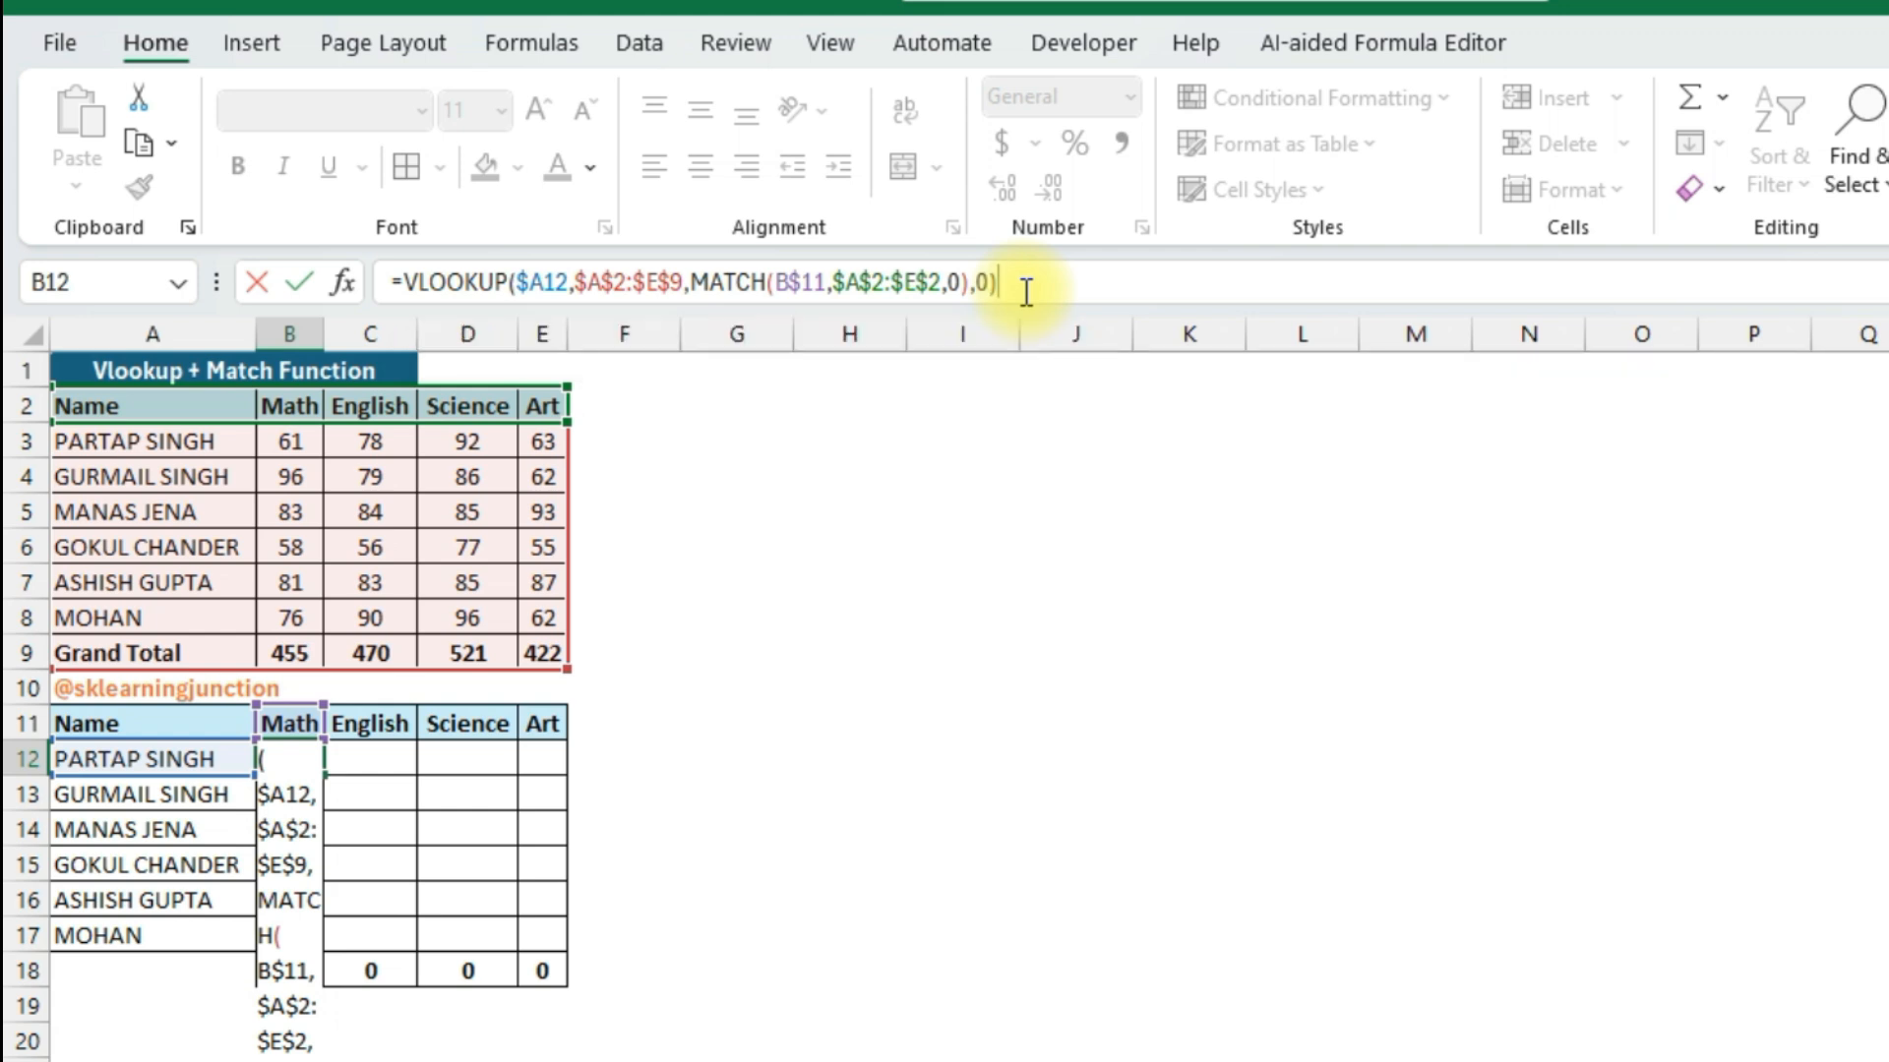
key("Return")
key("Up")
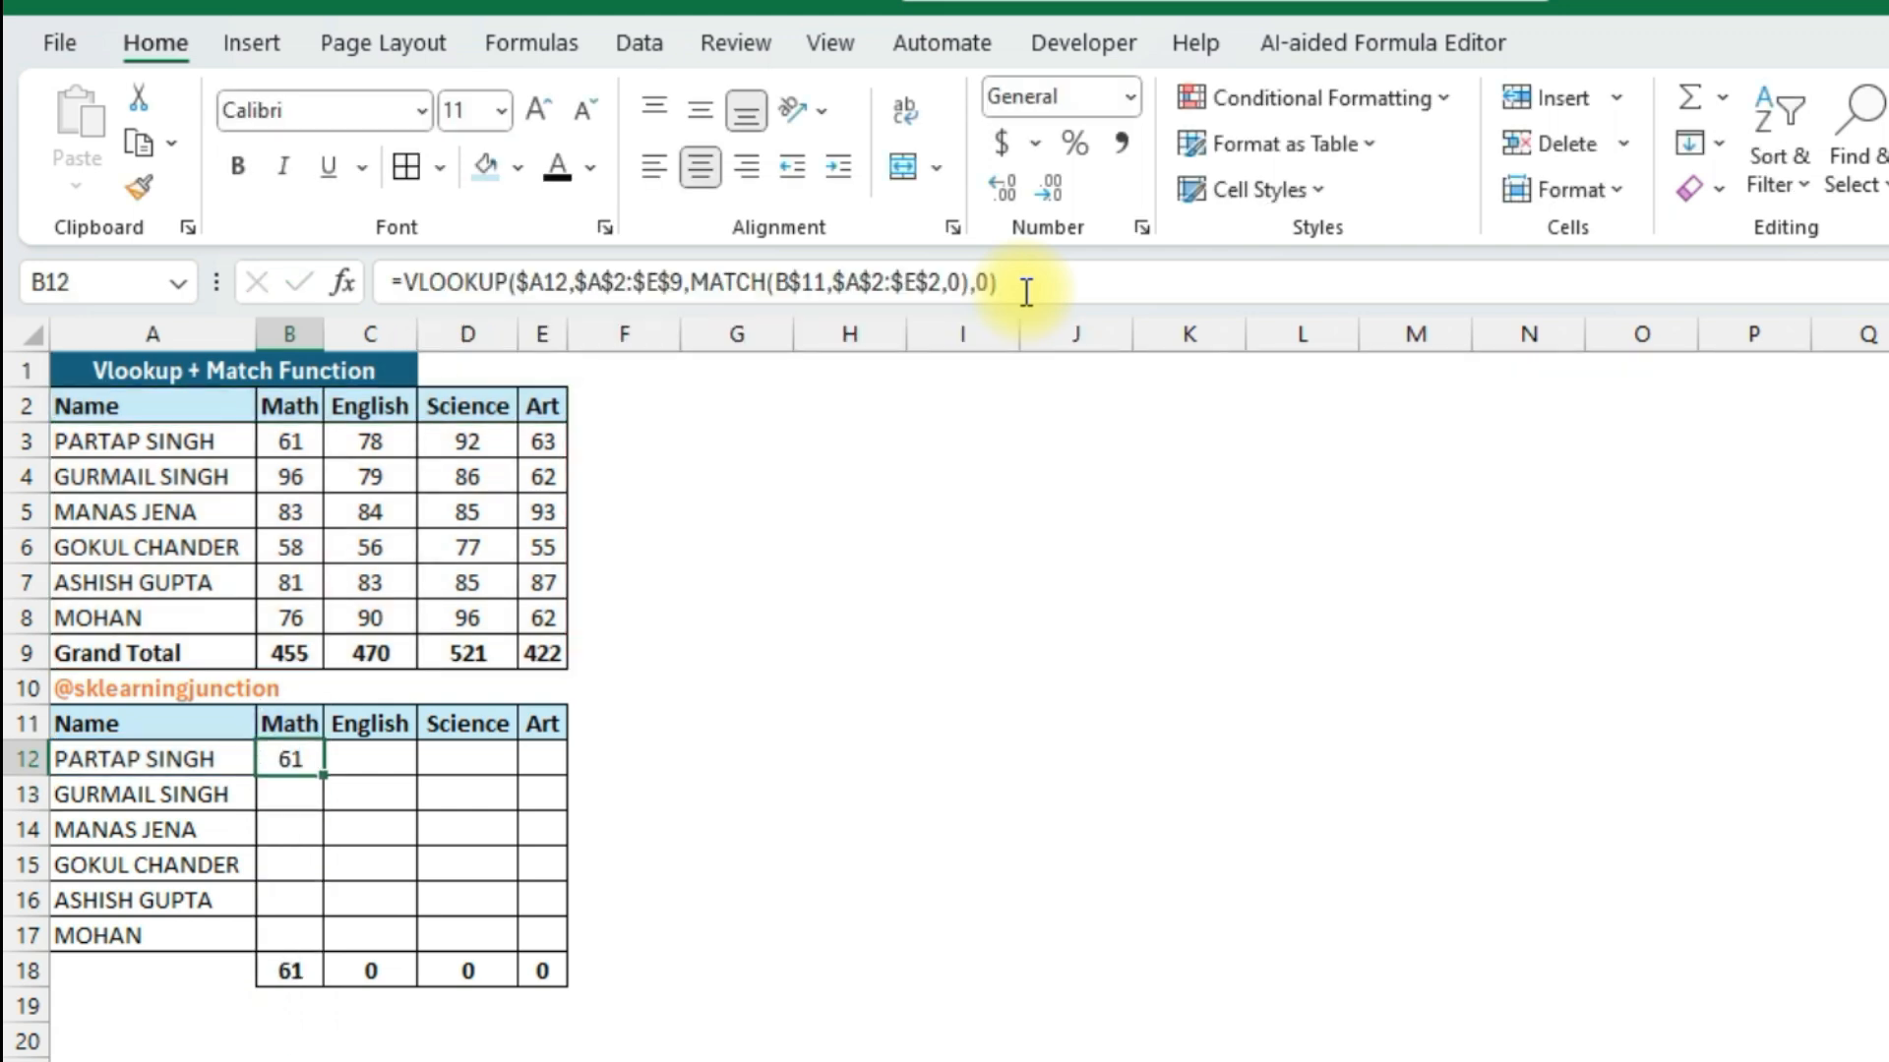
- Fill the B12 formula across to E12 and down through row 17
key("shift+Right")
key("shift+Right")
key("shift+Right")
key("ctrl+r")
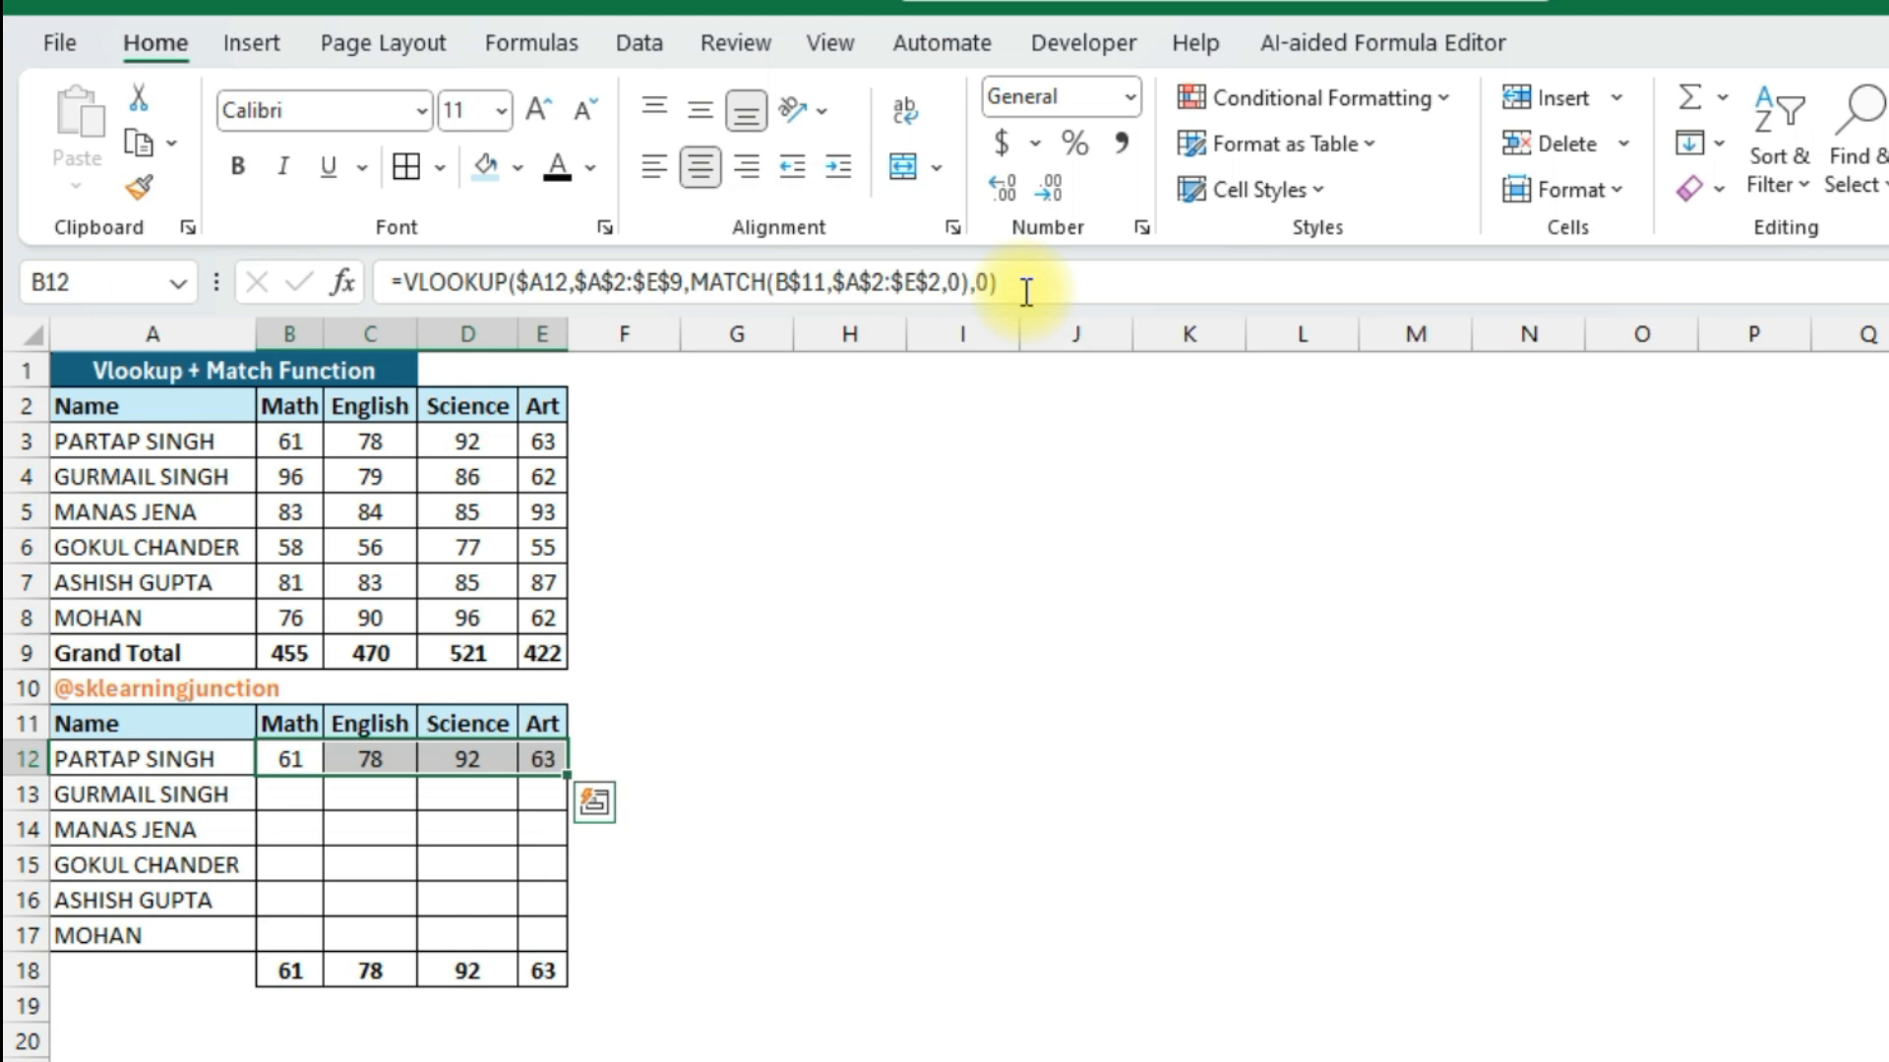
key("ctrl+shift+Down")
key("shift+Up")
key("ctrl+d")
key("Down")
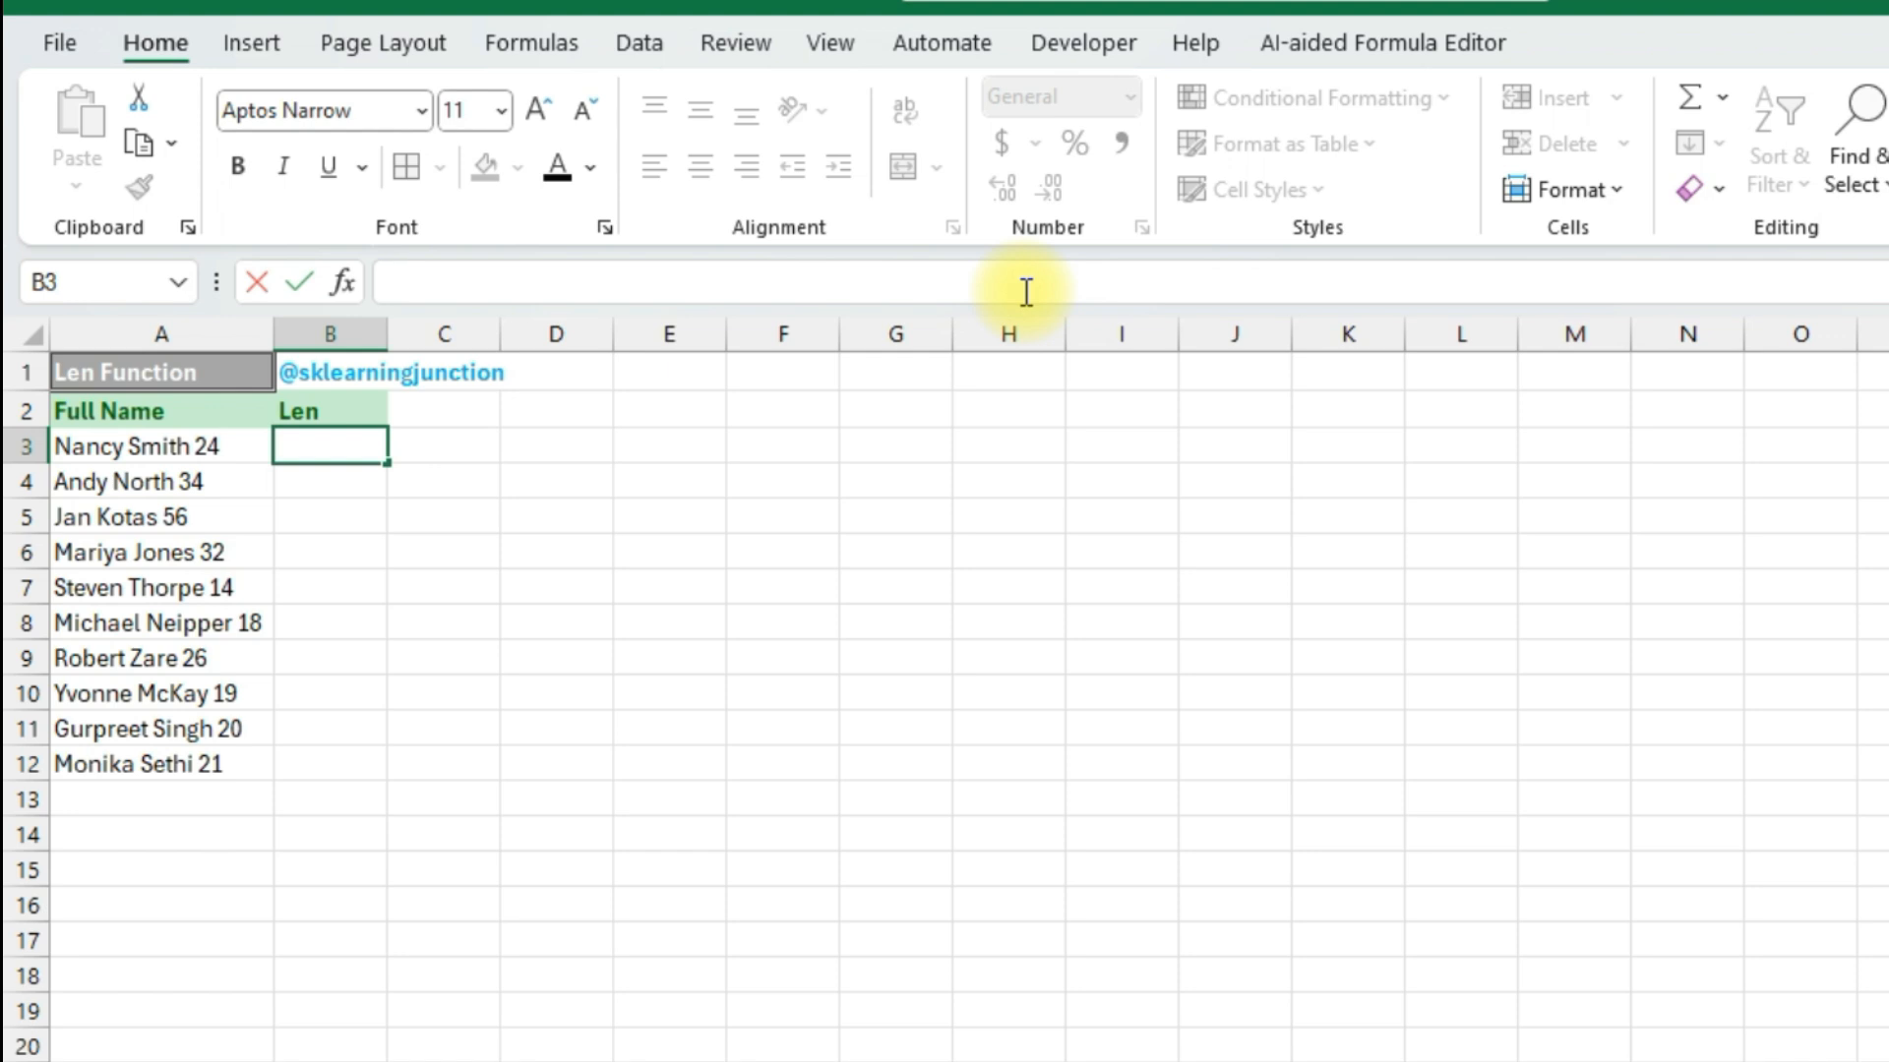
- On the Len Function sheet, enter =LEN(A3) in B3 and fill it down to B12
key("Escape")
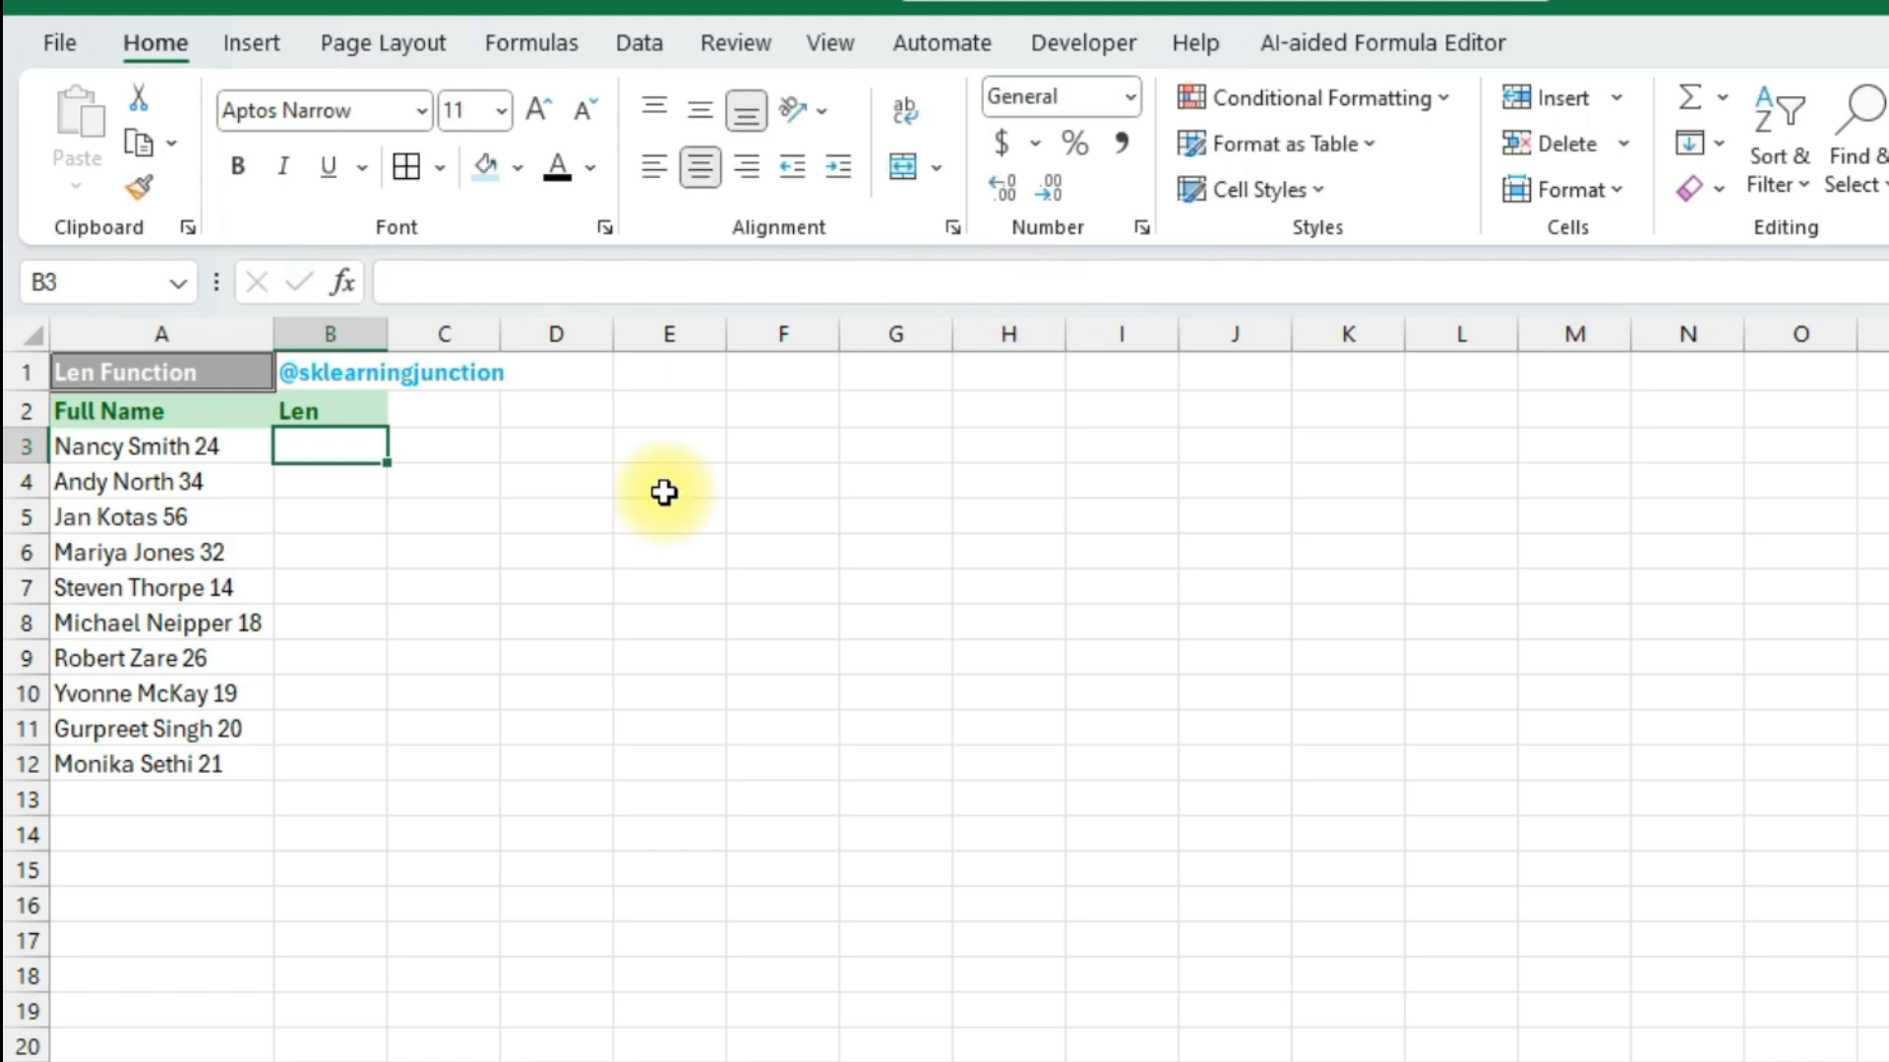
type("=len")
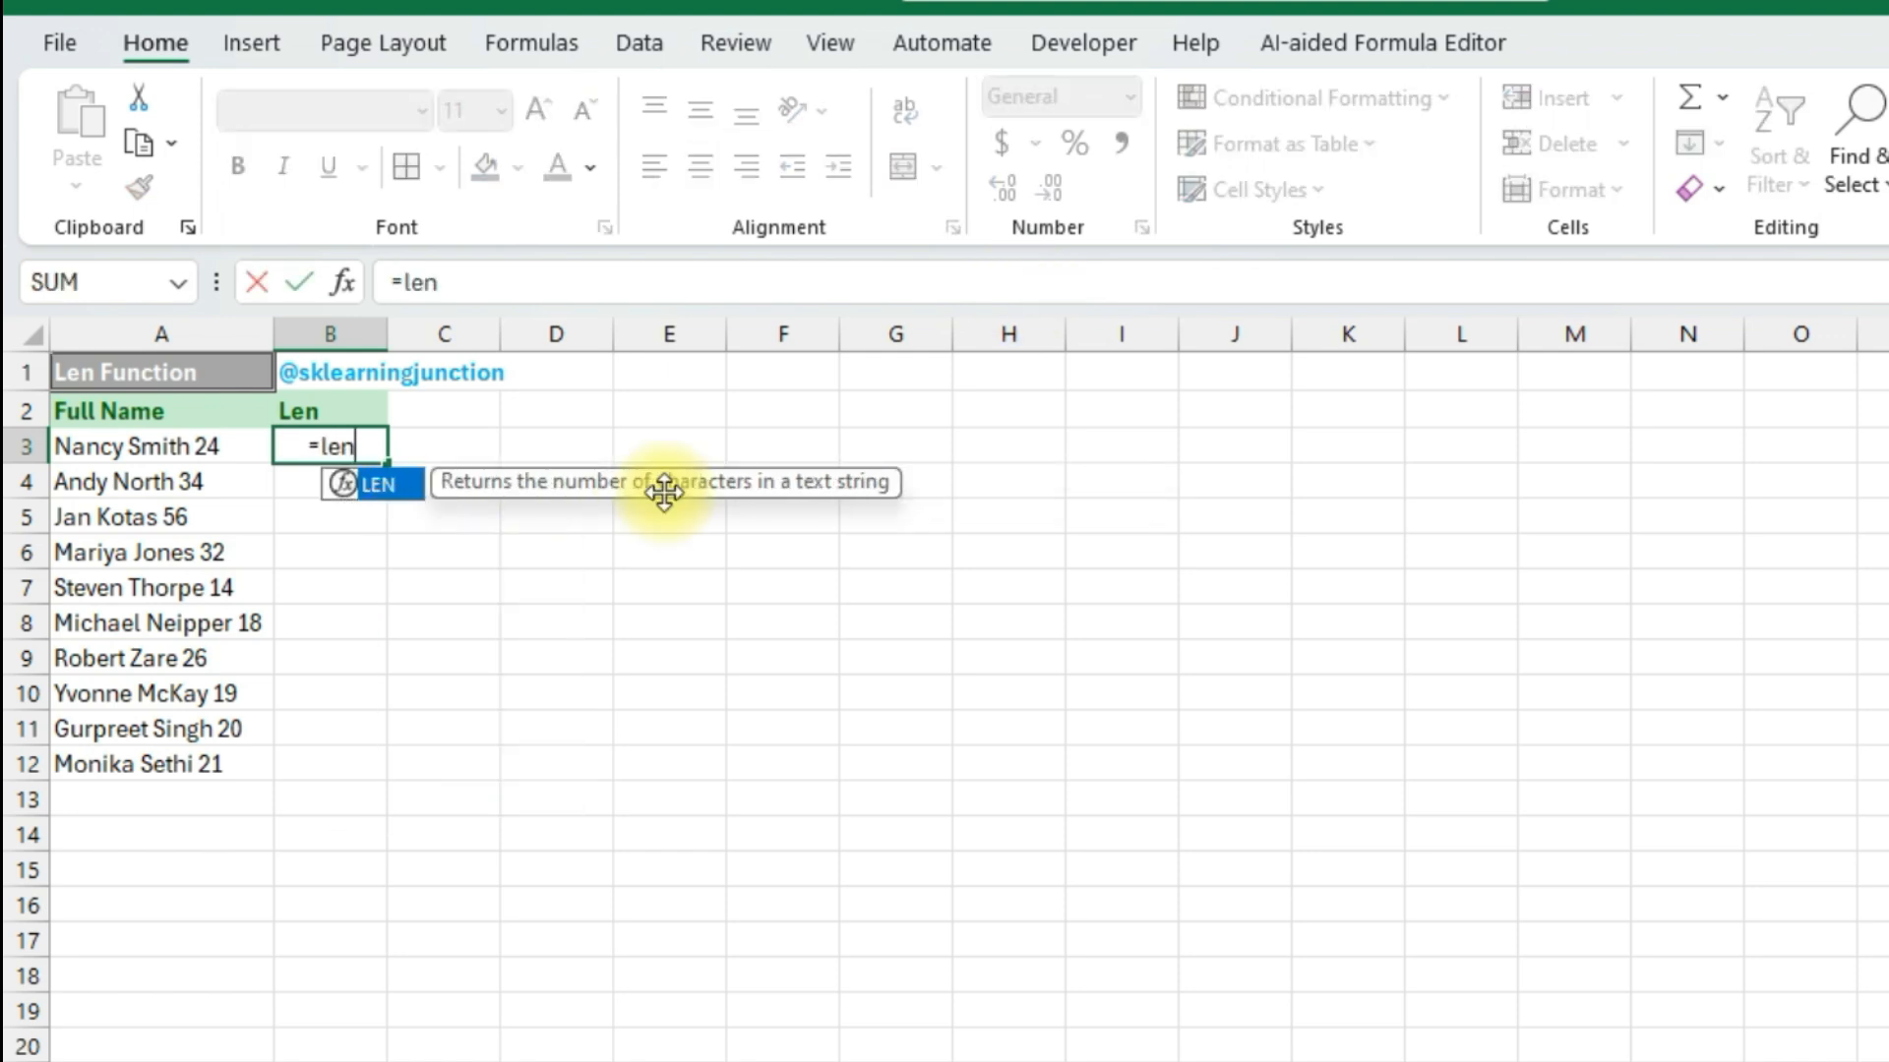
key("Tab")
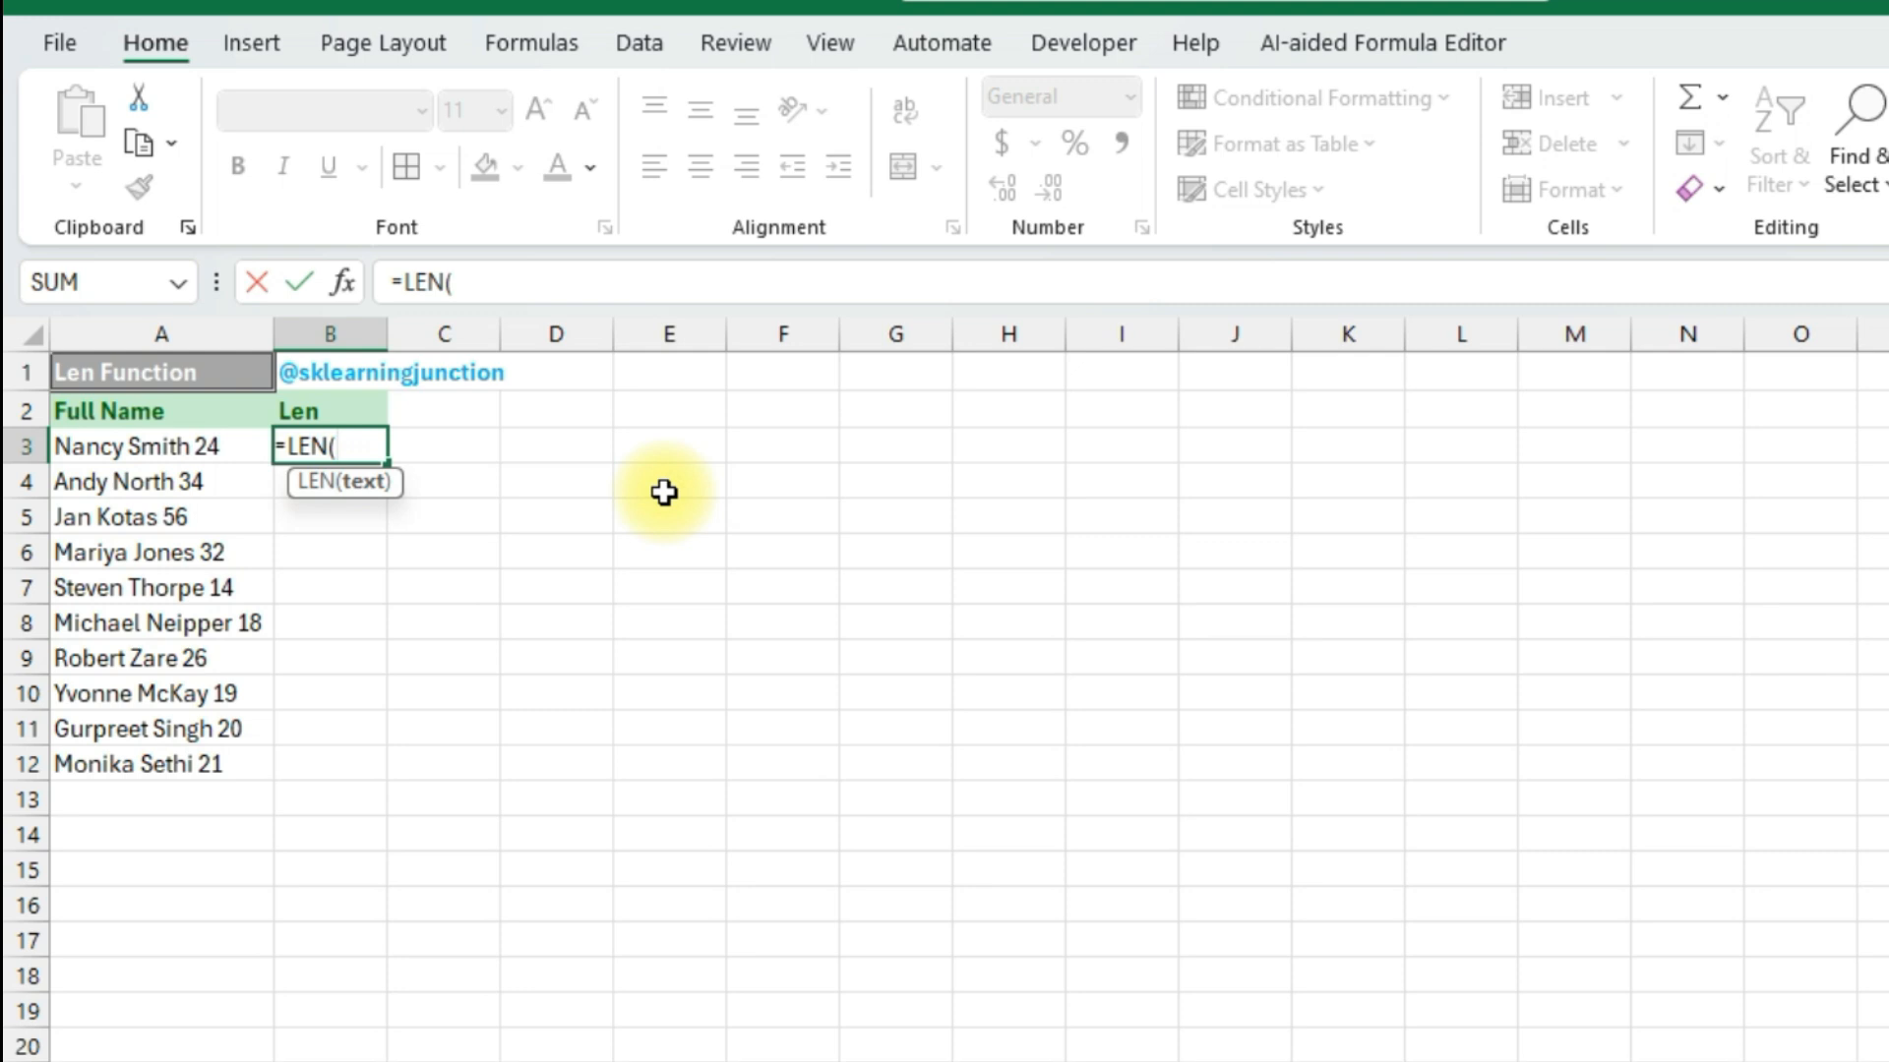
left_click(205, 446)
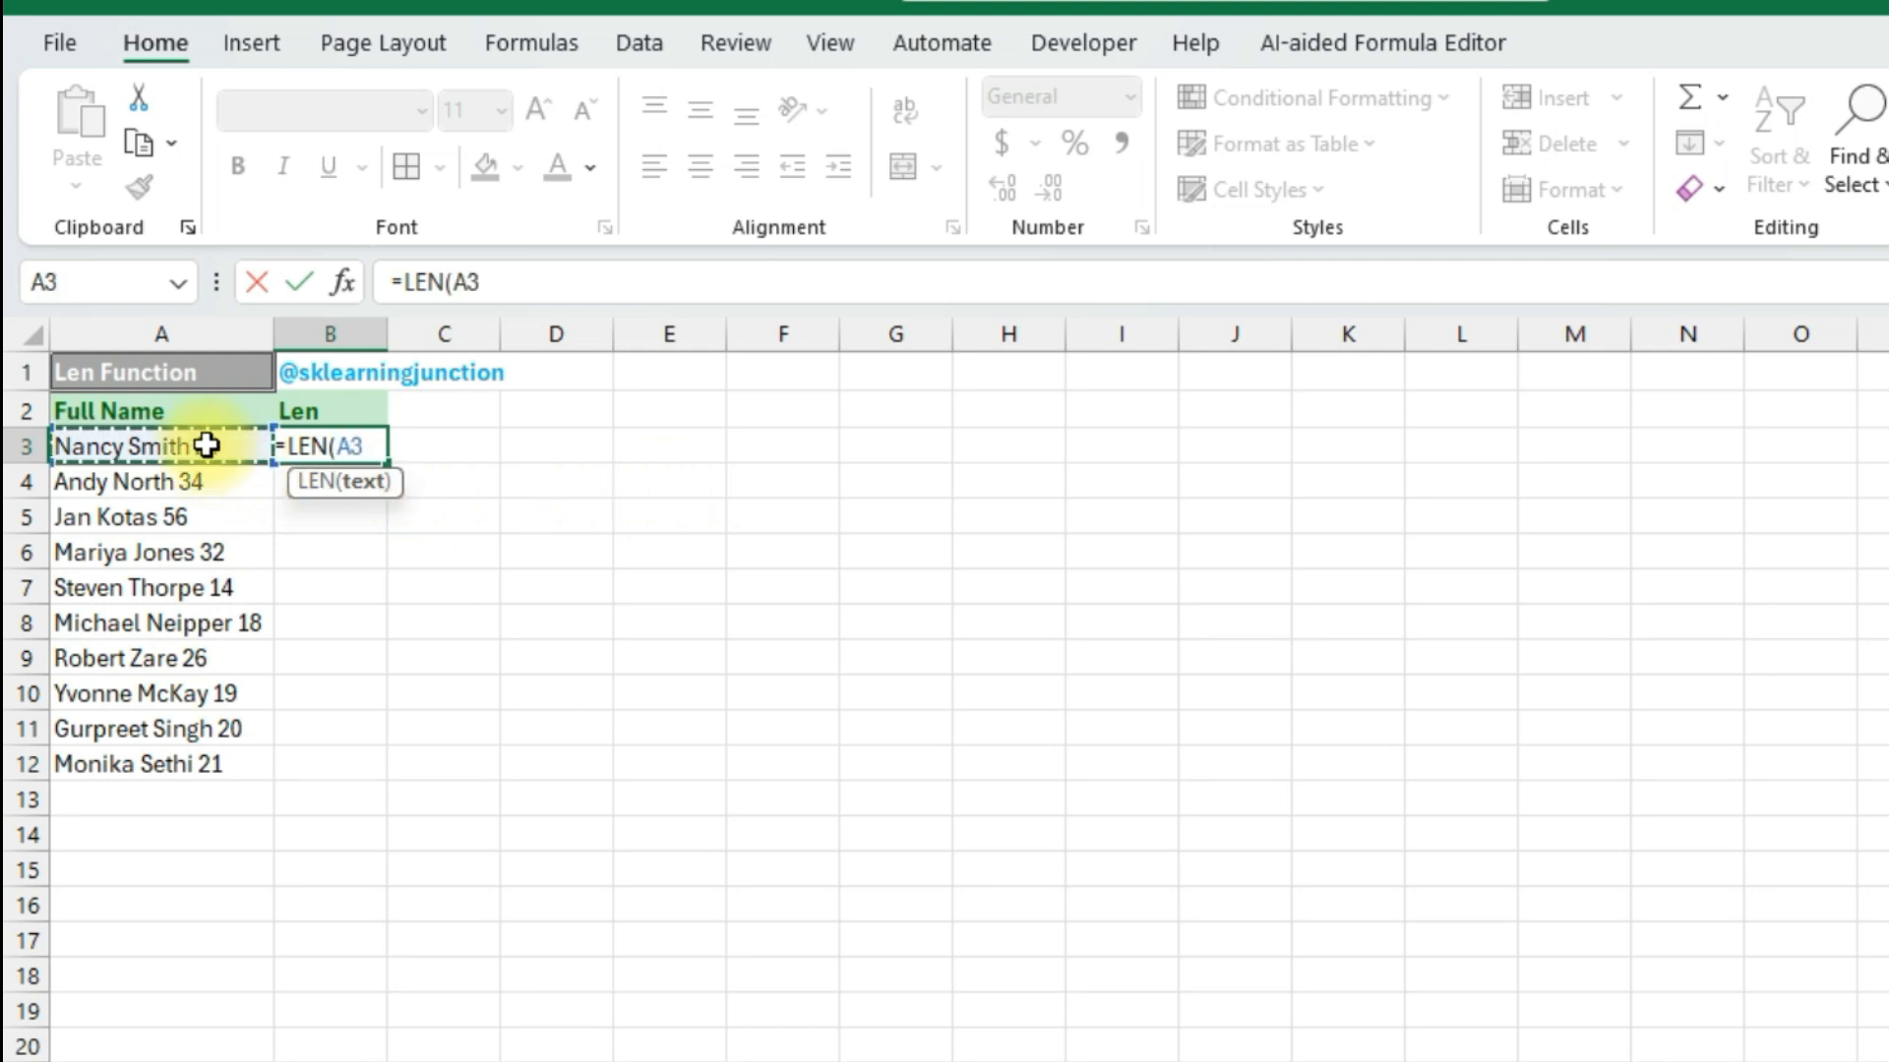
type(")")
key("ctrl+Return")
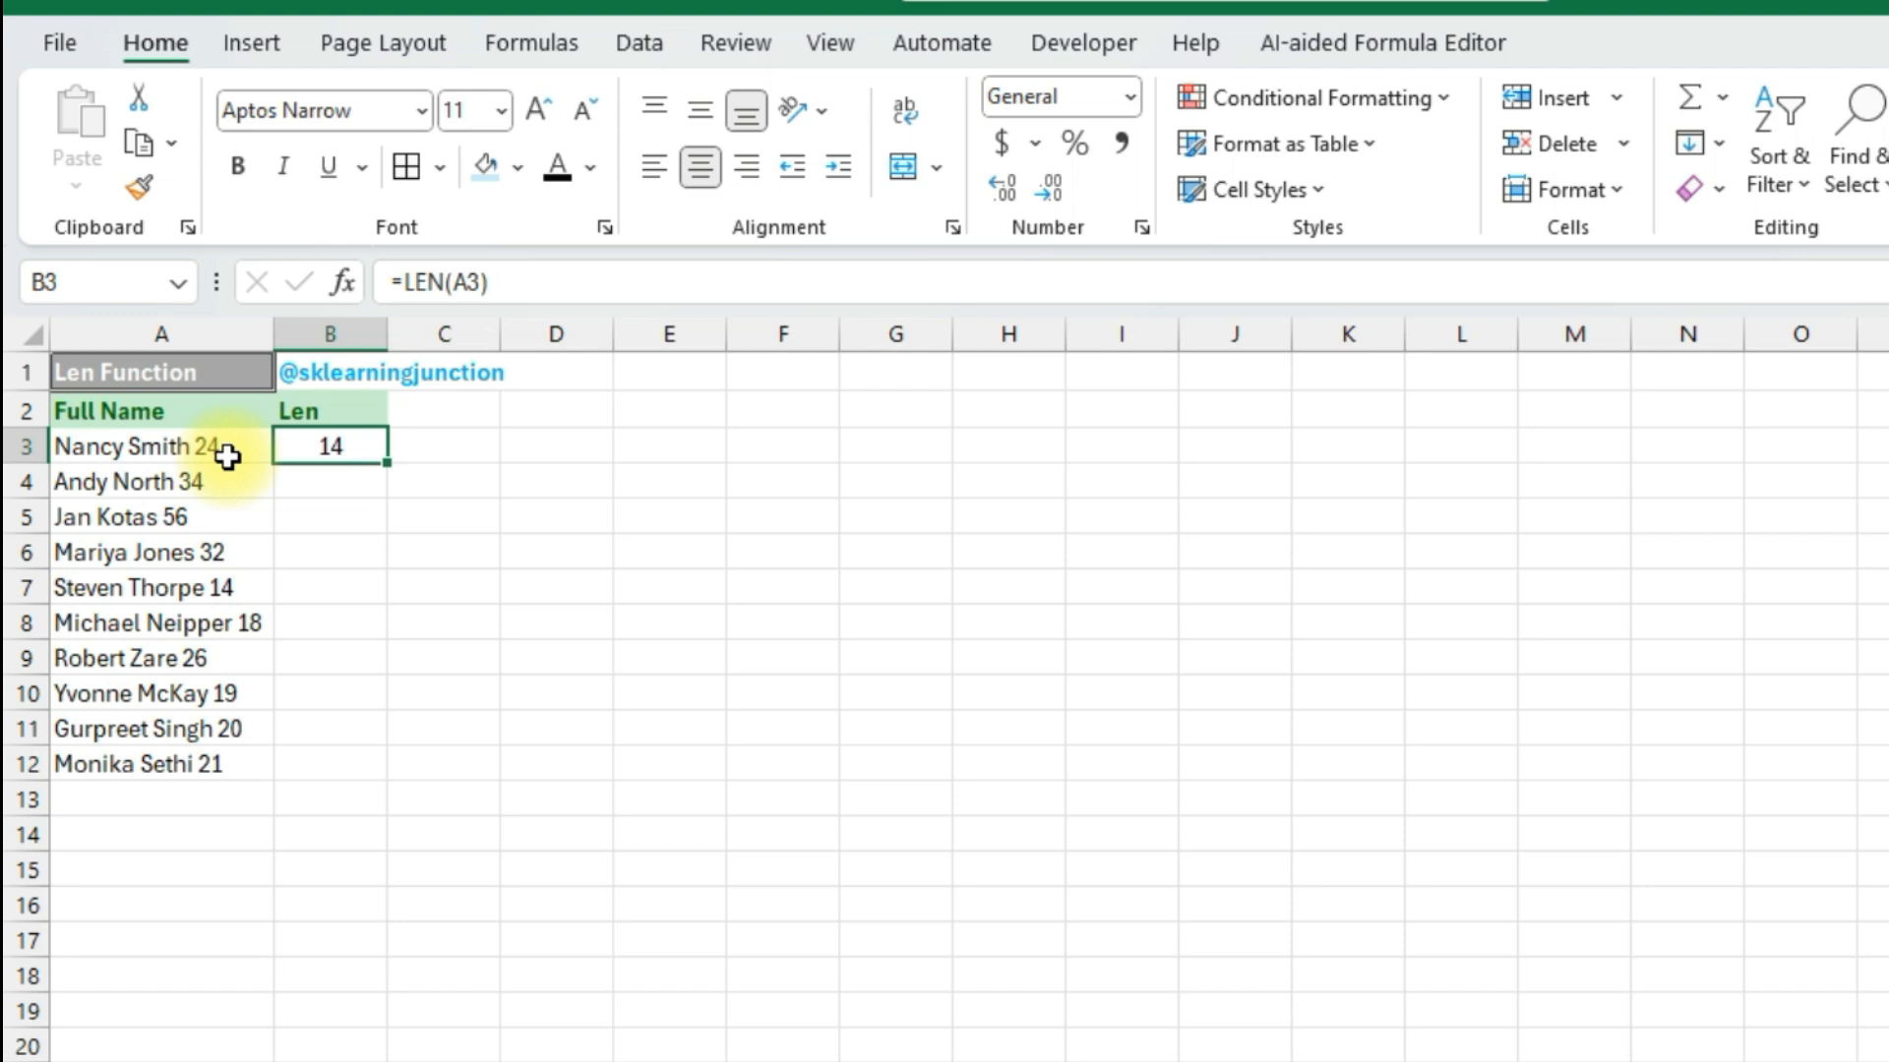
double_click(390, 468)
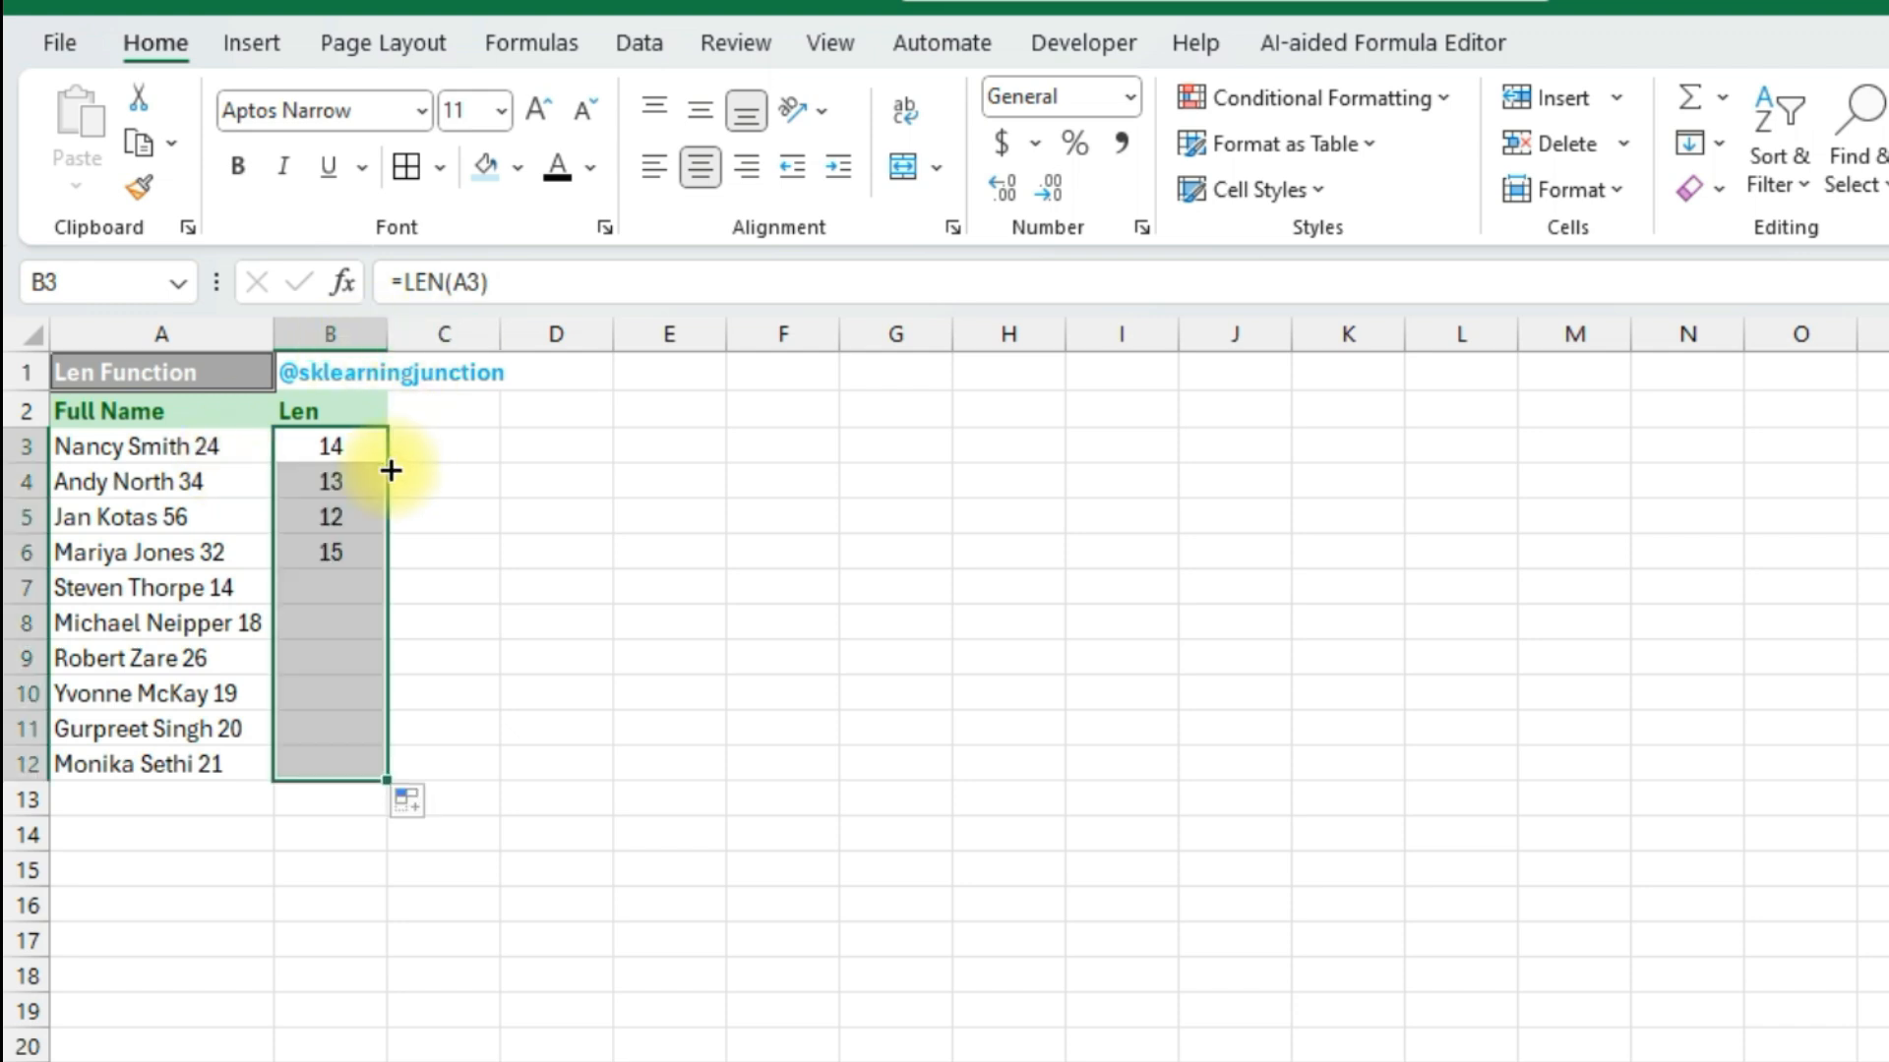
- Check the LEN results in column B against the full names, from B4 down to B12
left_click(323, 477)
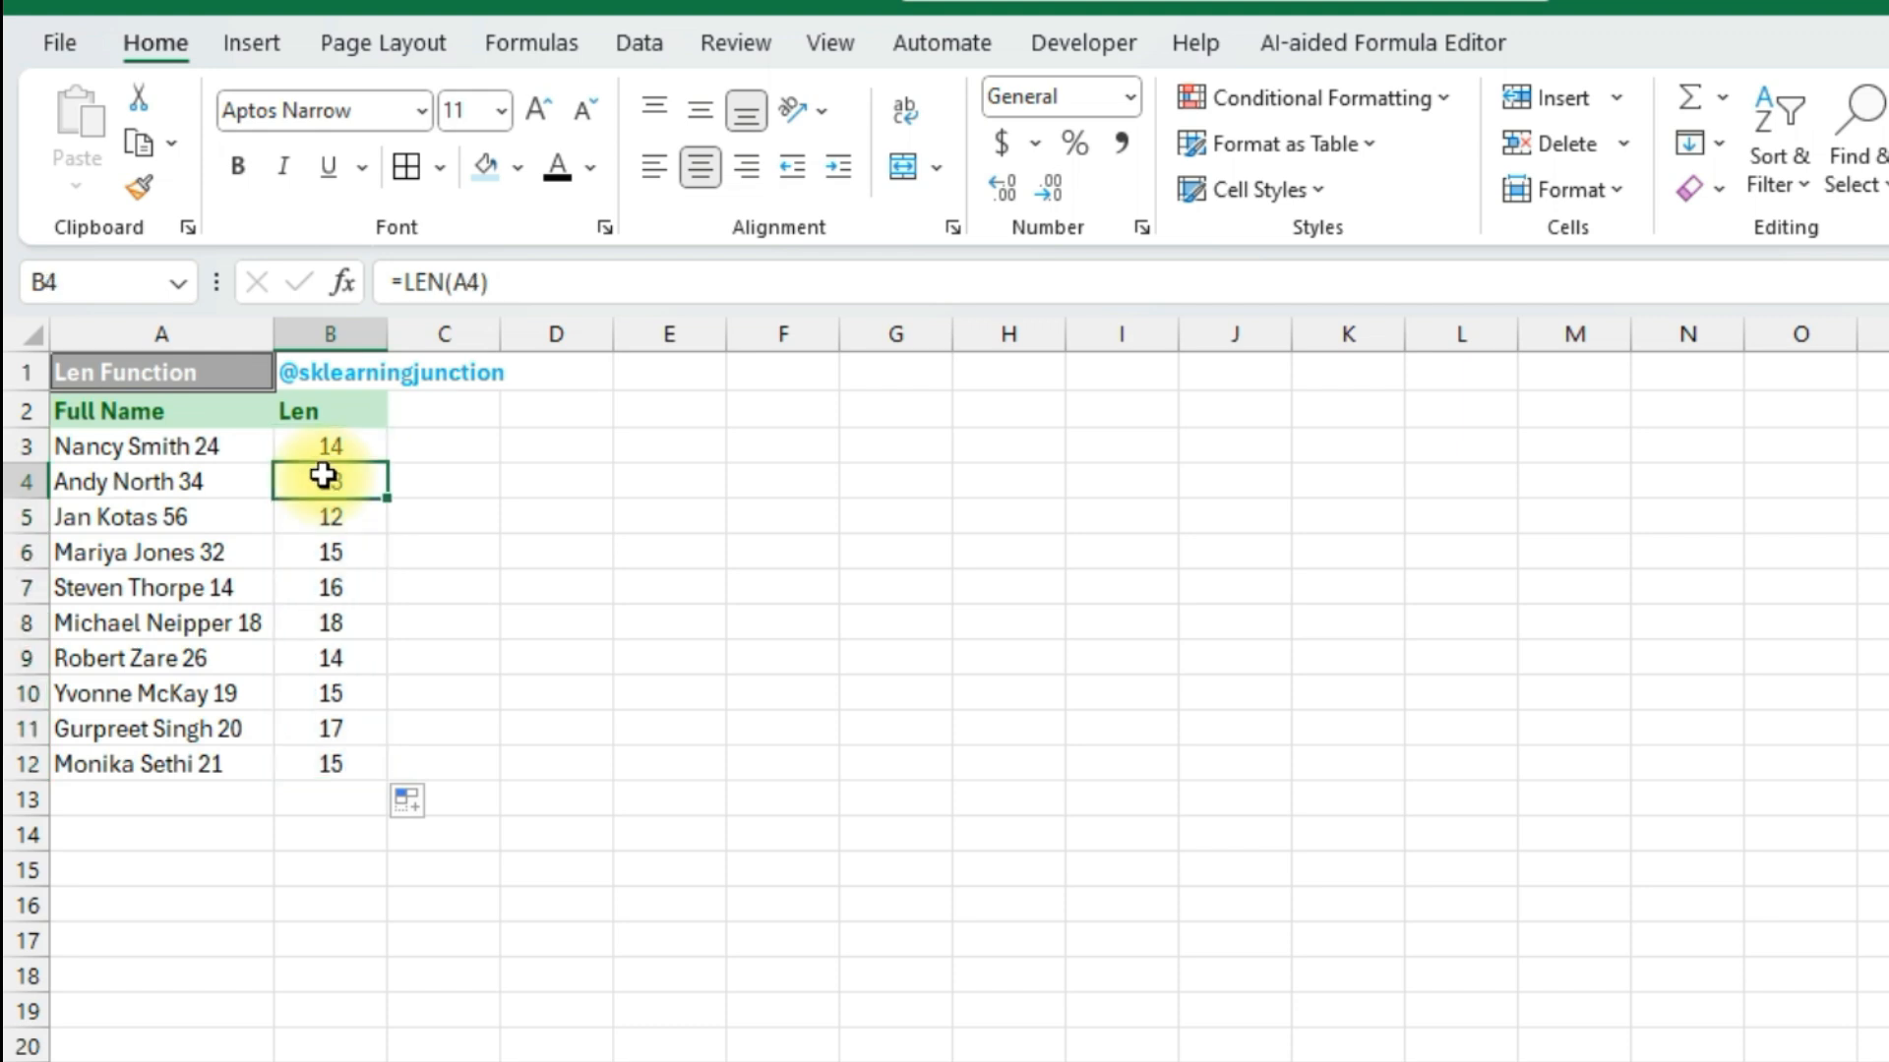
key("Down")
key("Down")
key("Down")
key("Down")
key("Down")
key("Down")
key("Down")
key("Down")
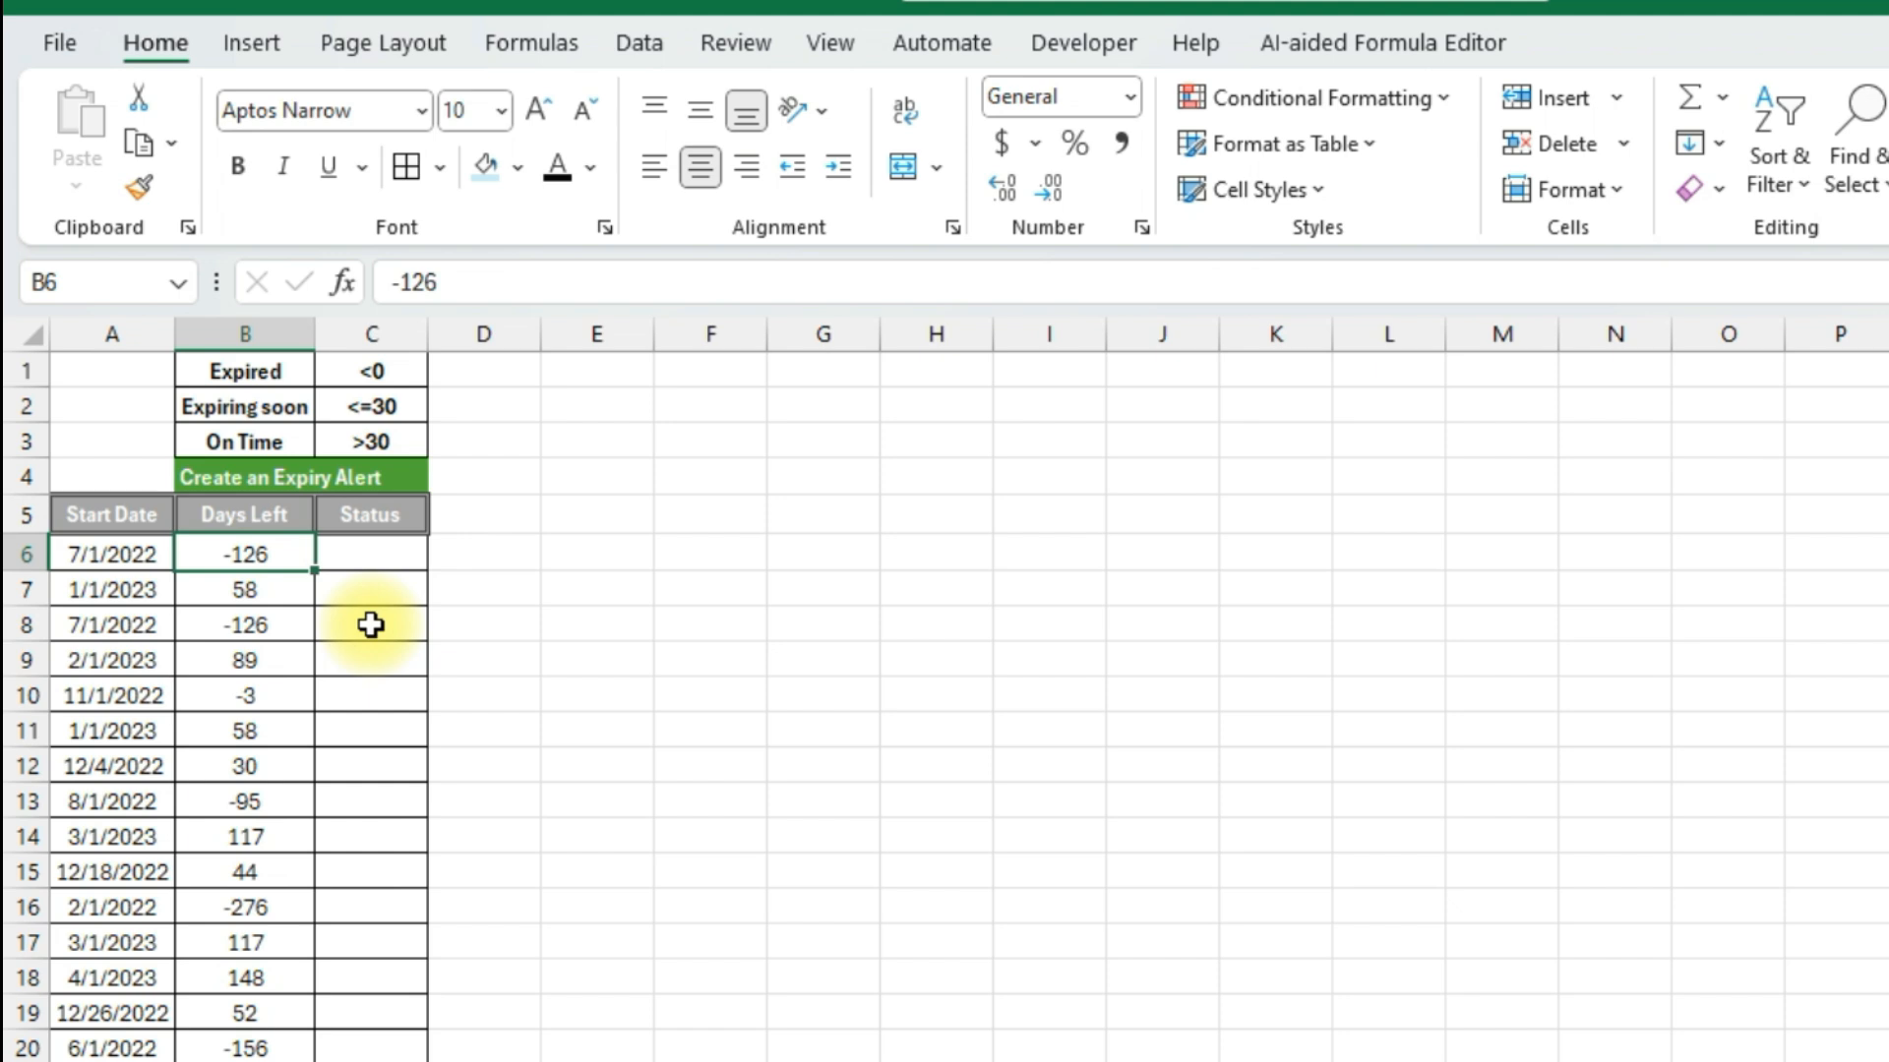
- Examine the first Start Date and Days Left entries and the Expired, Expiring soon and On Time criteria in B1:C3
key("Left")
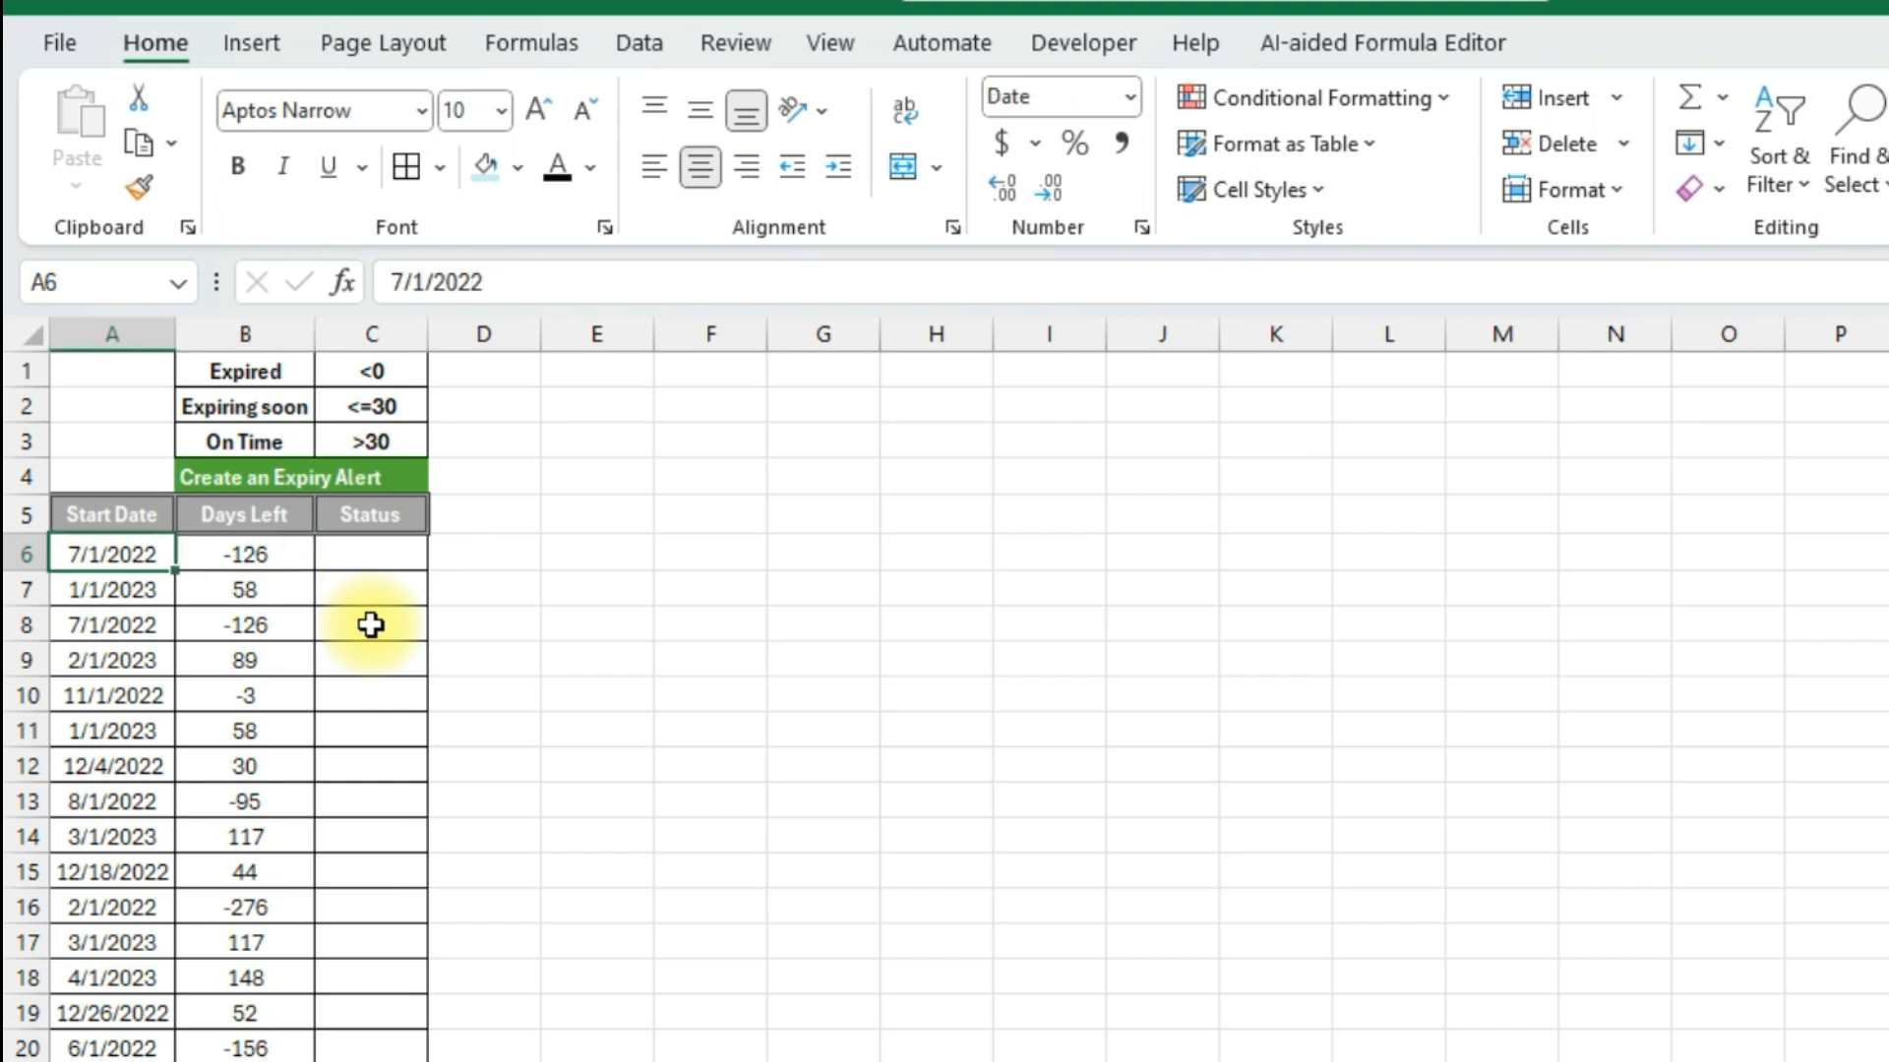
key("Right")
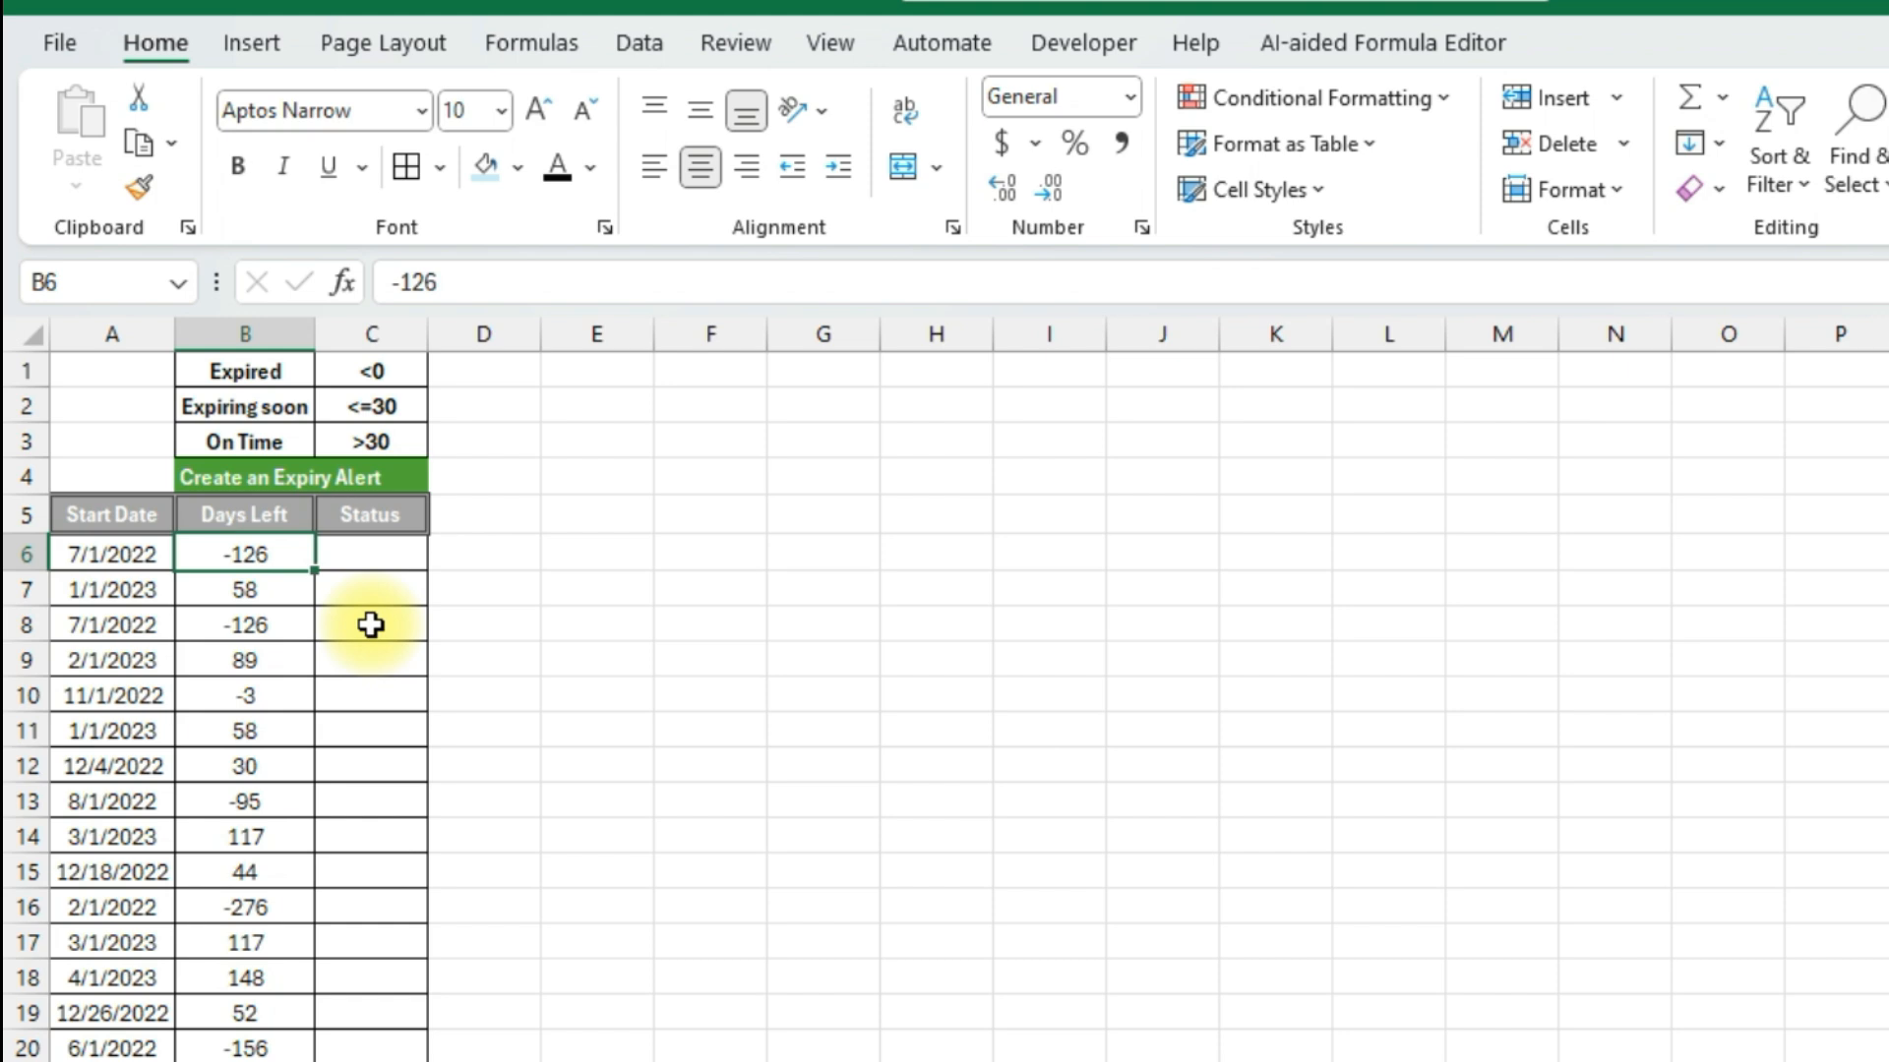
key("Right")
key("Up")
key("Up")
key("Up")
key("Up")
key("Up")
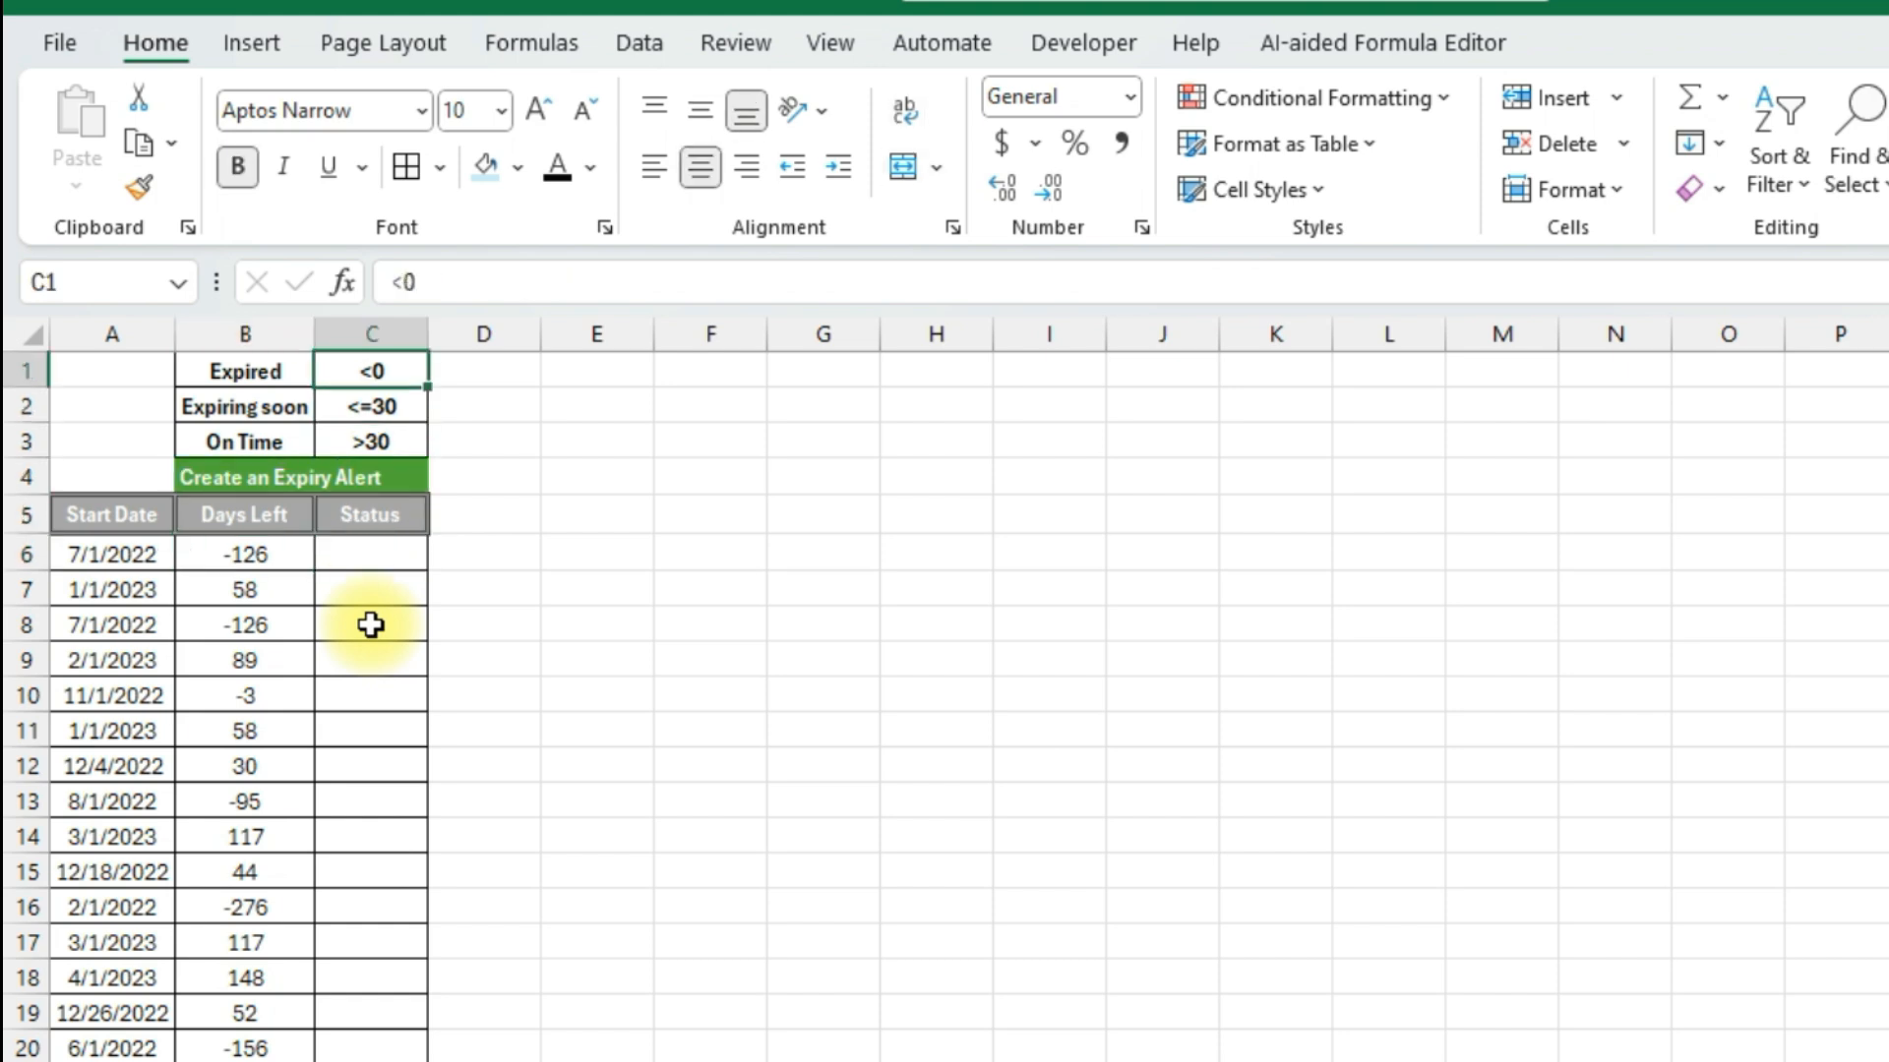
key("Down")
key("Down")
key("Down")
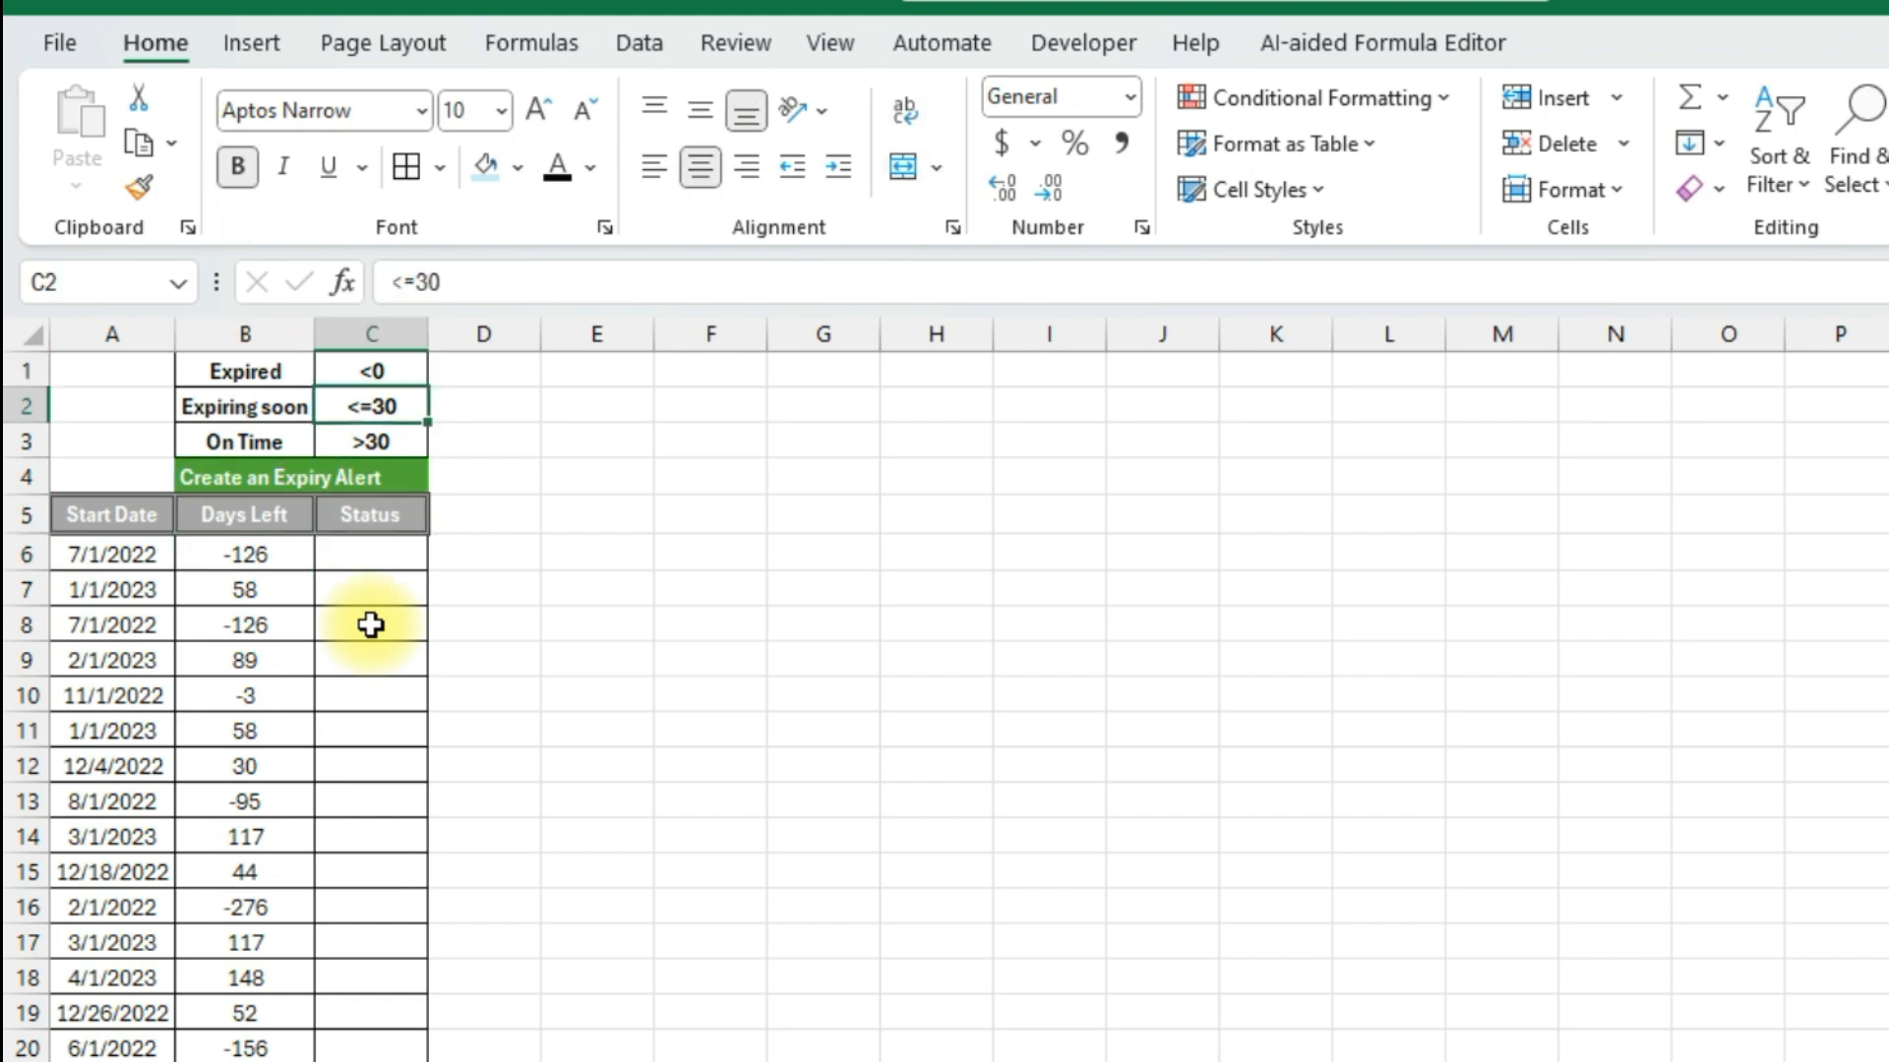
key("Up")
key("Up")
key("Up")
key("Left")
key("Down")
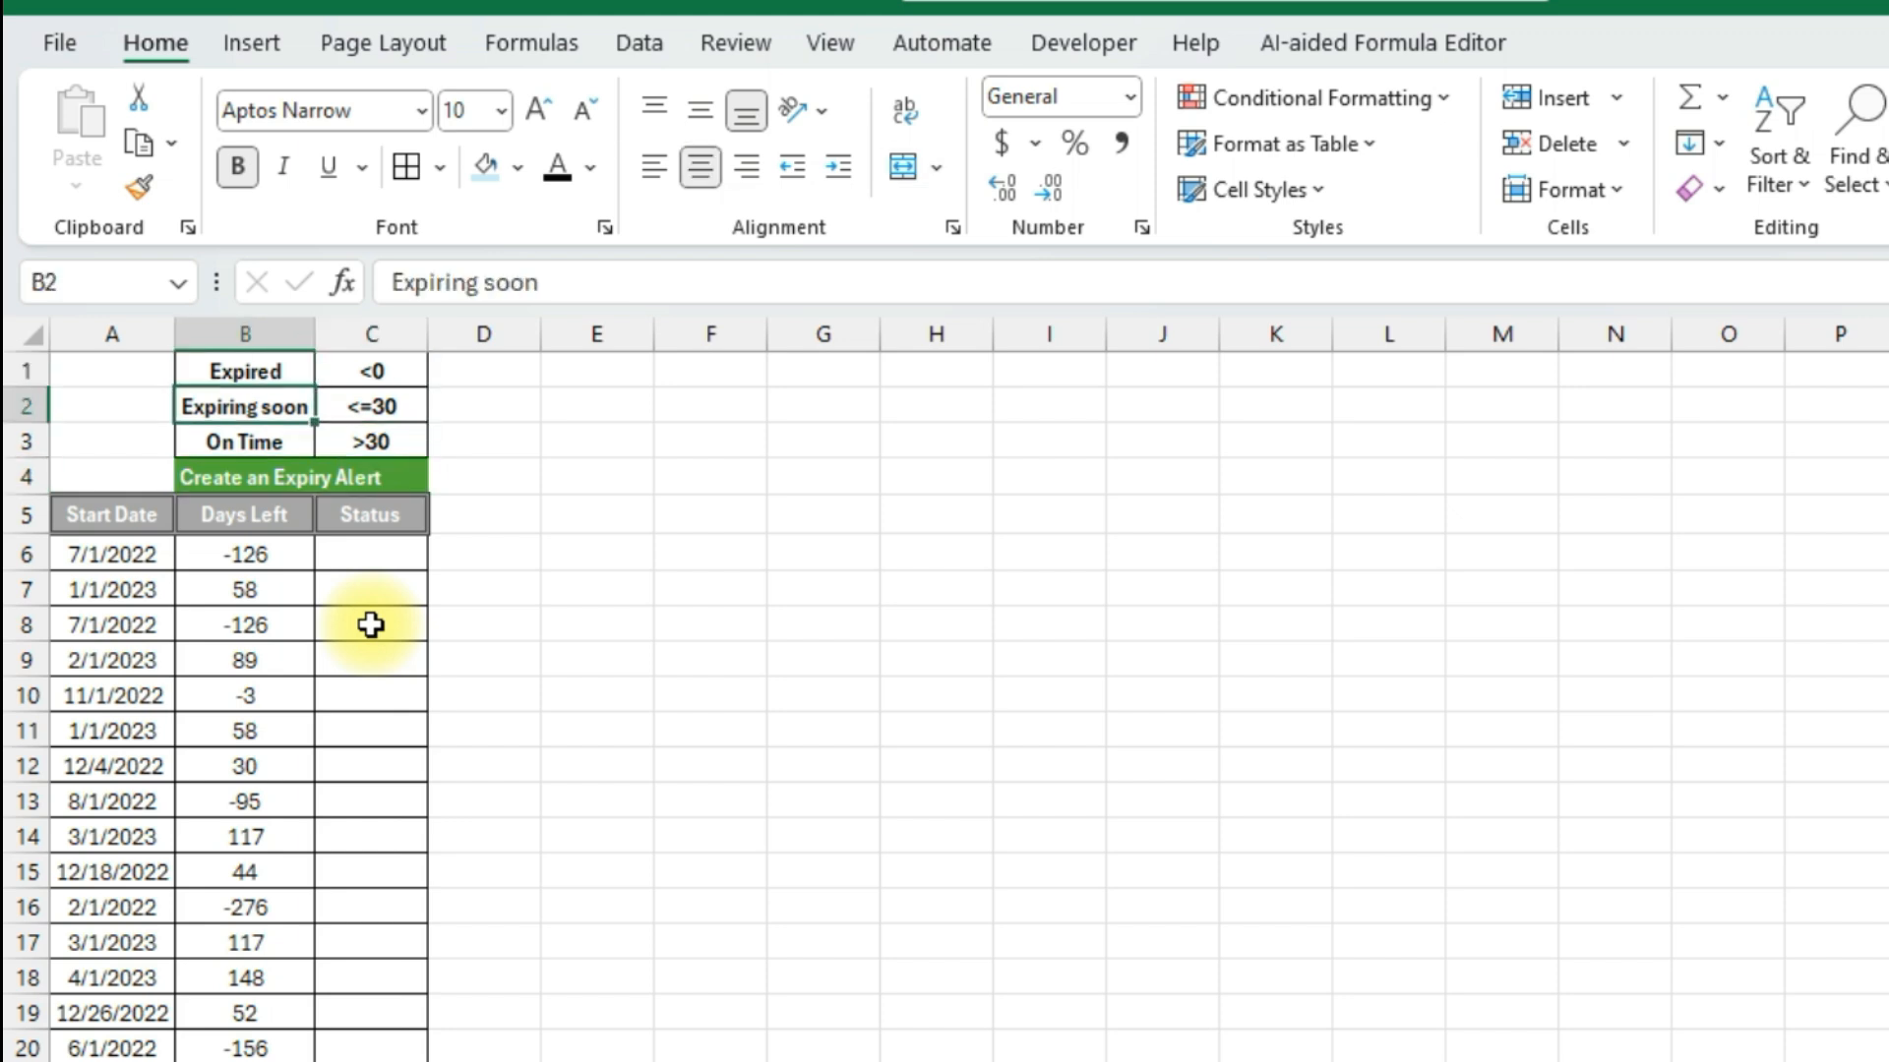
key("Right")
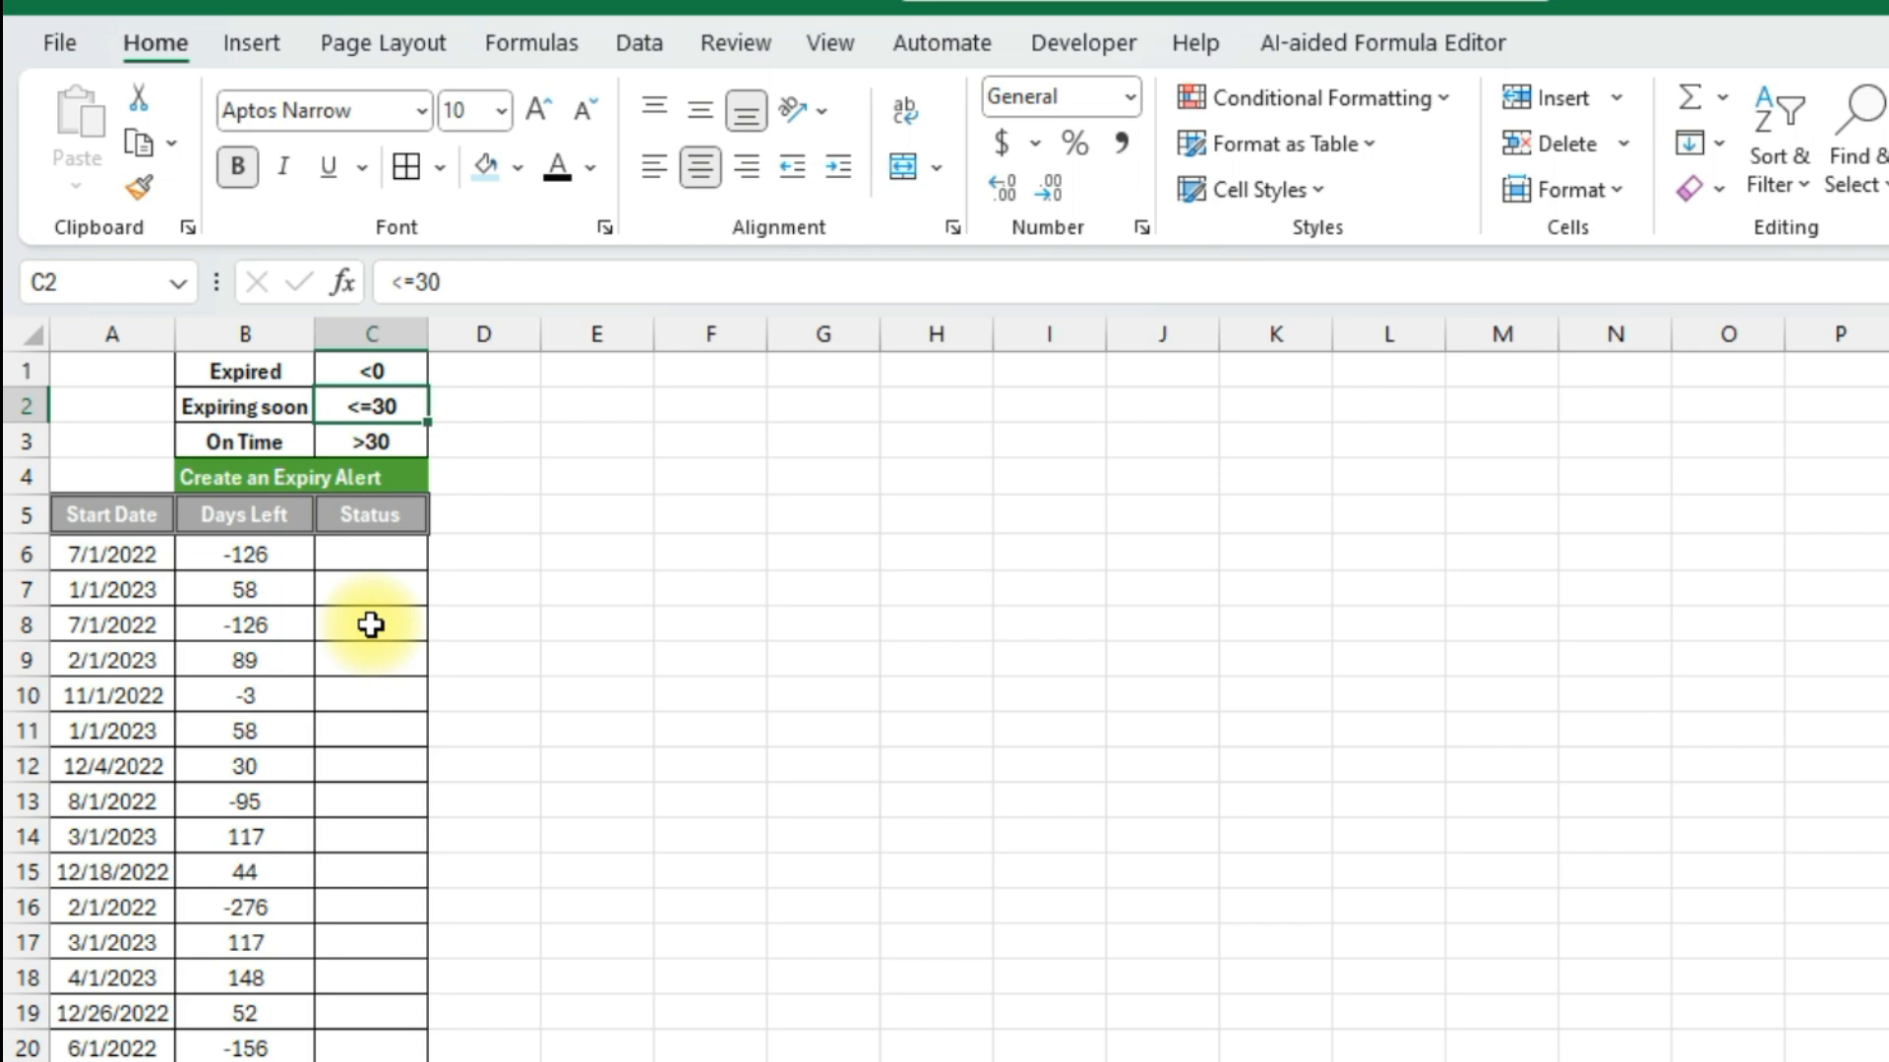
key("Left")
key("Down")
key("Right")
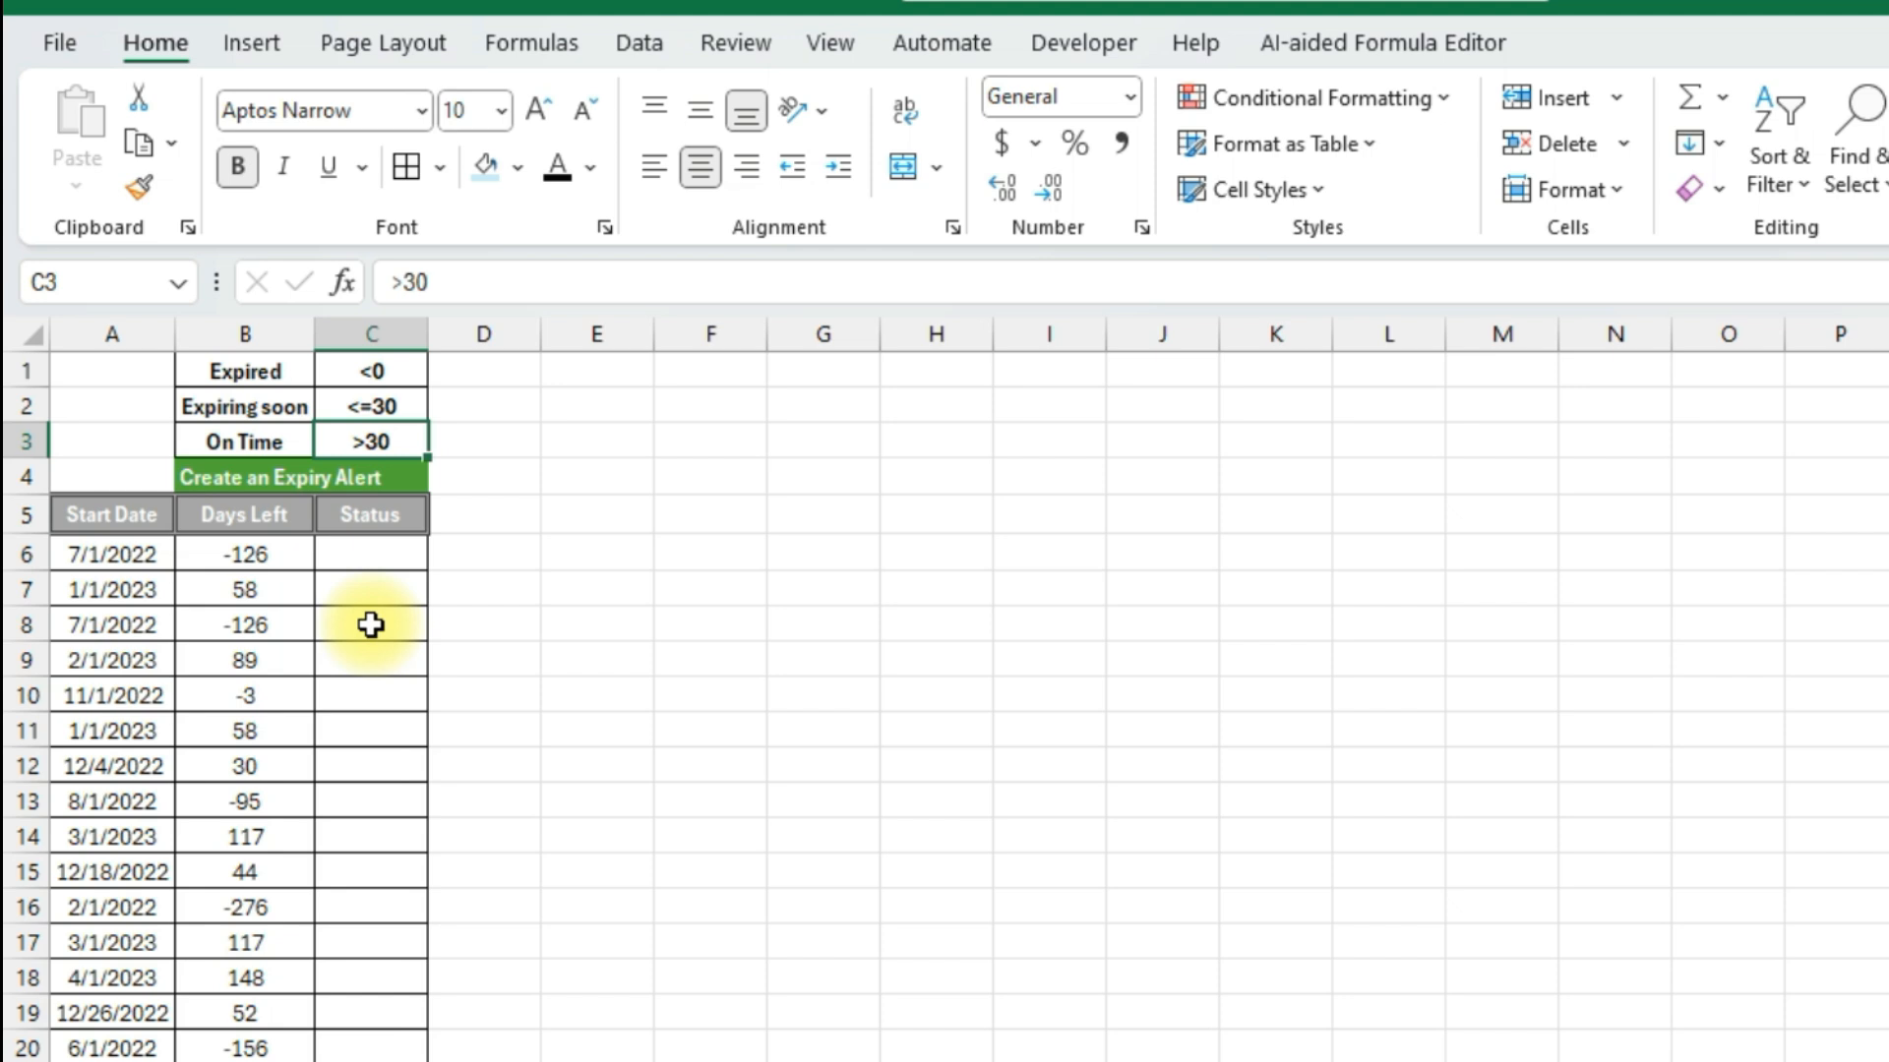
- Start an IF formula in C6 that tests B6<0 and returns $B$1 when true
key("Down")
key("Down")
key("Down")
type("=IF(")
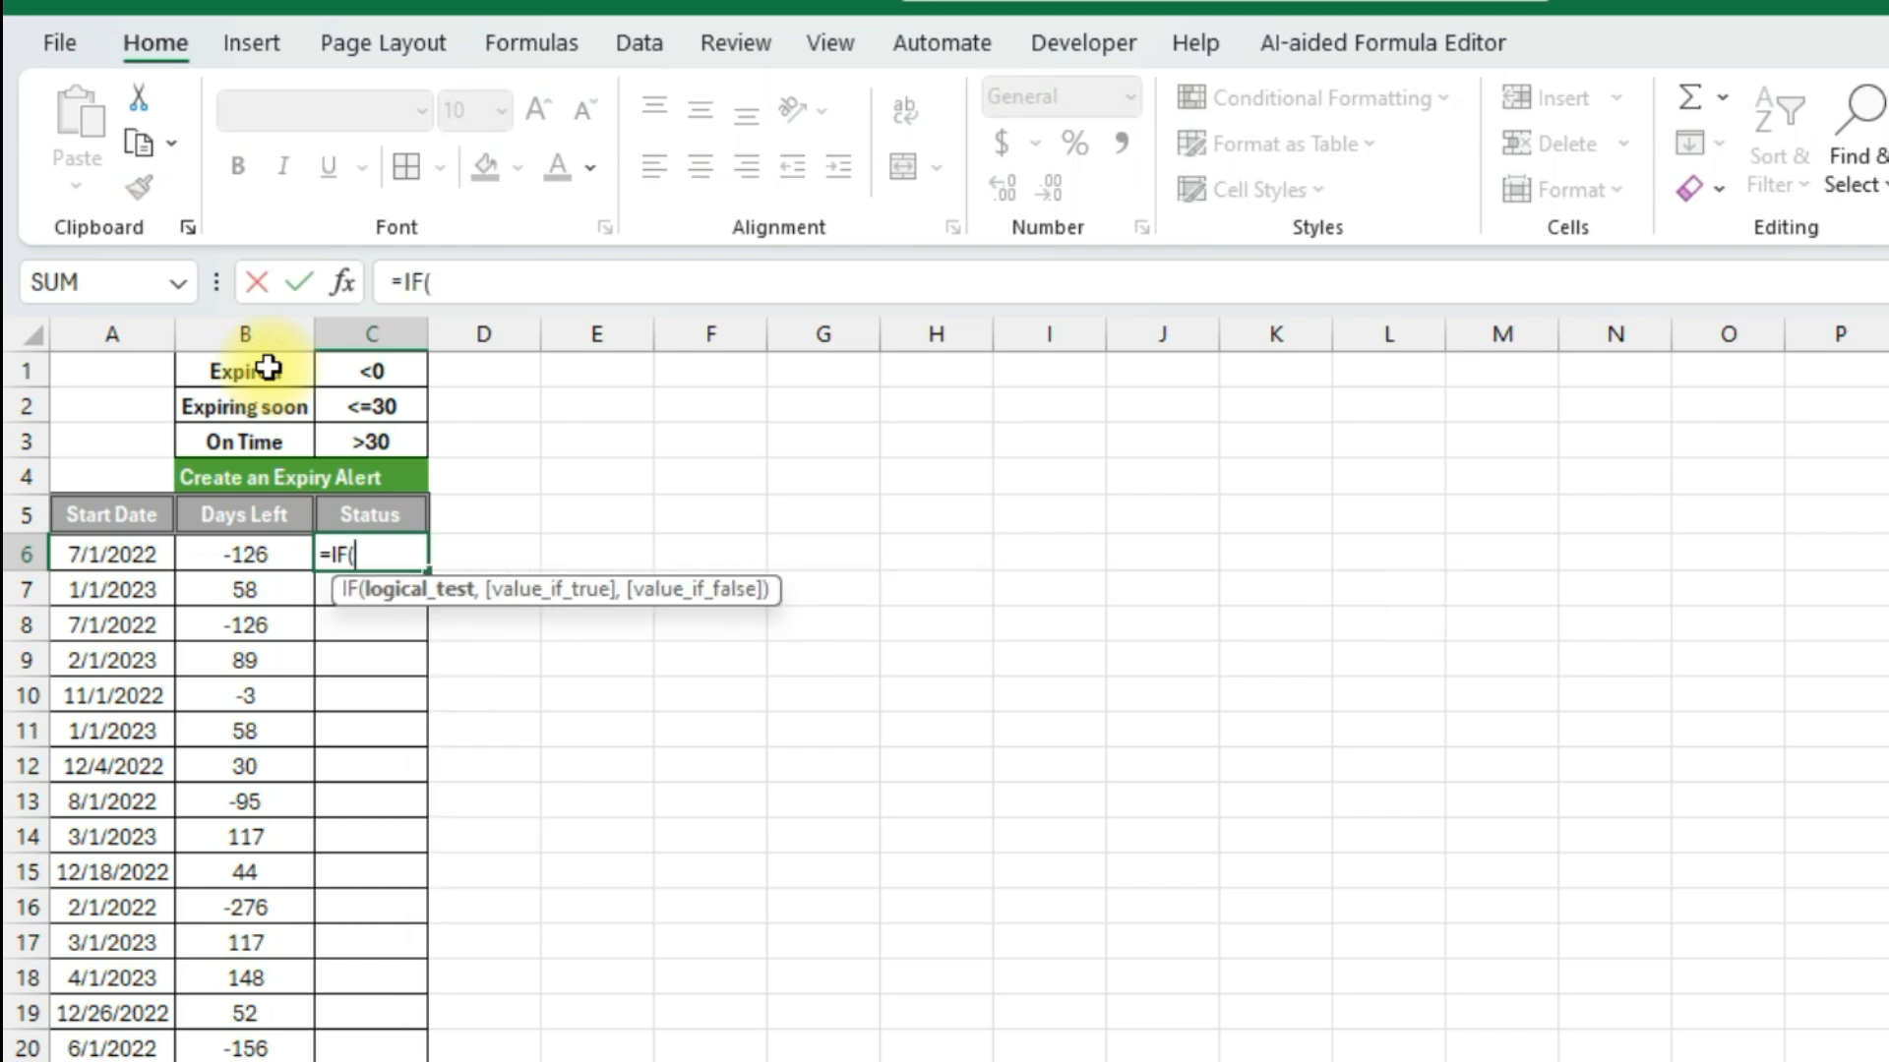
left_click(253, 551)
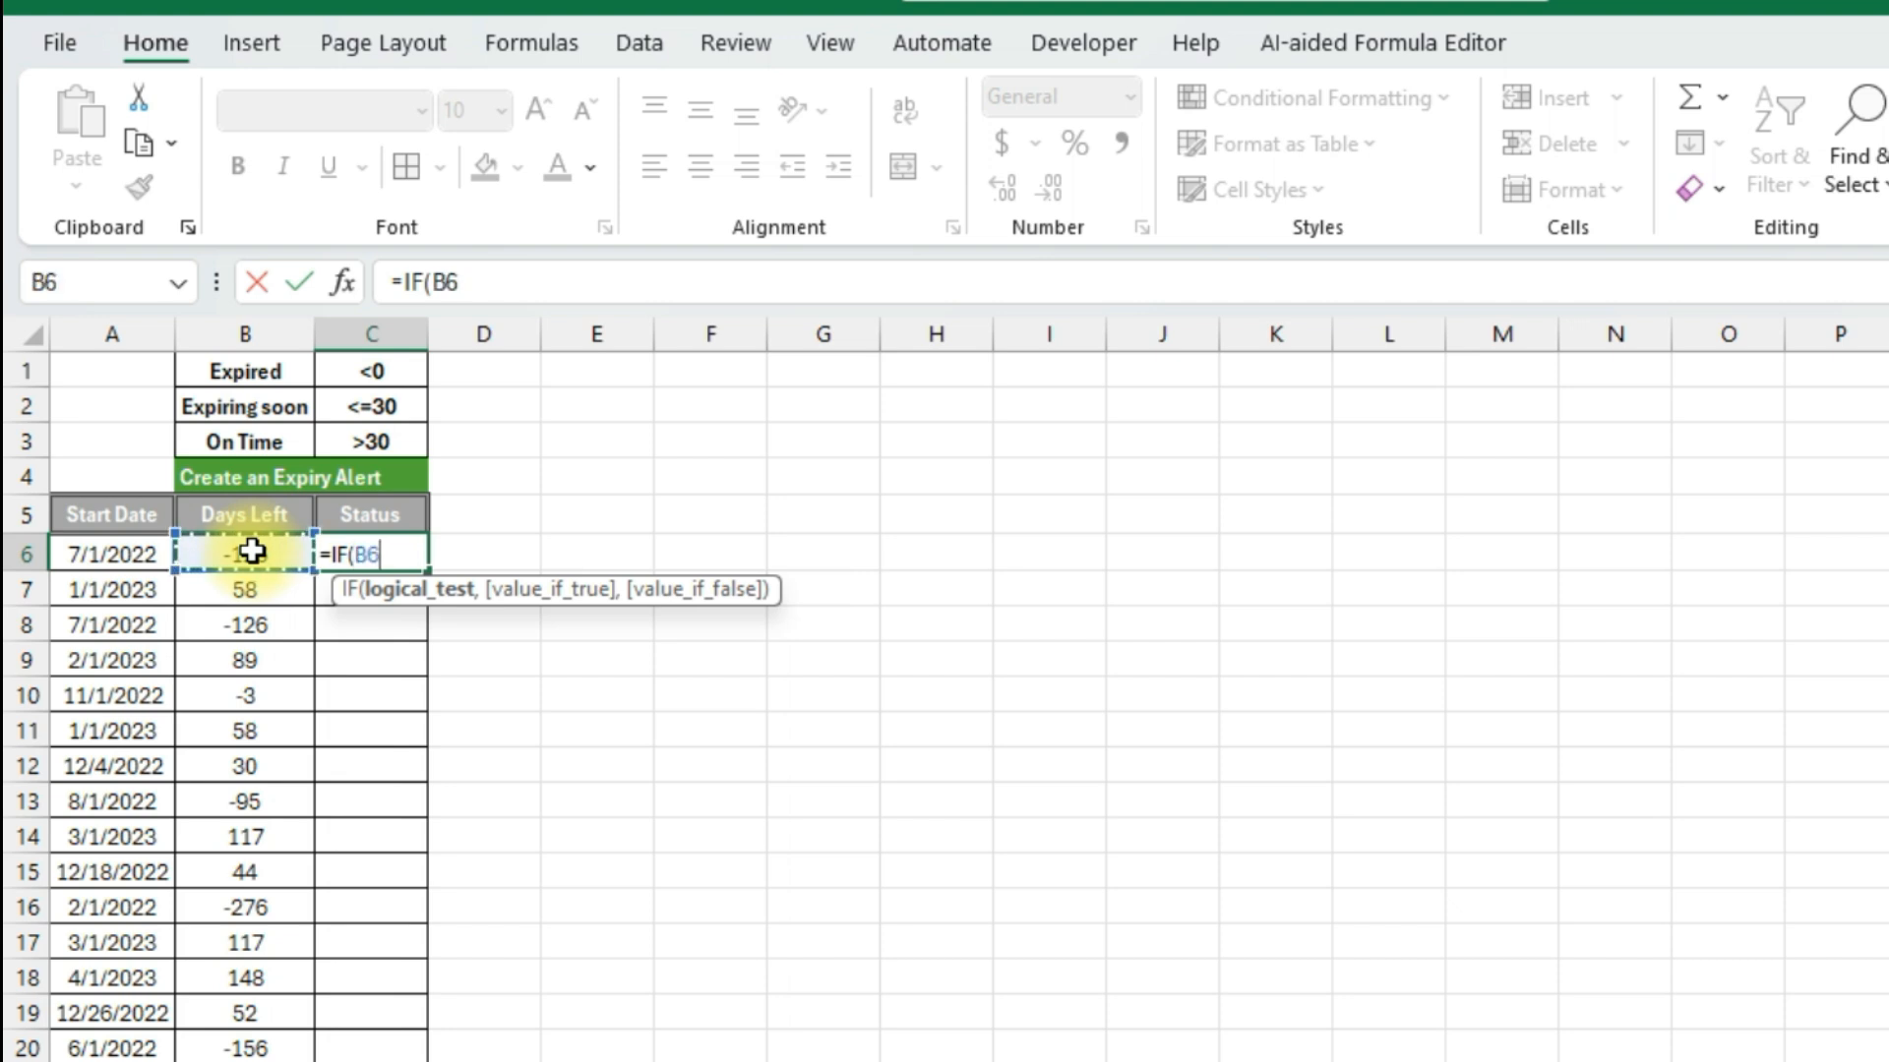
type("<0")
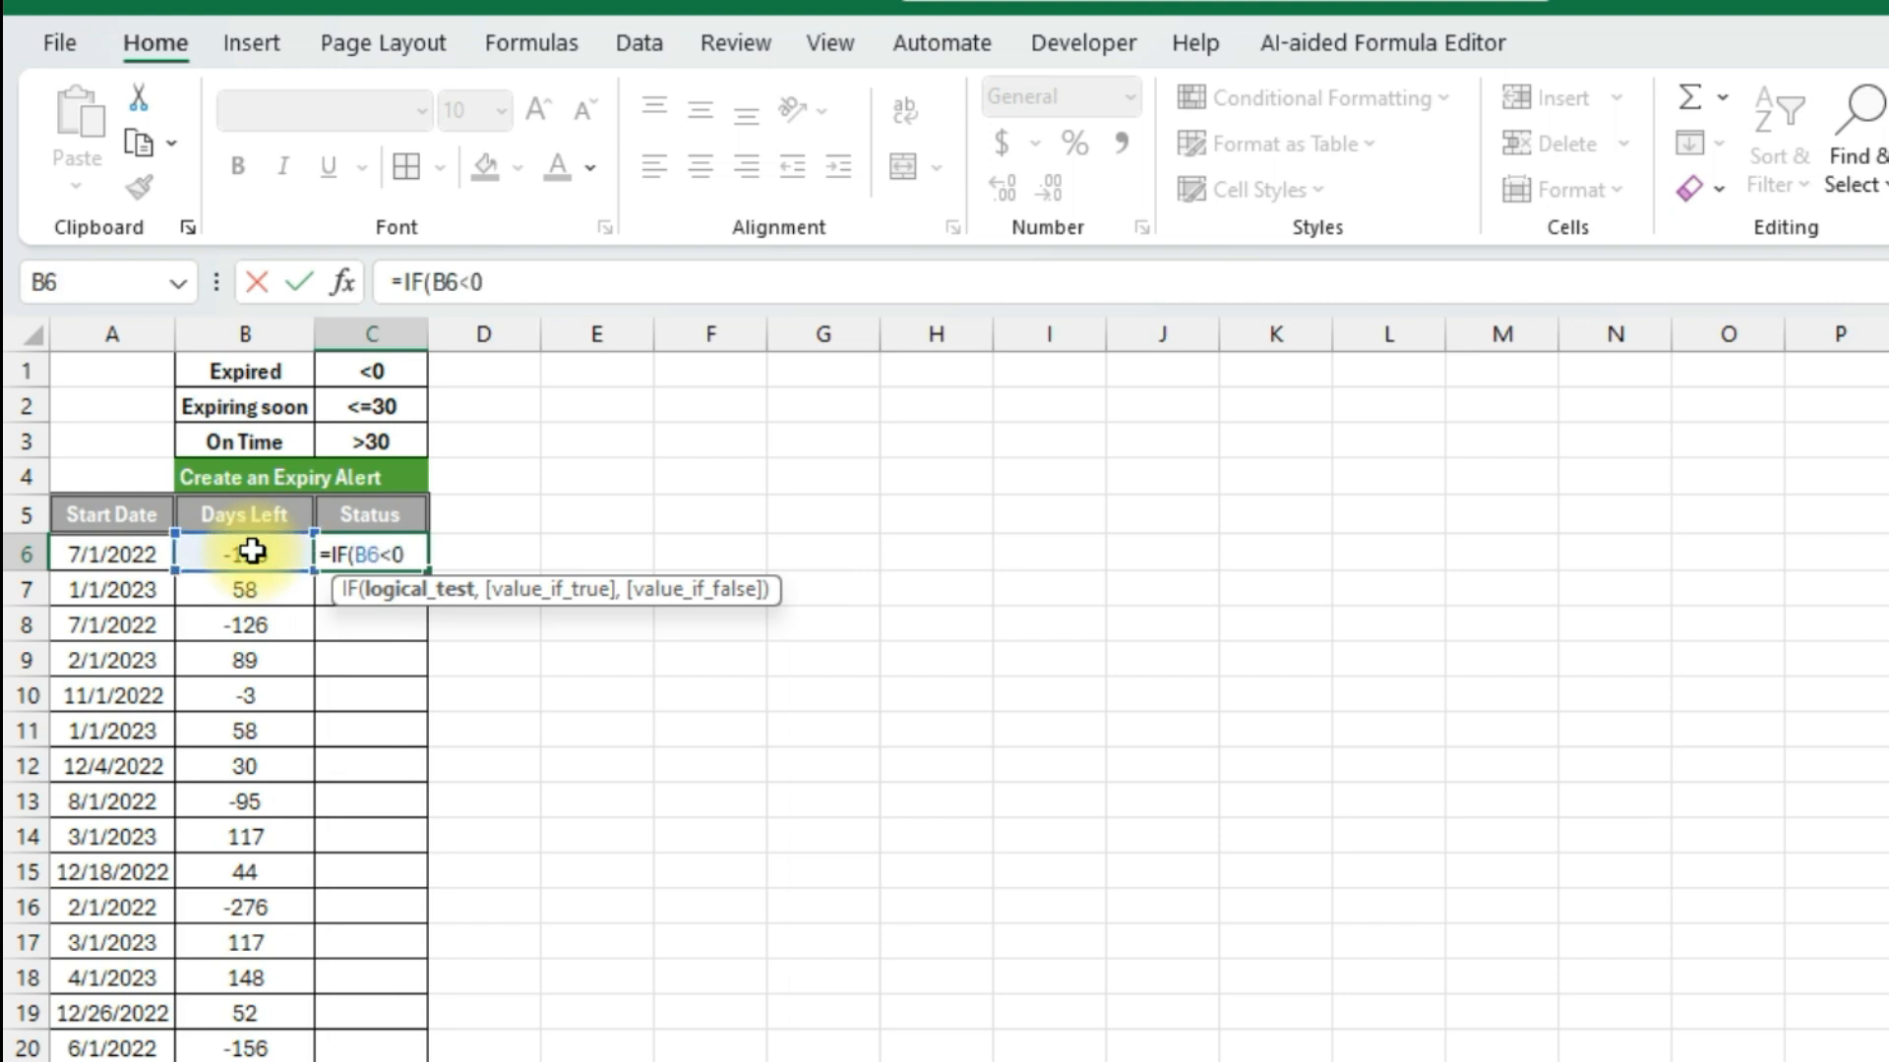
type(",")
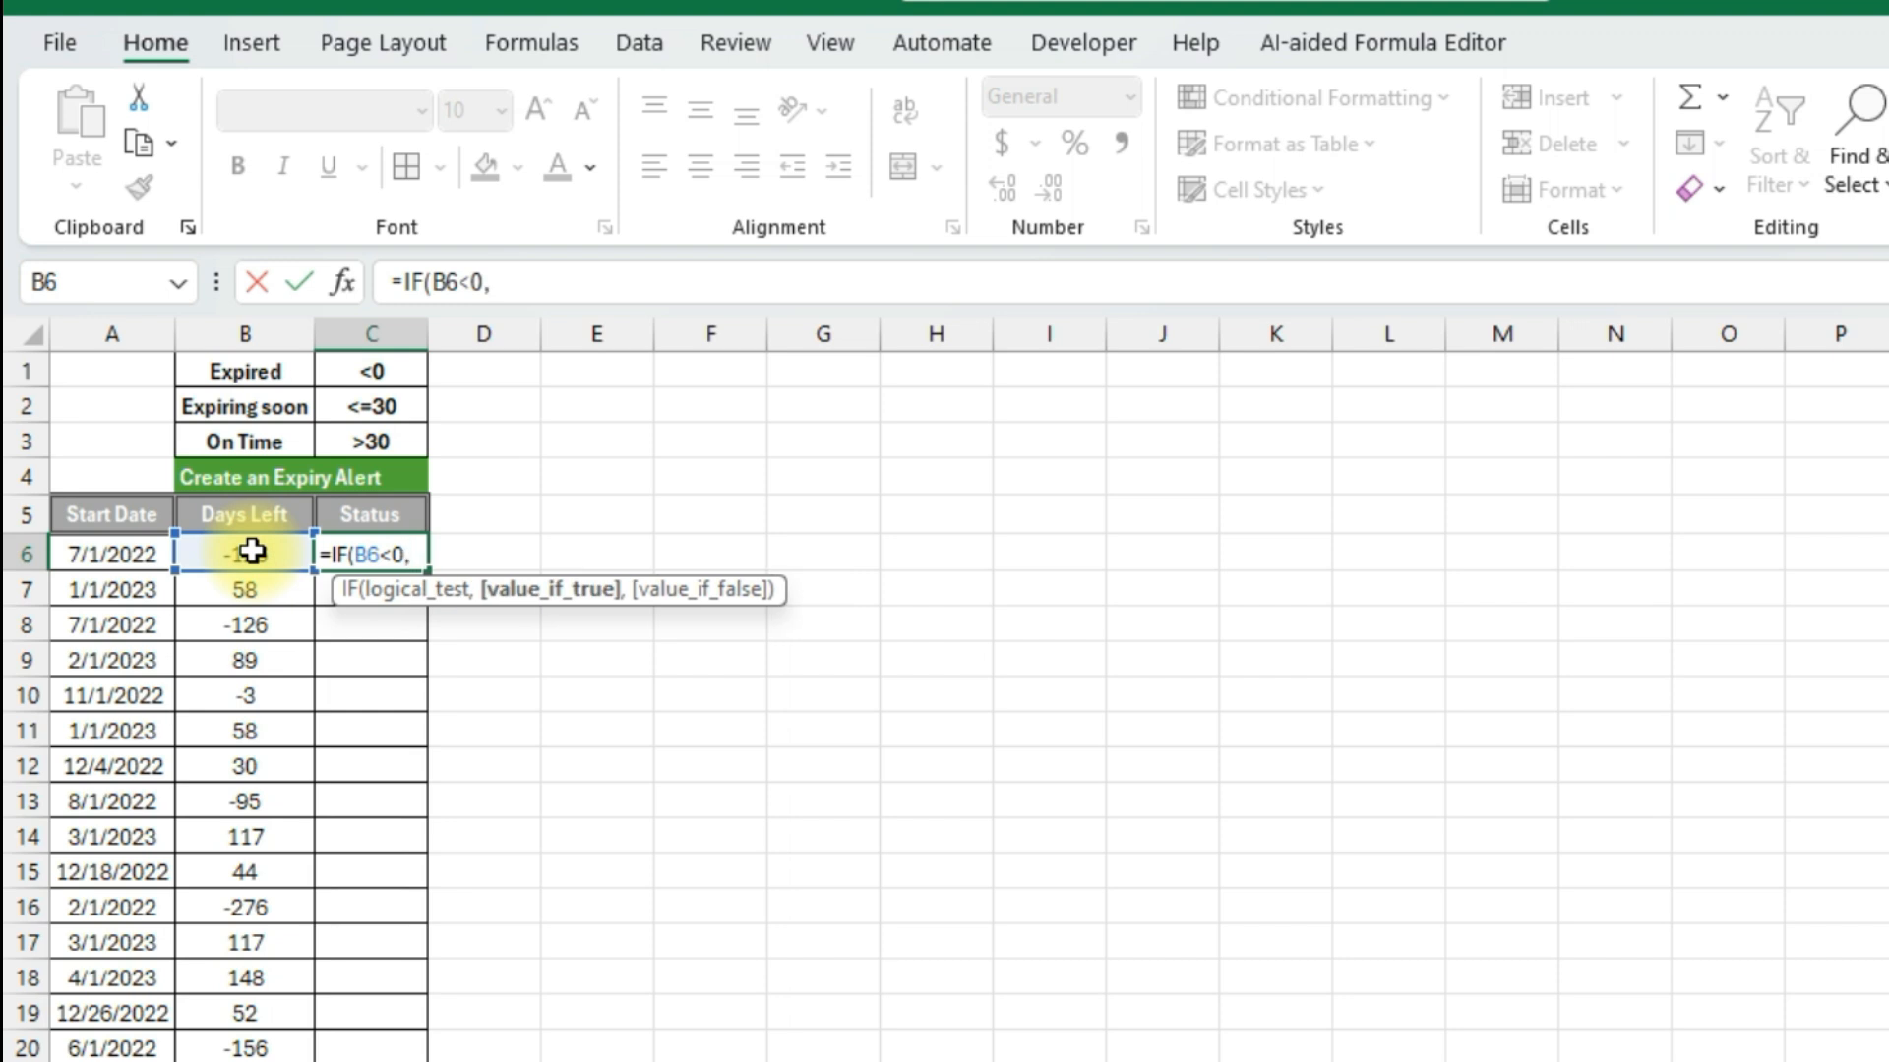
left_click(278, 373)
key("F4")
type(",")
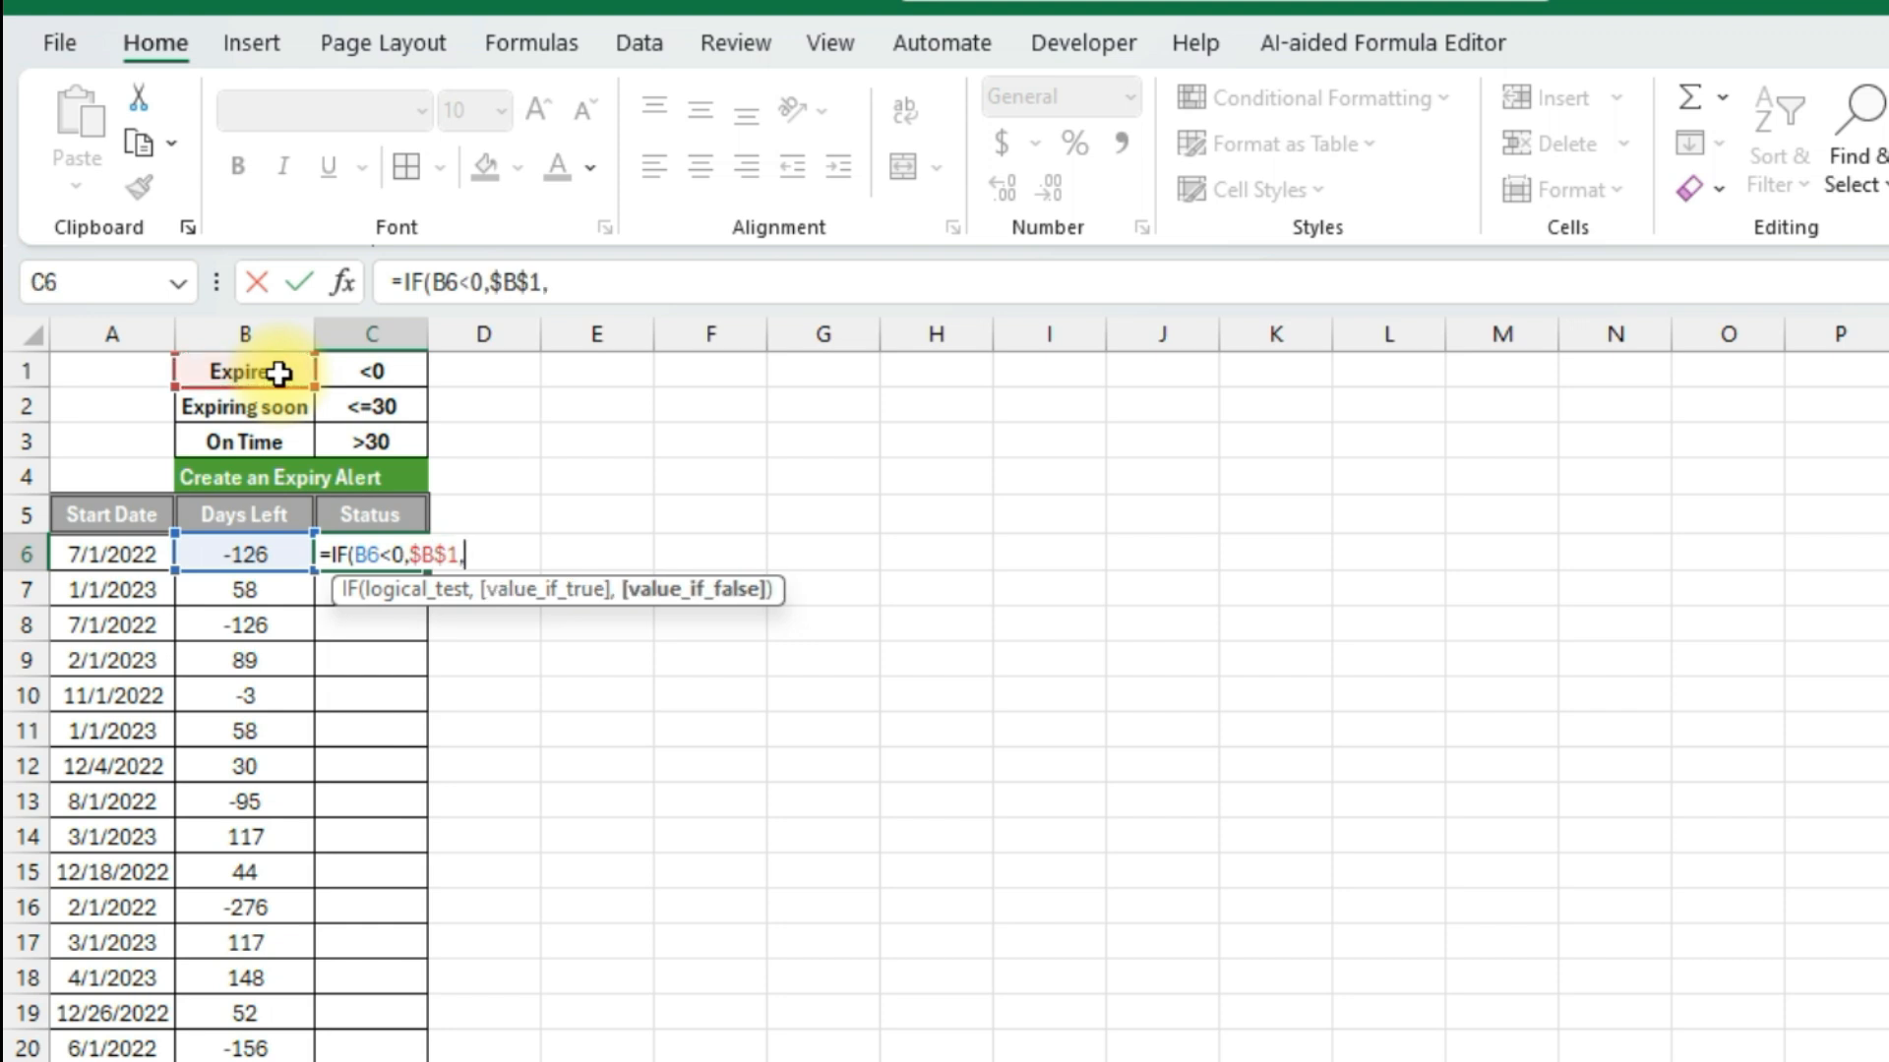
- Nest a second IF as the value if false, testing B6<=30 and returning $B$2 when true
type("if")
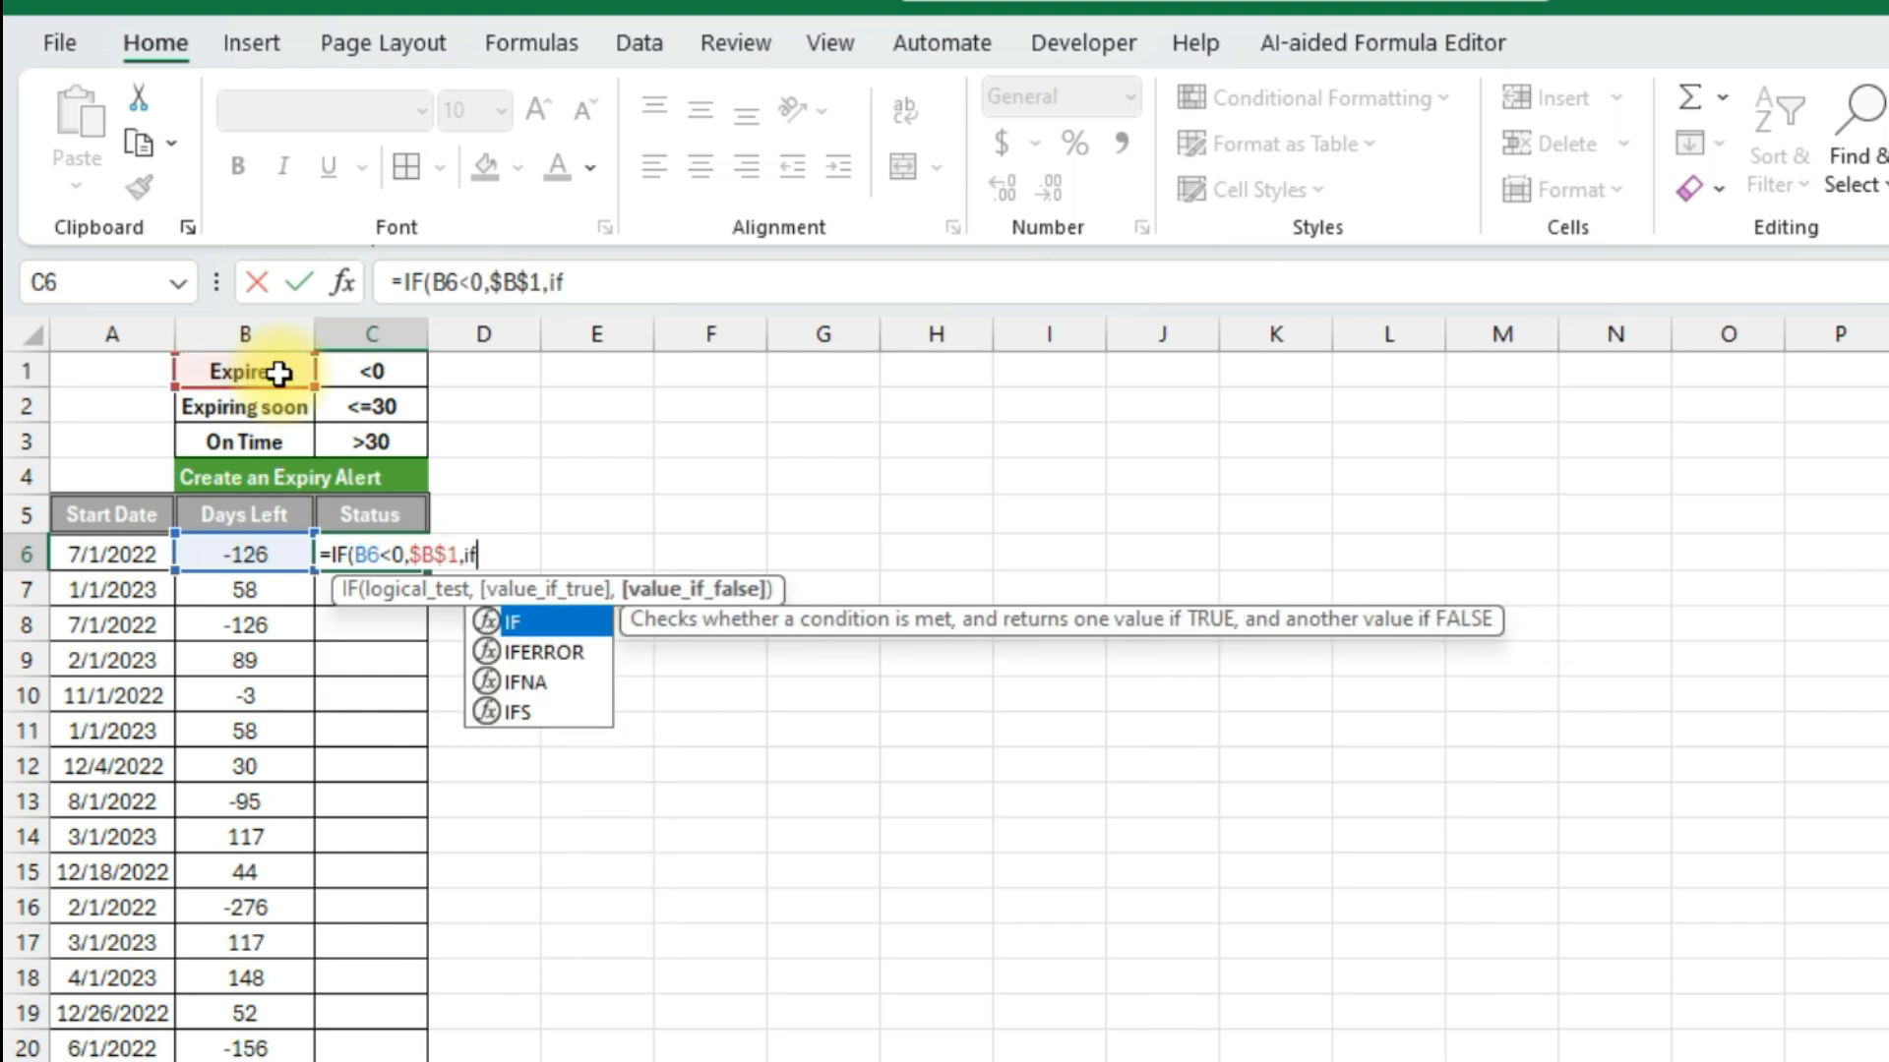
key("Tab")
key("Left")
key("Left")
key("Right")
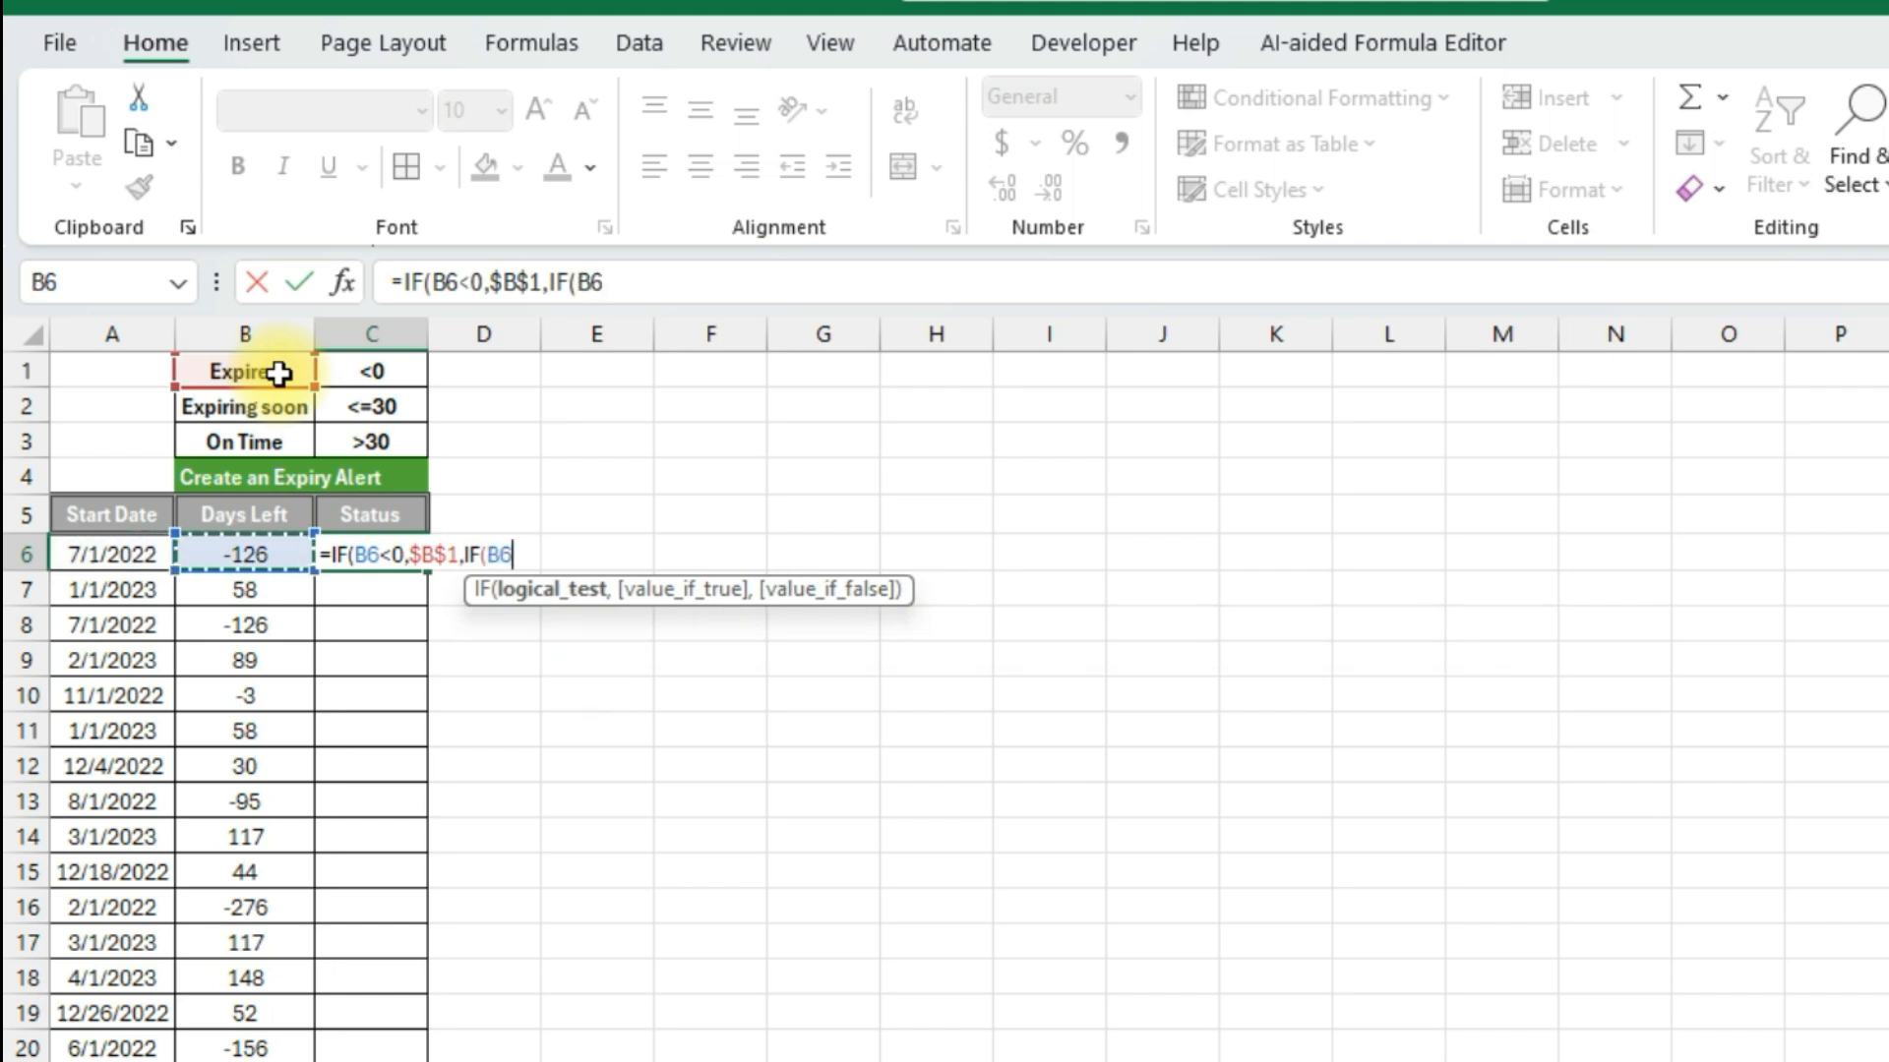
type("<=30")
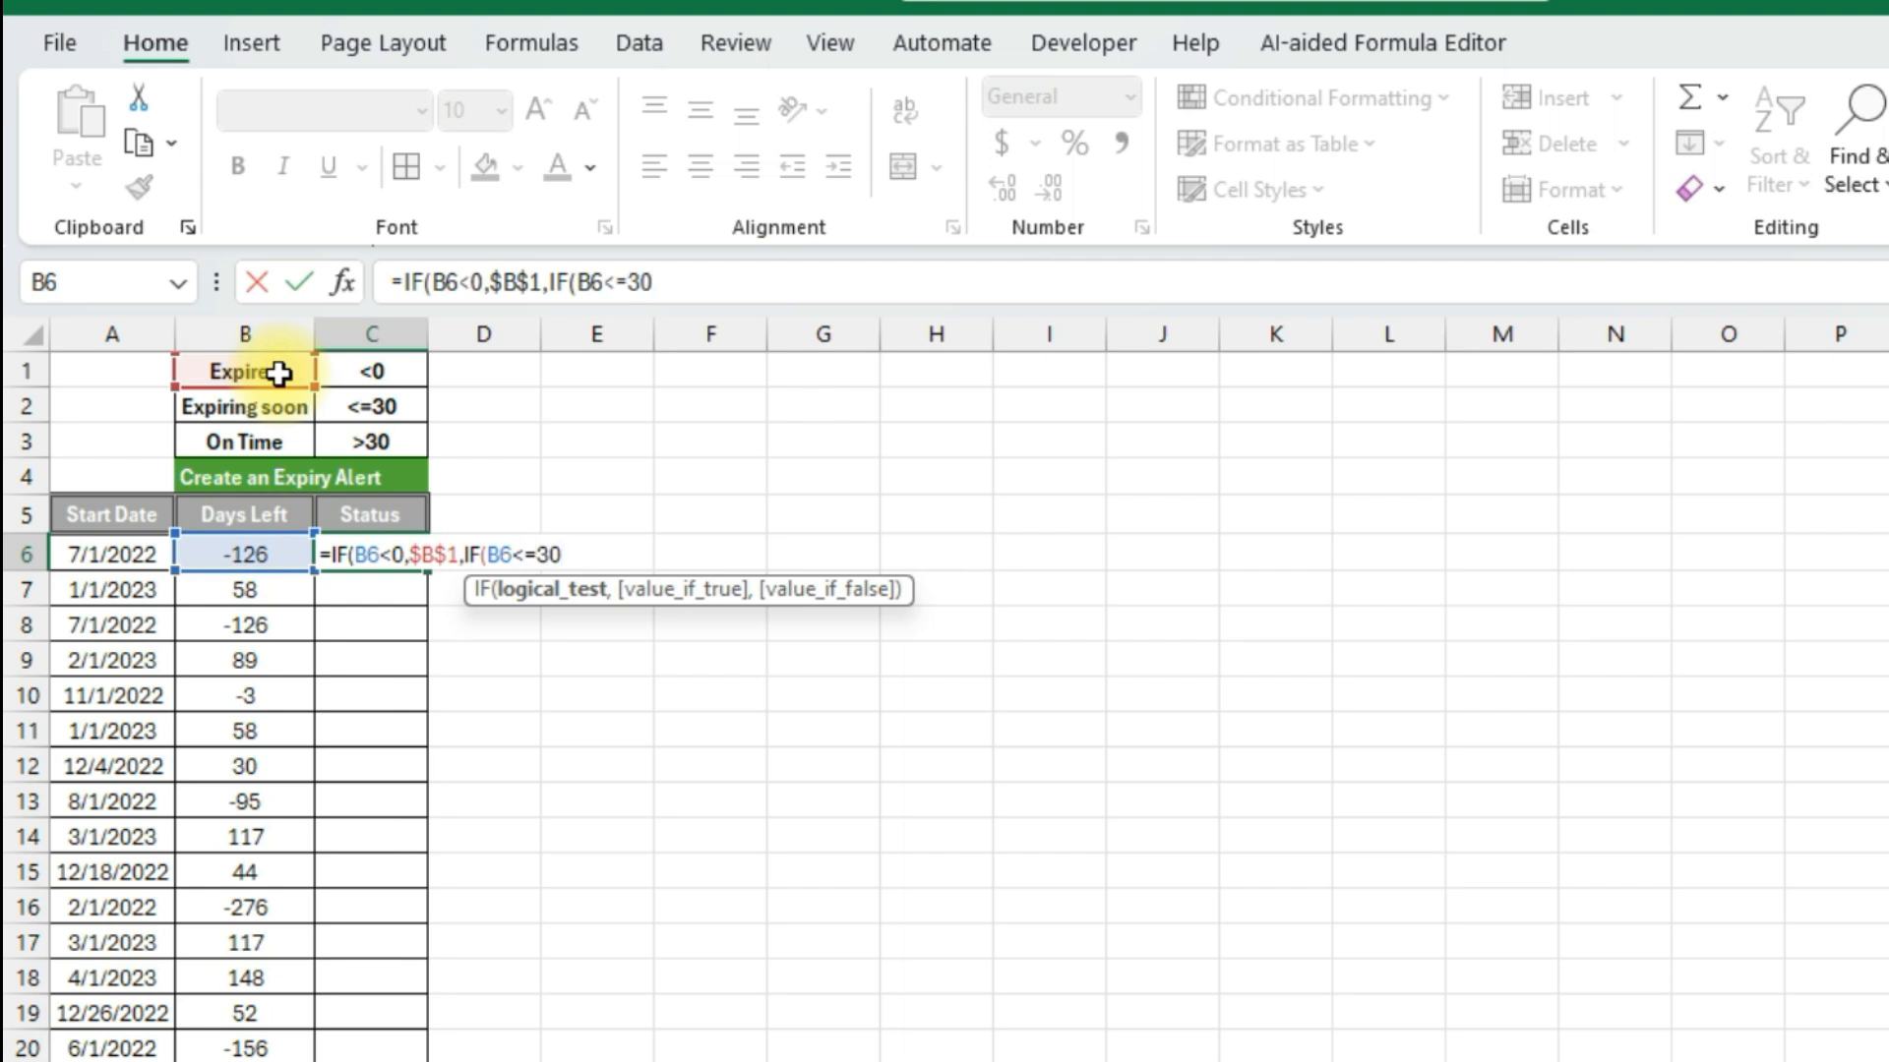
type(",")
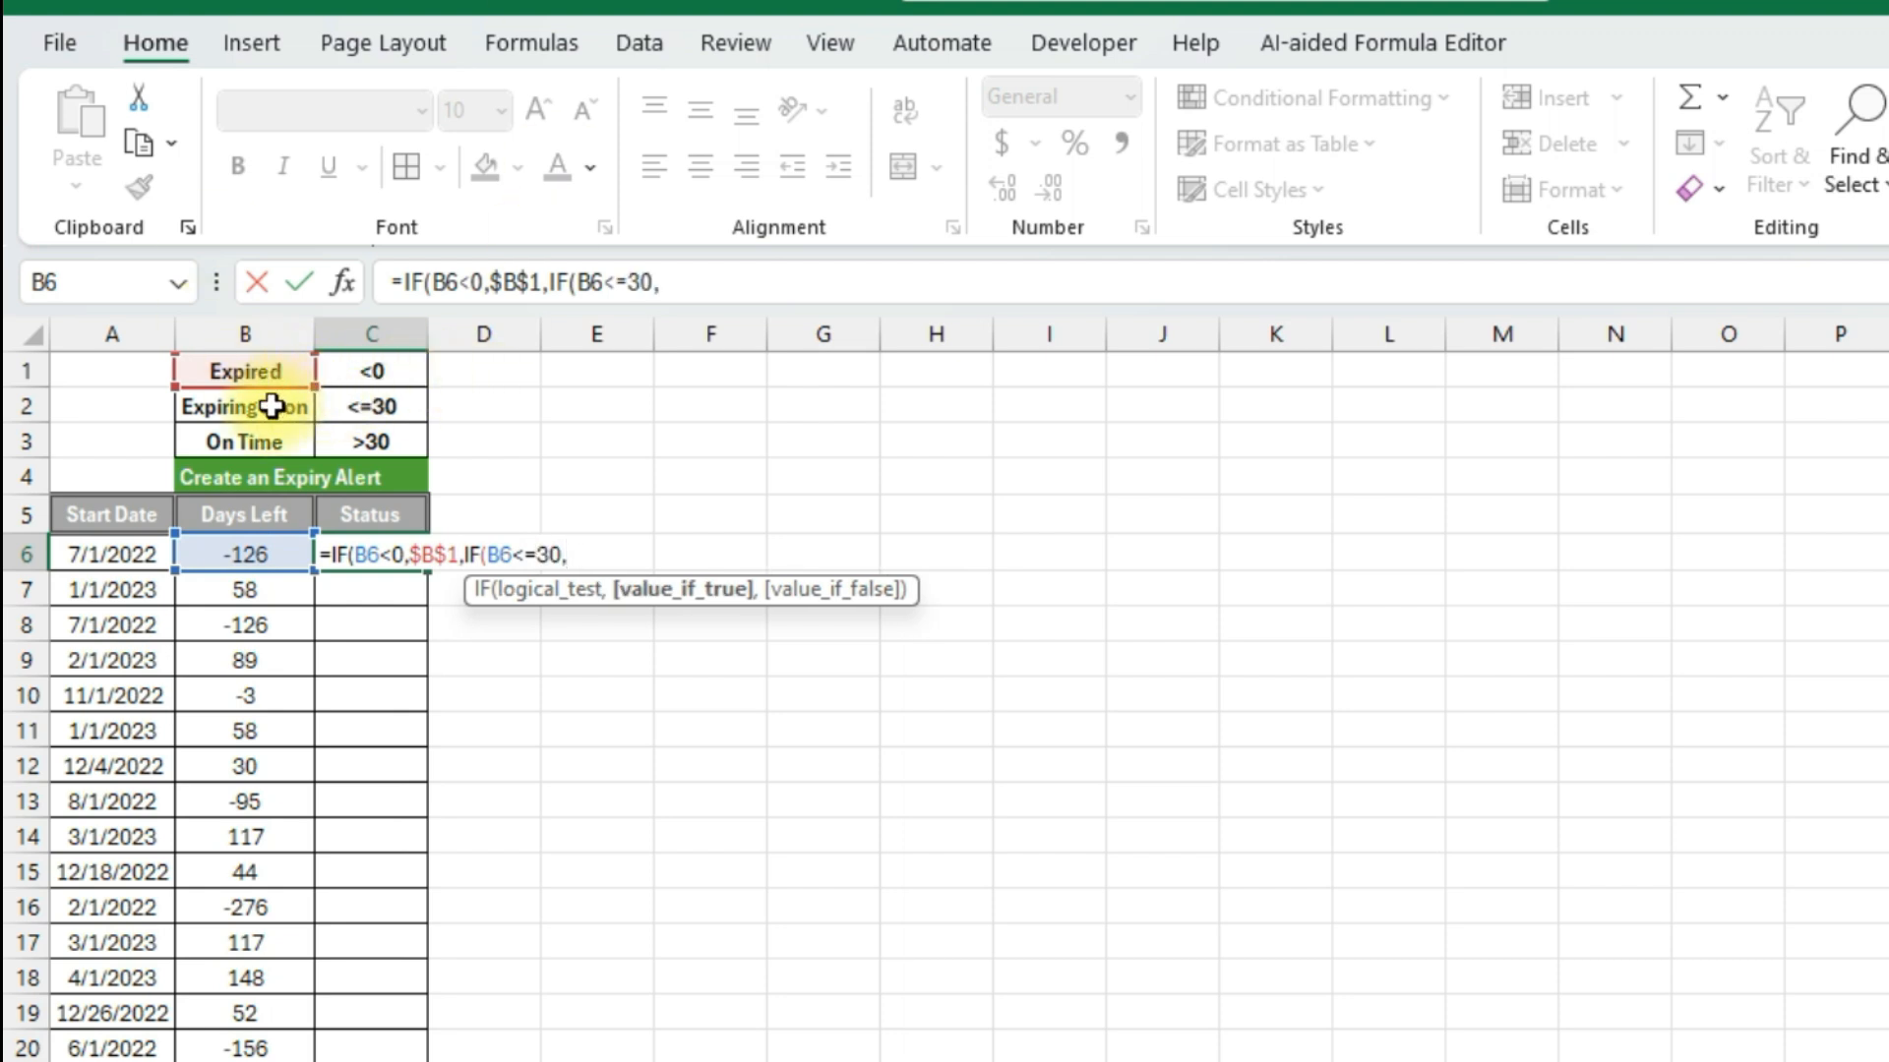
left_click(271, 407)
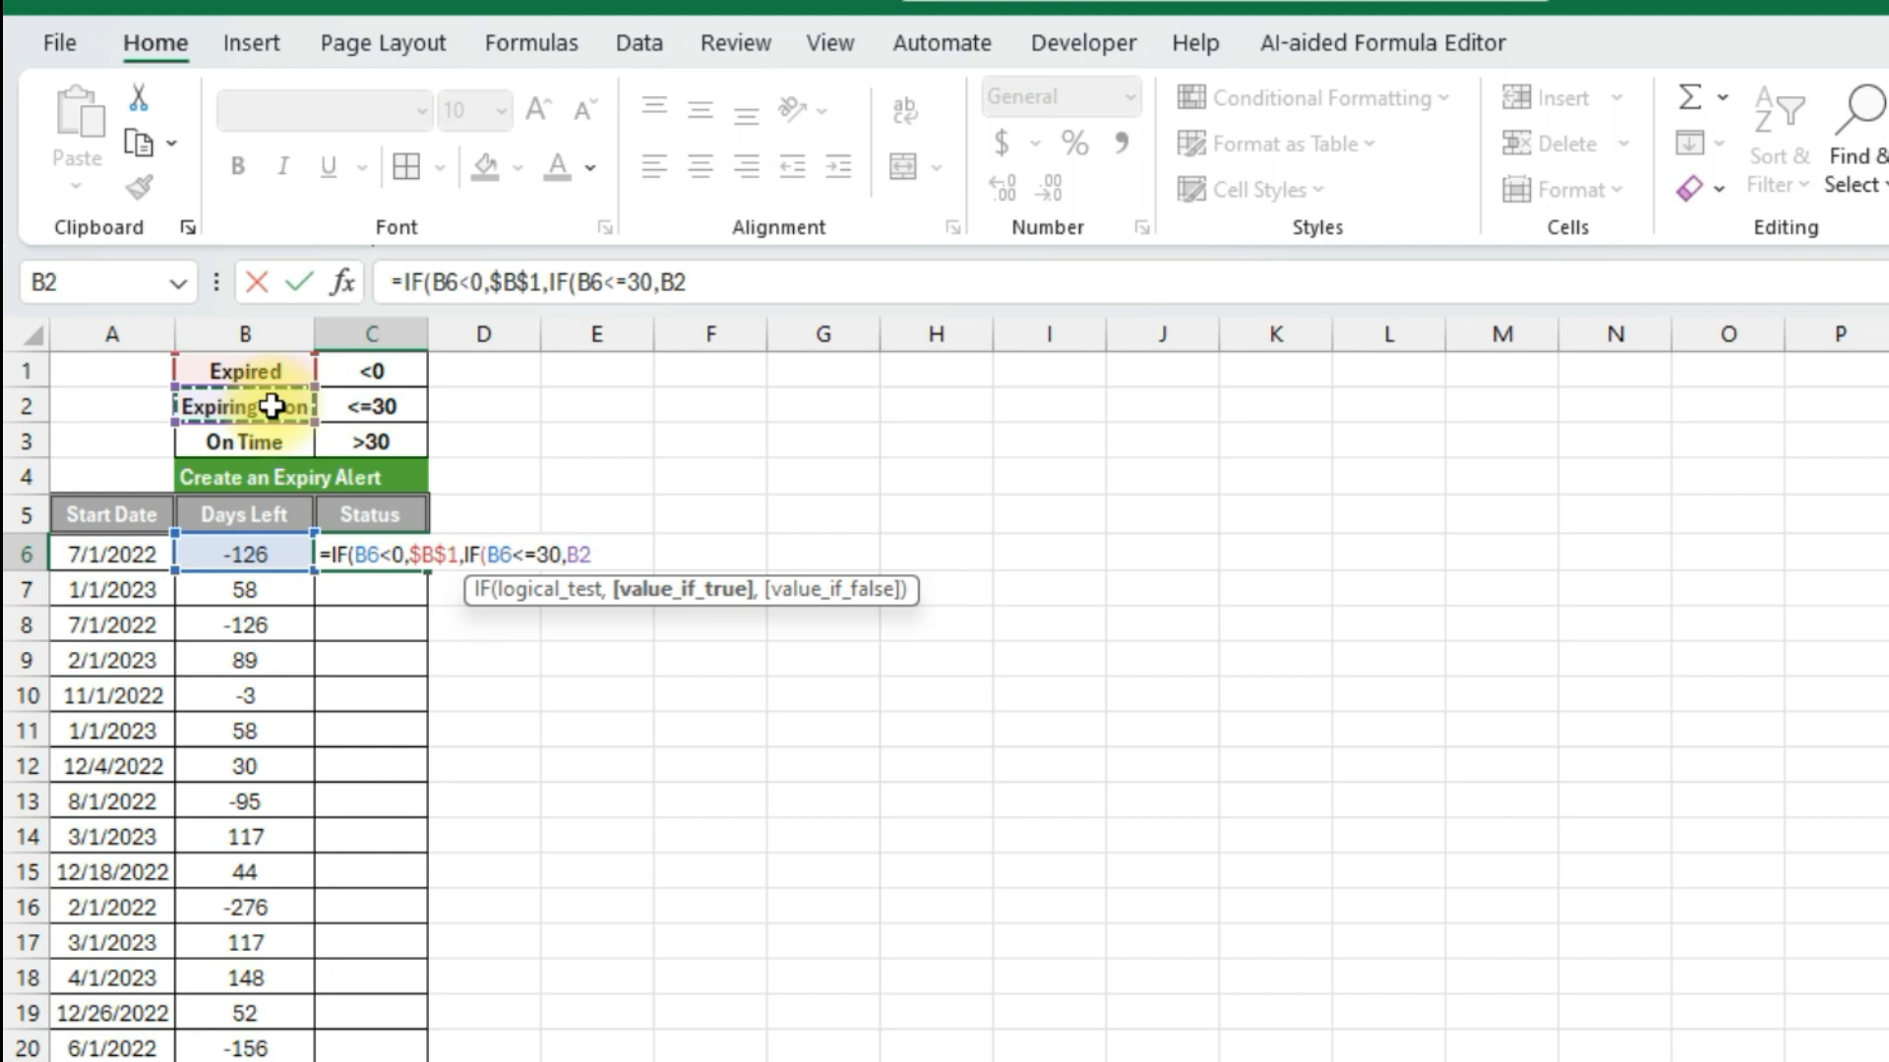
key("F4")
type(",")
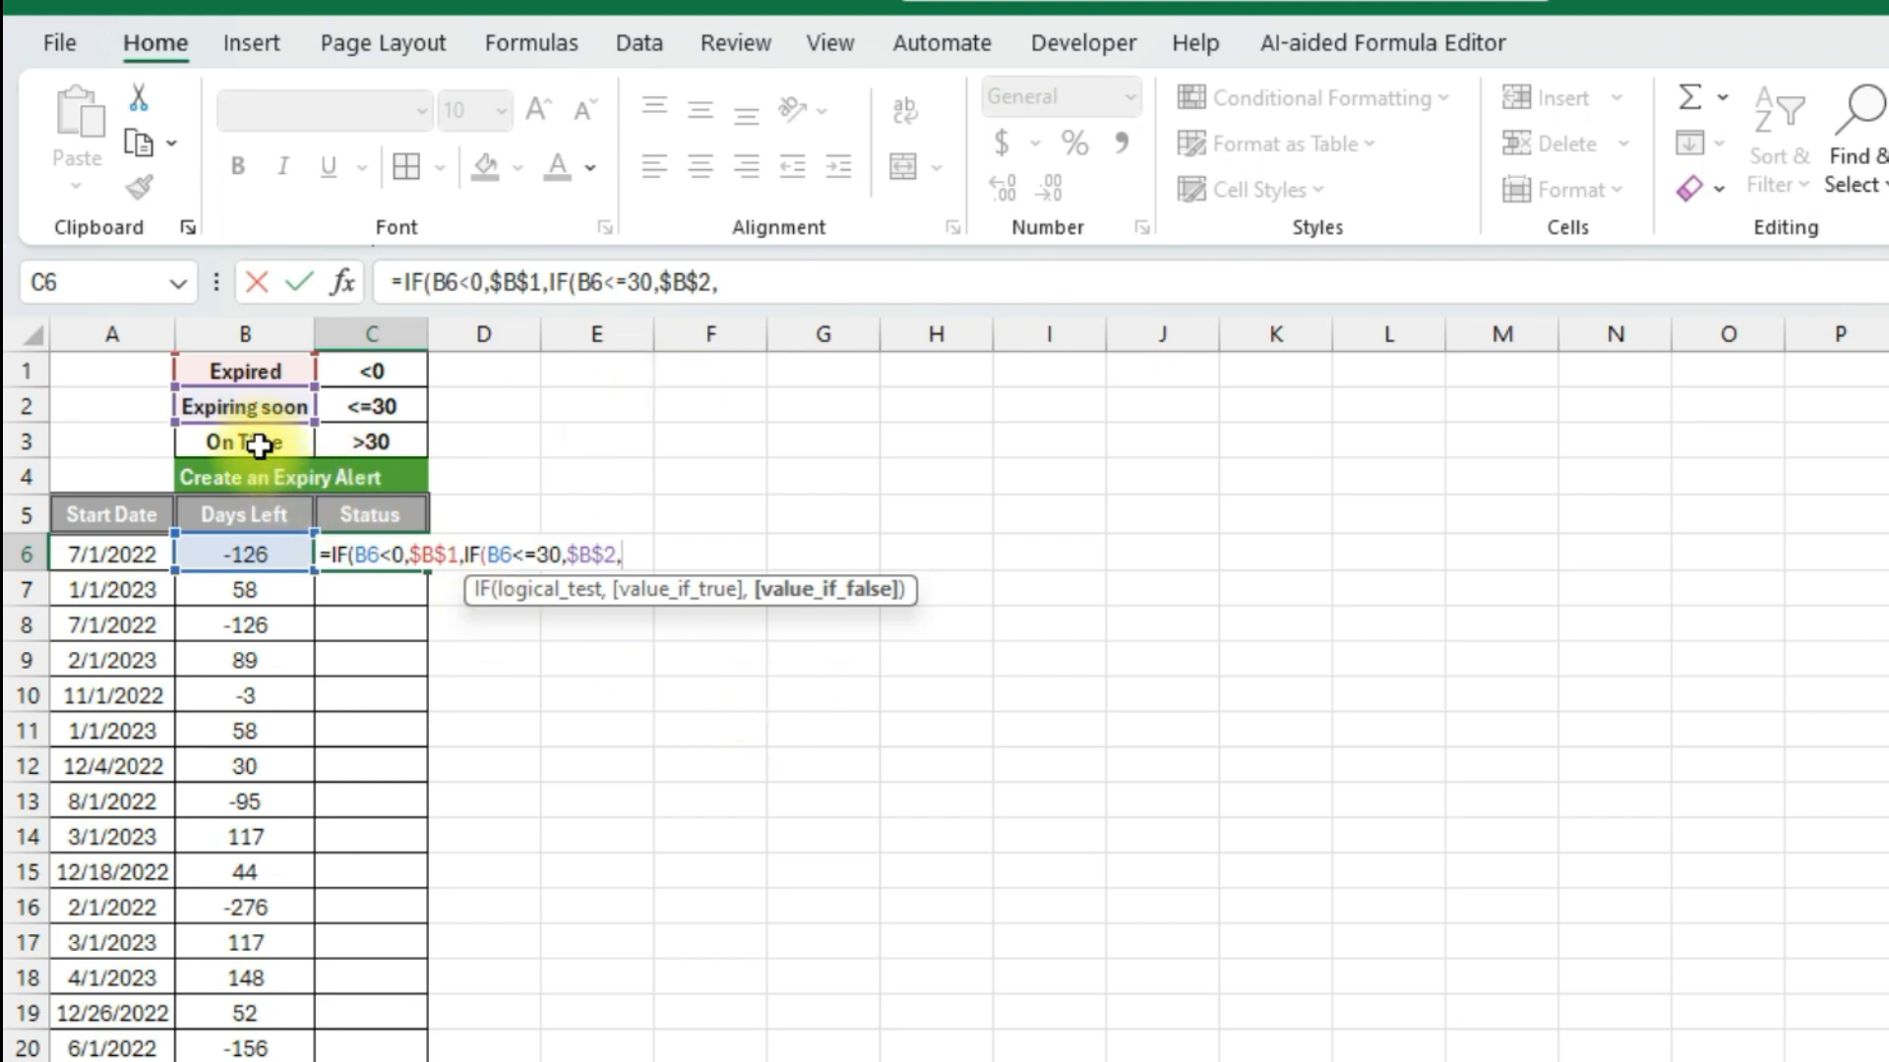
- Complete the nested IF with $B$3 as its value if false, close both functions and enter the formula in C6
left_click(259, 446)
key("F4")
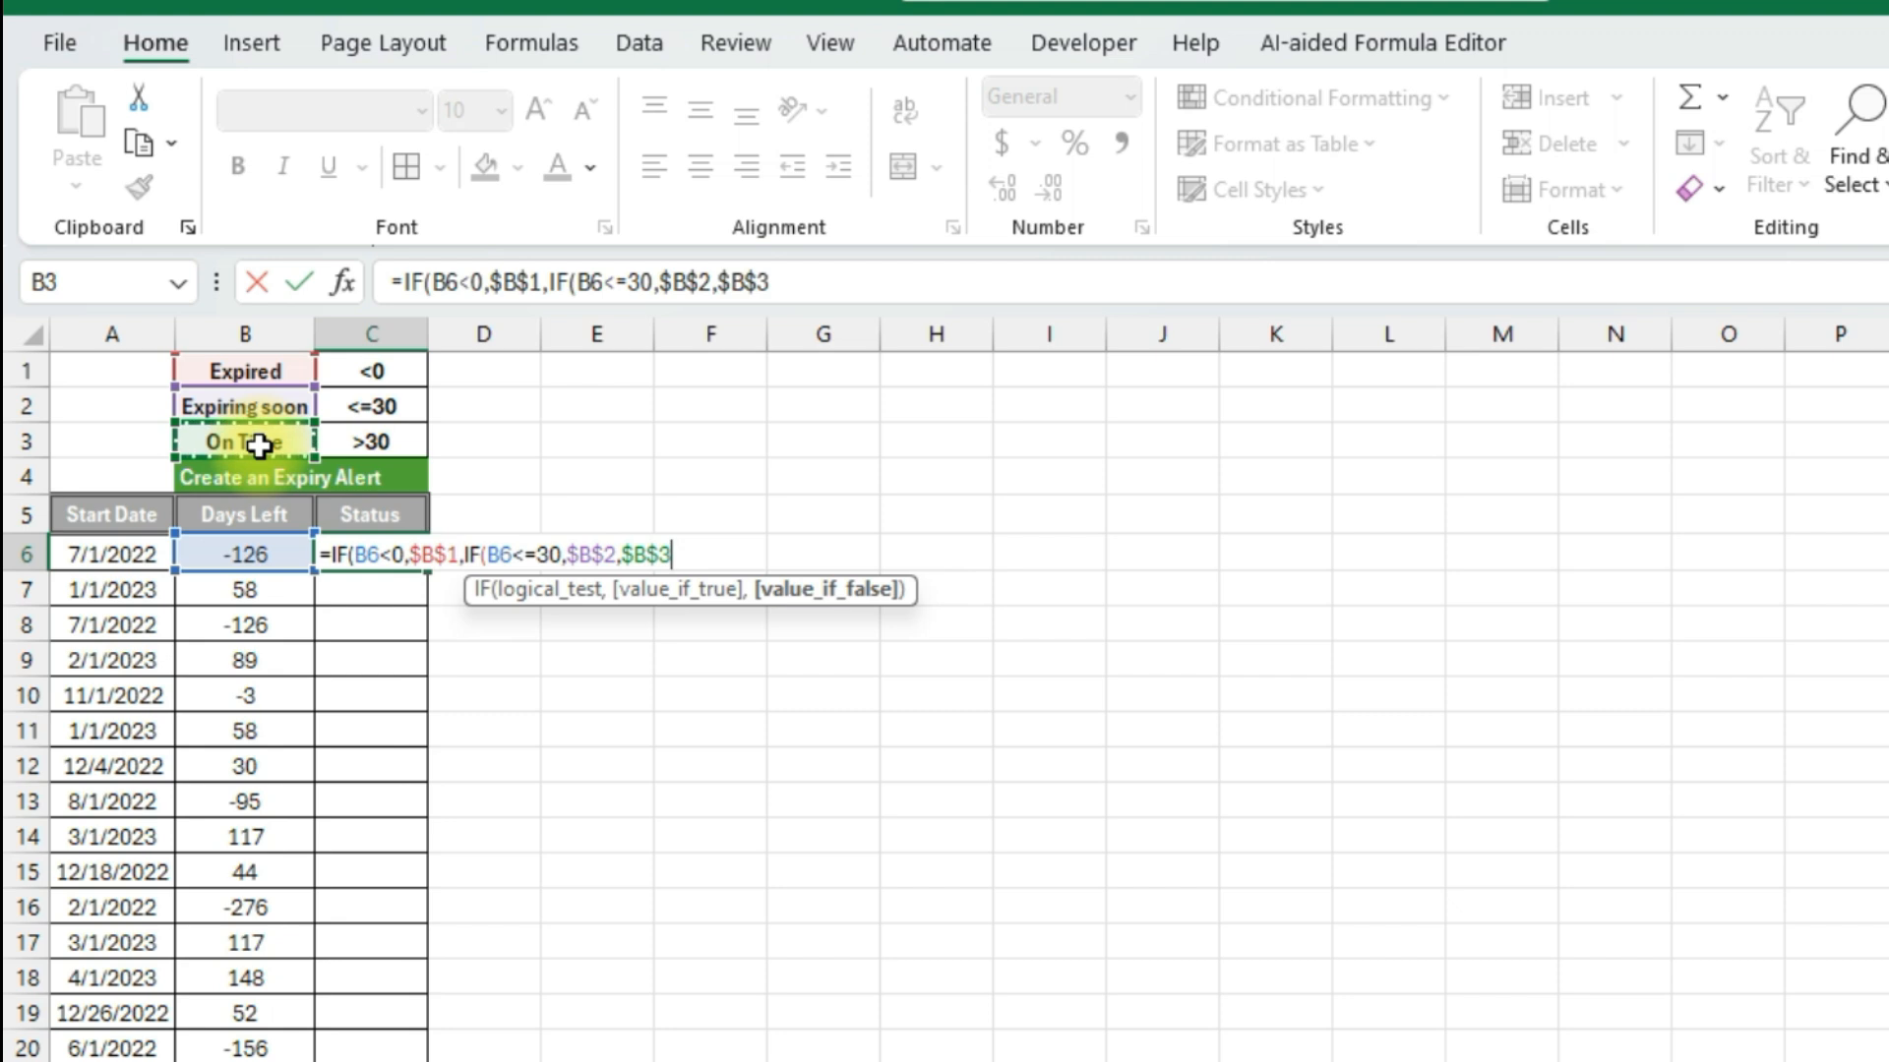
type("))")
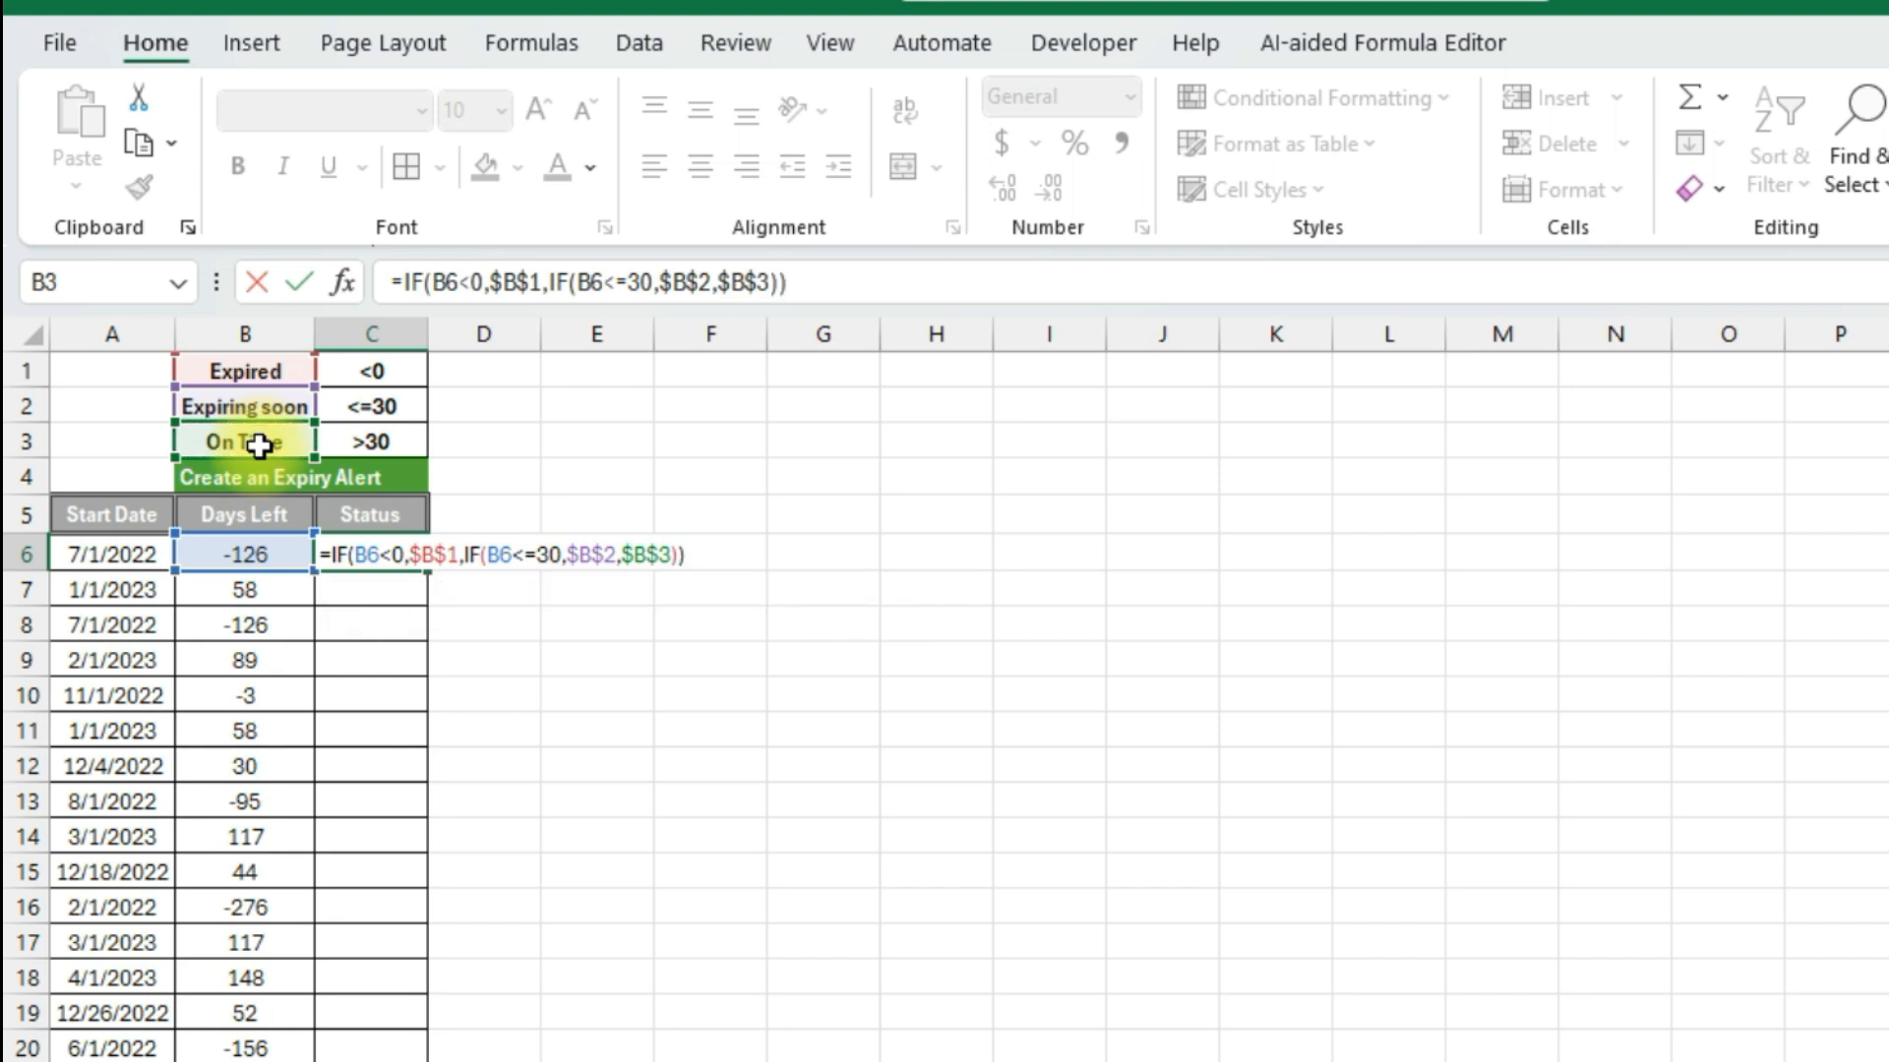
key("Return")
key("Up")
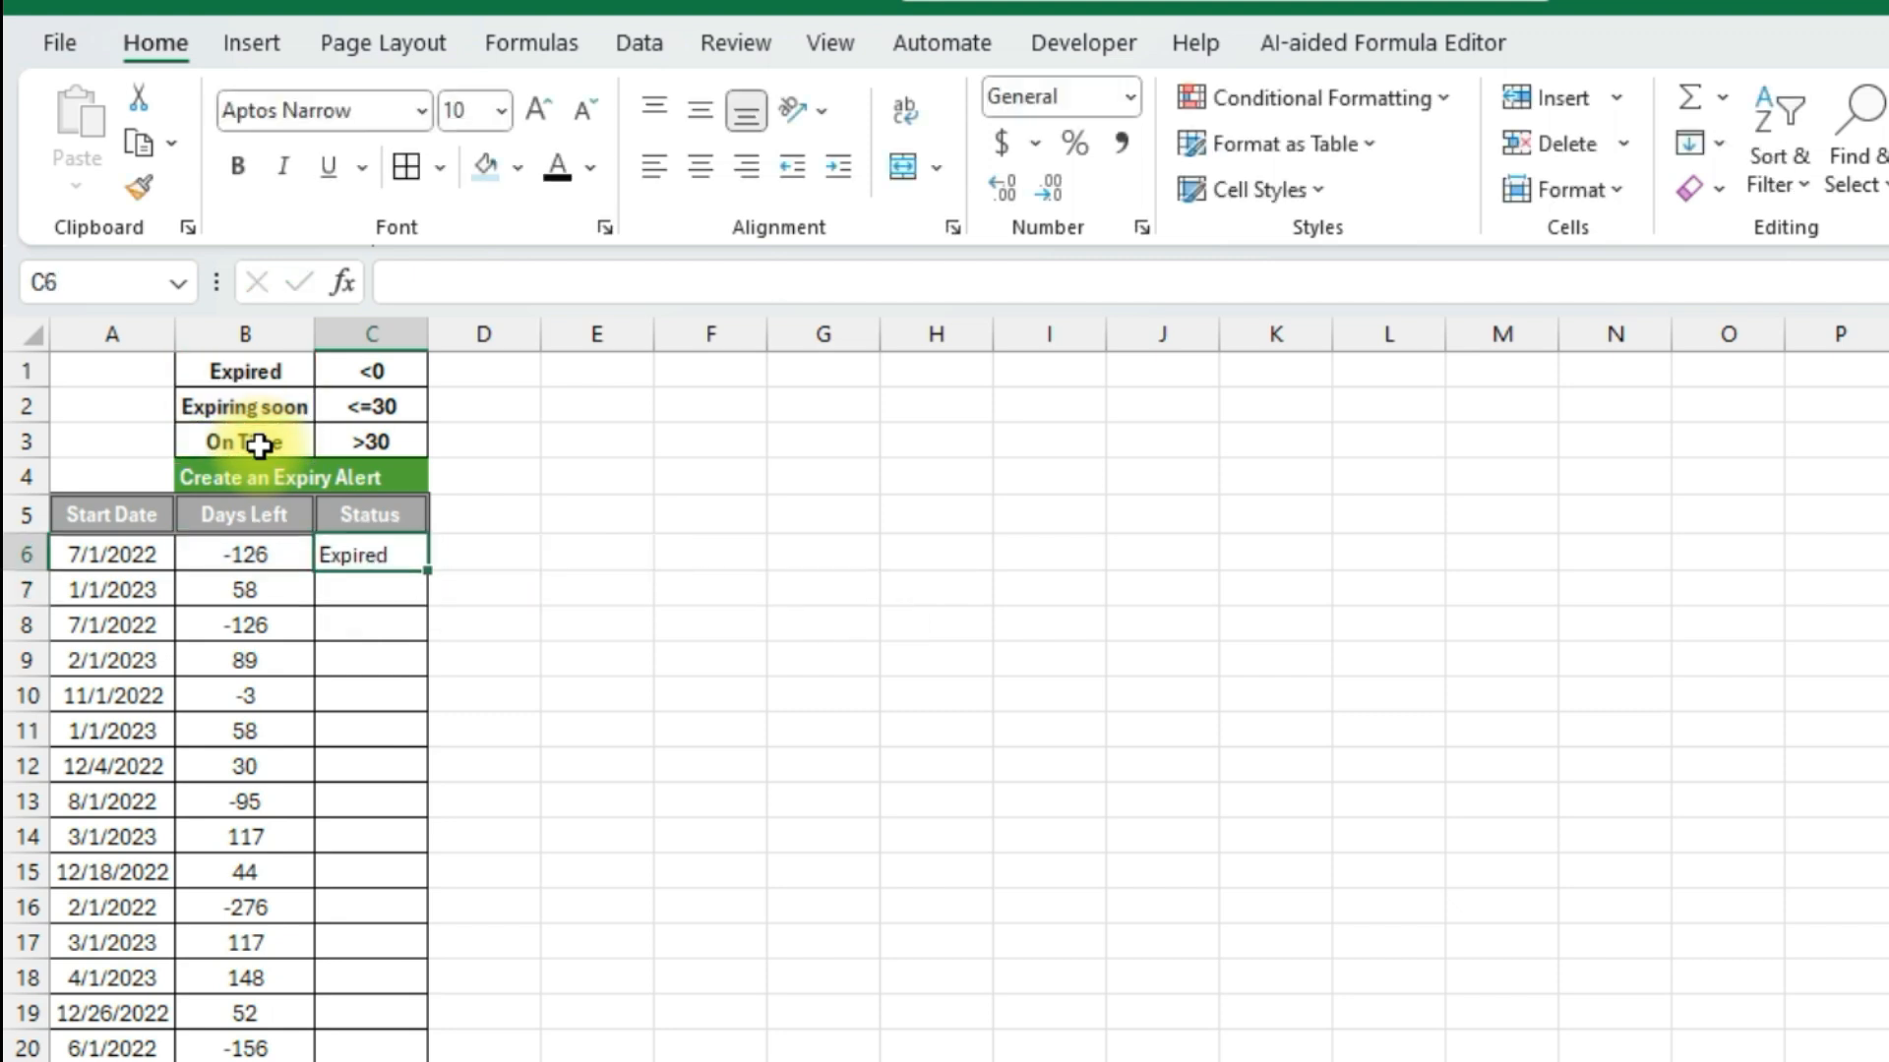
- Fill the C6 formula down the Status column alongside the Days Left data
left_click(272, 558)
left_click(411, 563)
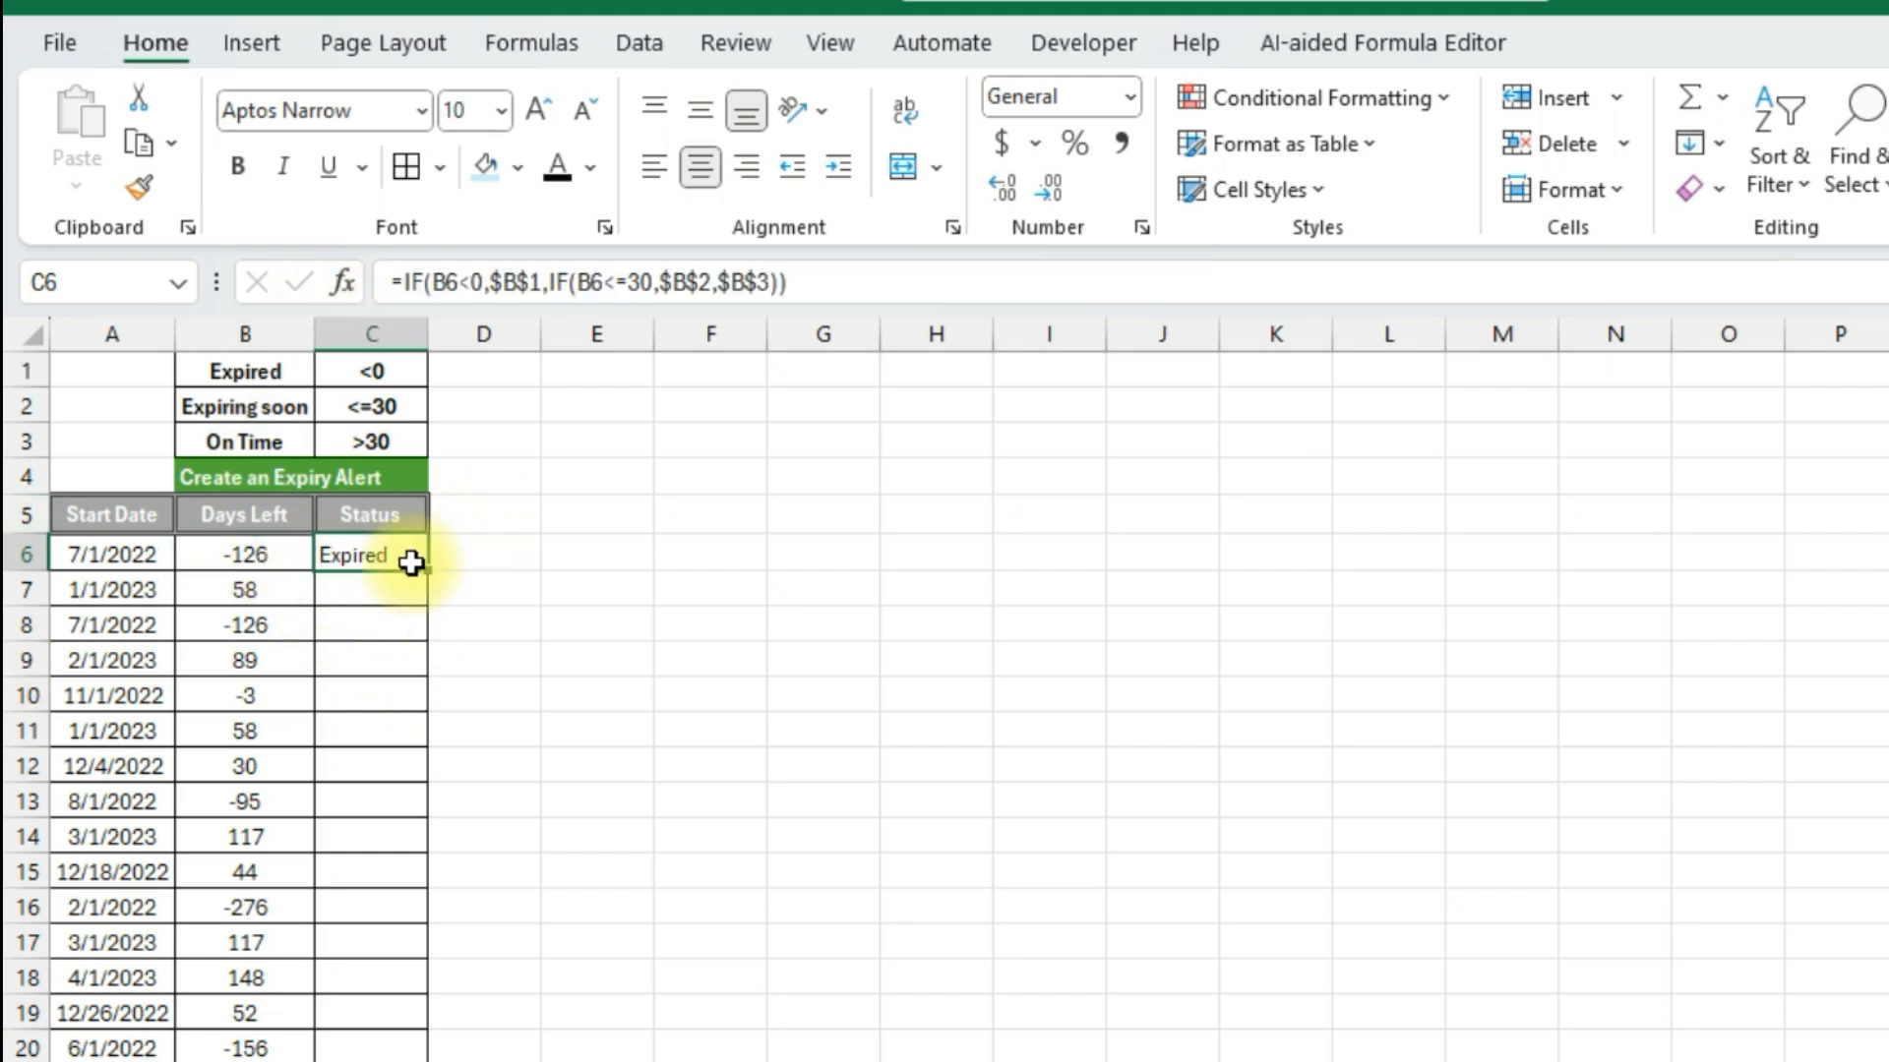
double_click(427, 569)
- Look through the filled Status column from C7 to its last row and back to the top
key("Down")
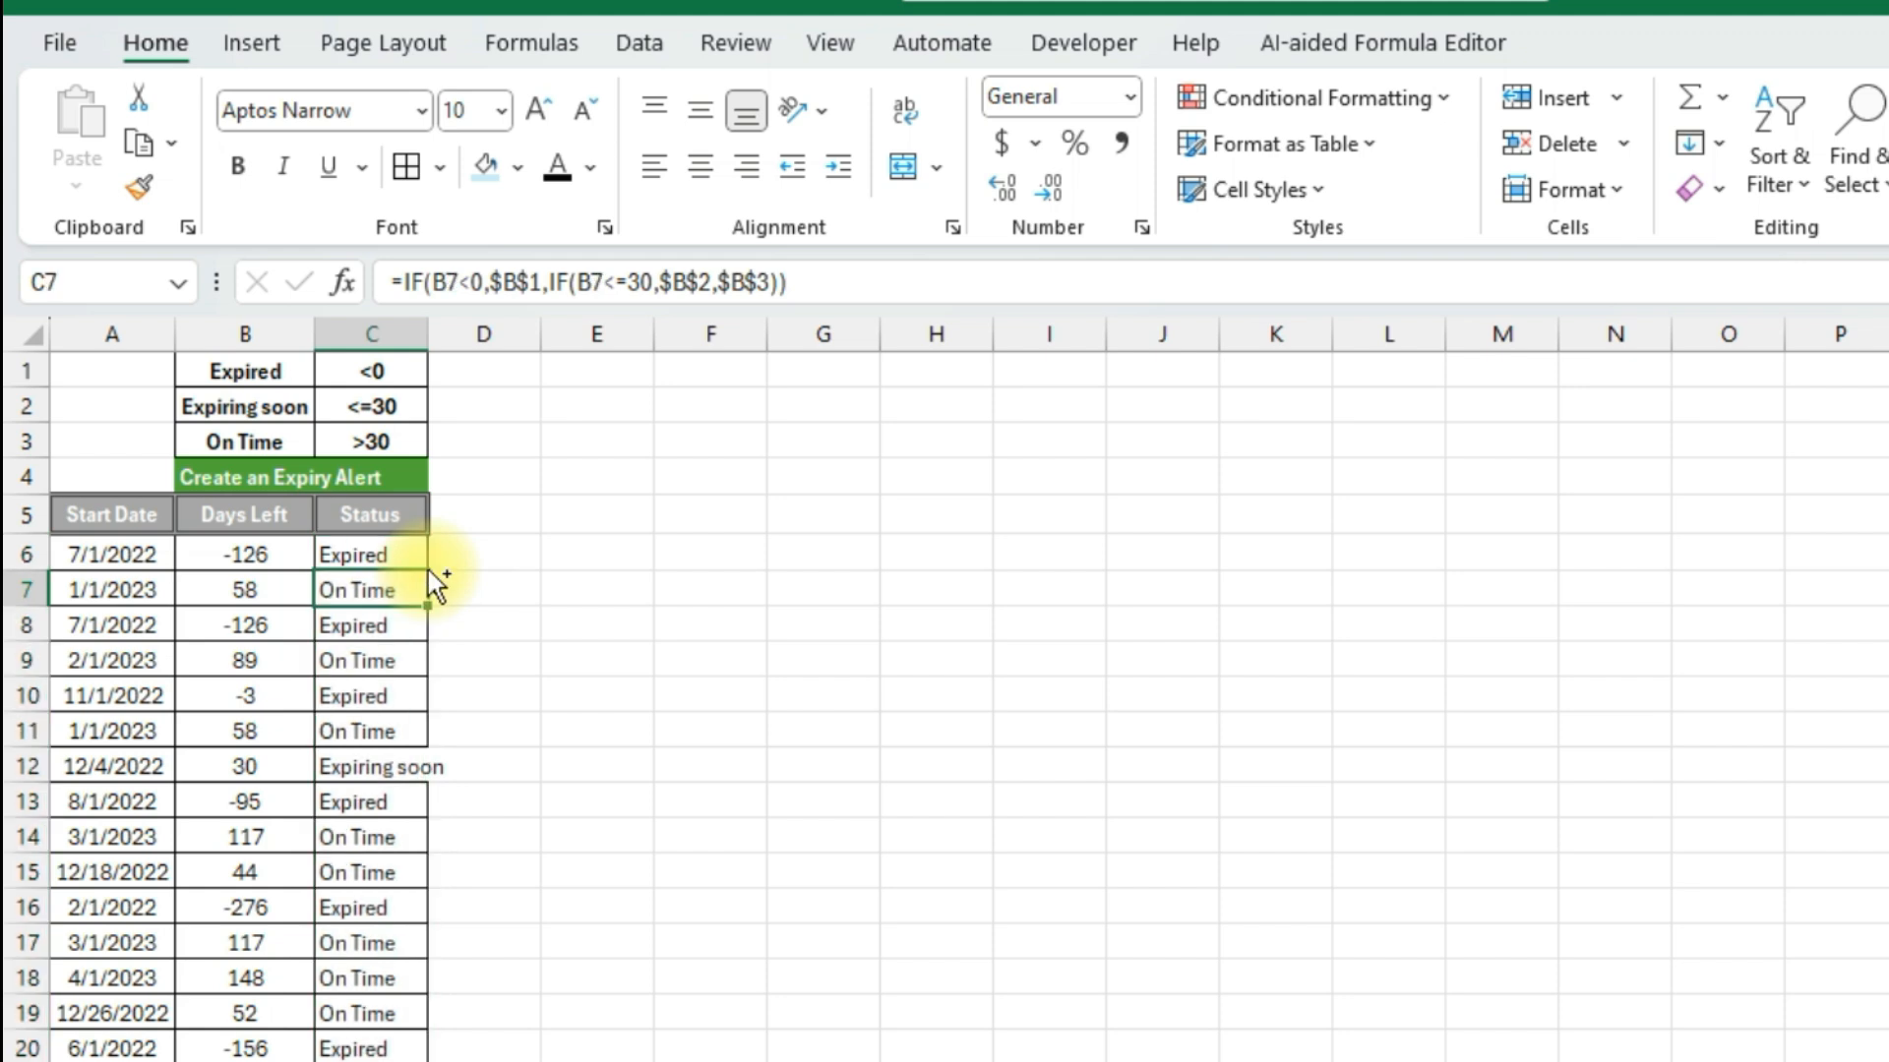
key("ctrl+Down")
key("Up")
key("Up")
key("ctrl+Up")
key("ctrl+Up")
key("Down")
key("Down")
key("Down")
key("Down")
key("Down")
- Compare the Days Left values with their Status results row by row, including row 12
key("Left")
key("Up")
key("Up")
key("ctrl+Up")
key("Down")
key("Down")
key("Down")
key("Down")
key("Down")
key("Down")
key("Down")
key("Down")
key("Right")
key("Left")
key("Up")
key("Up")
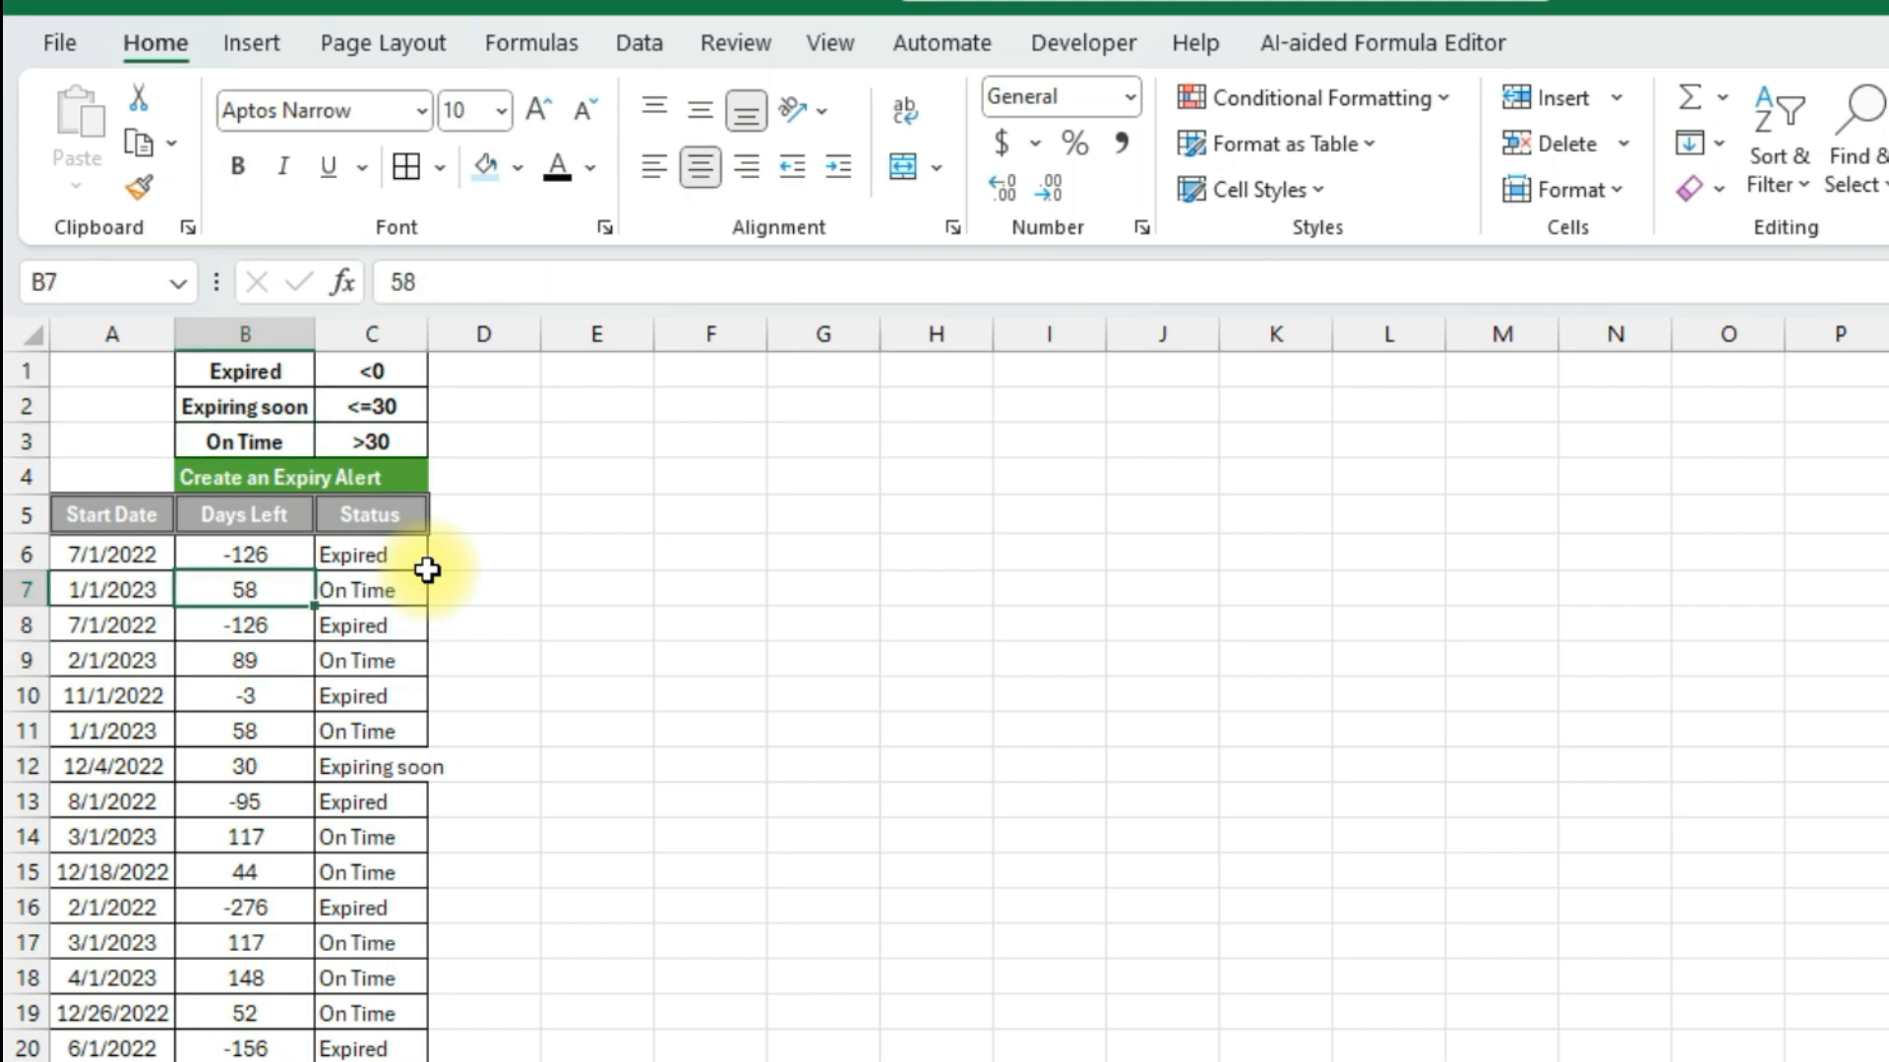
key("Down")
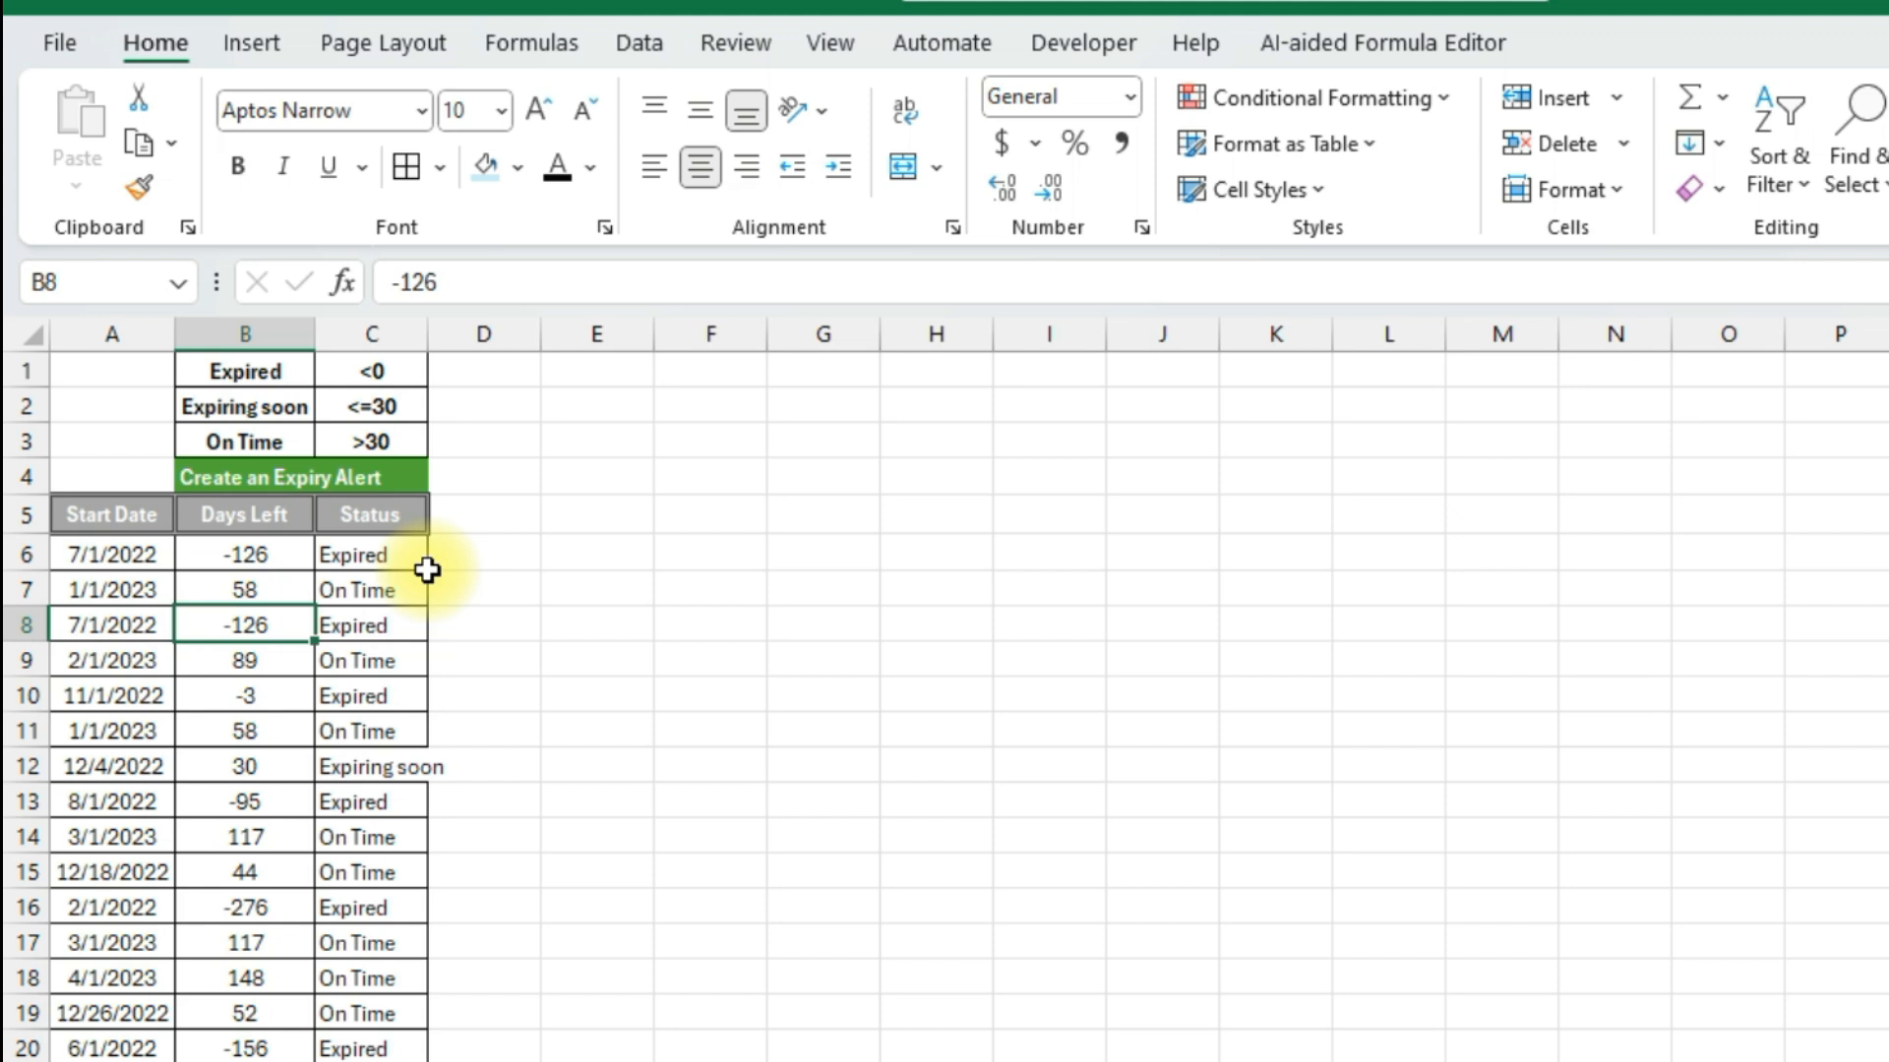
key("Down")
key("Down")
key("Down")
key("Down")
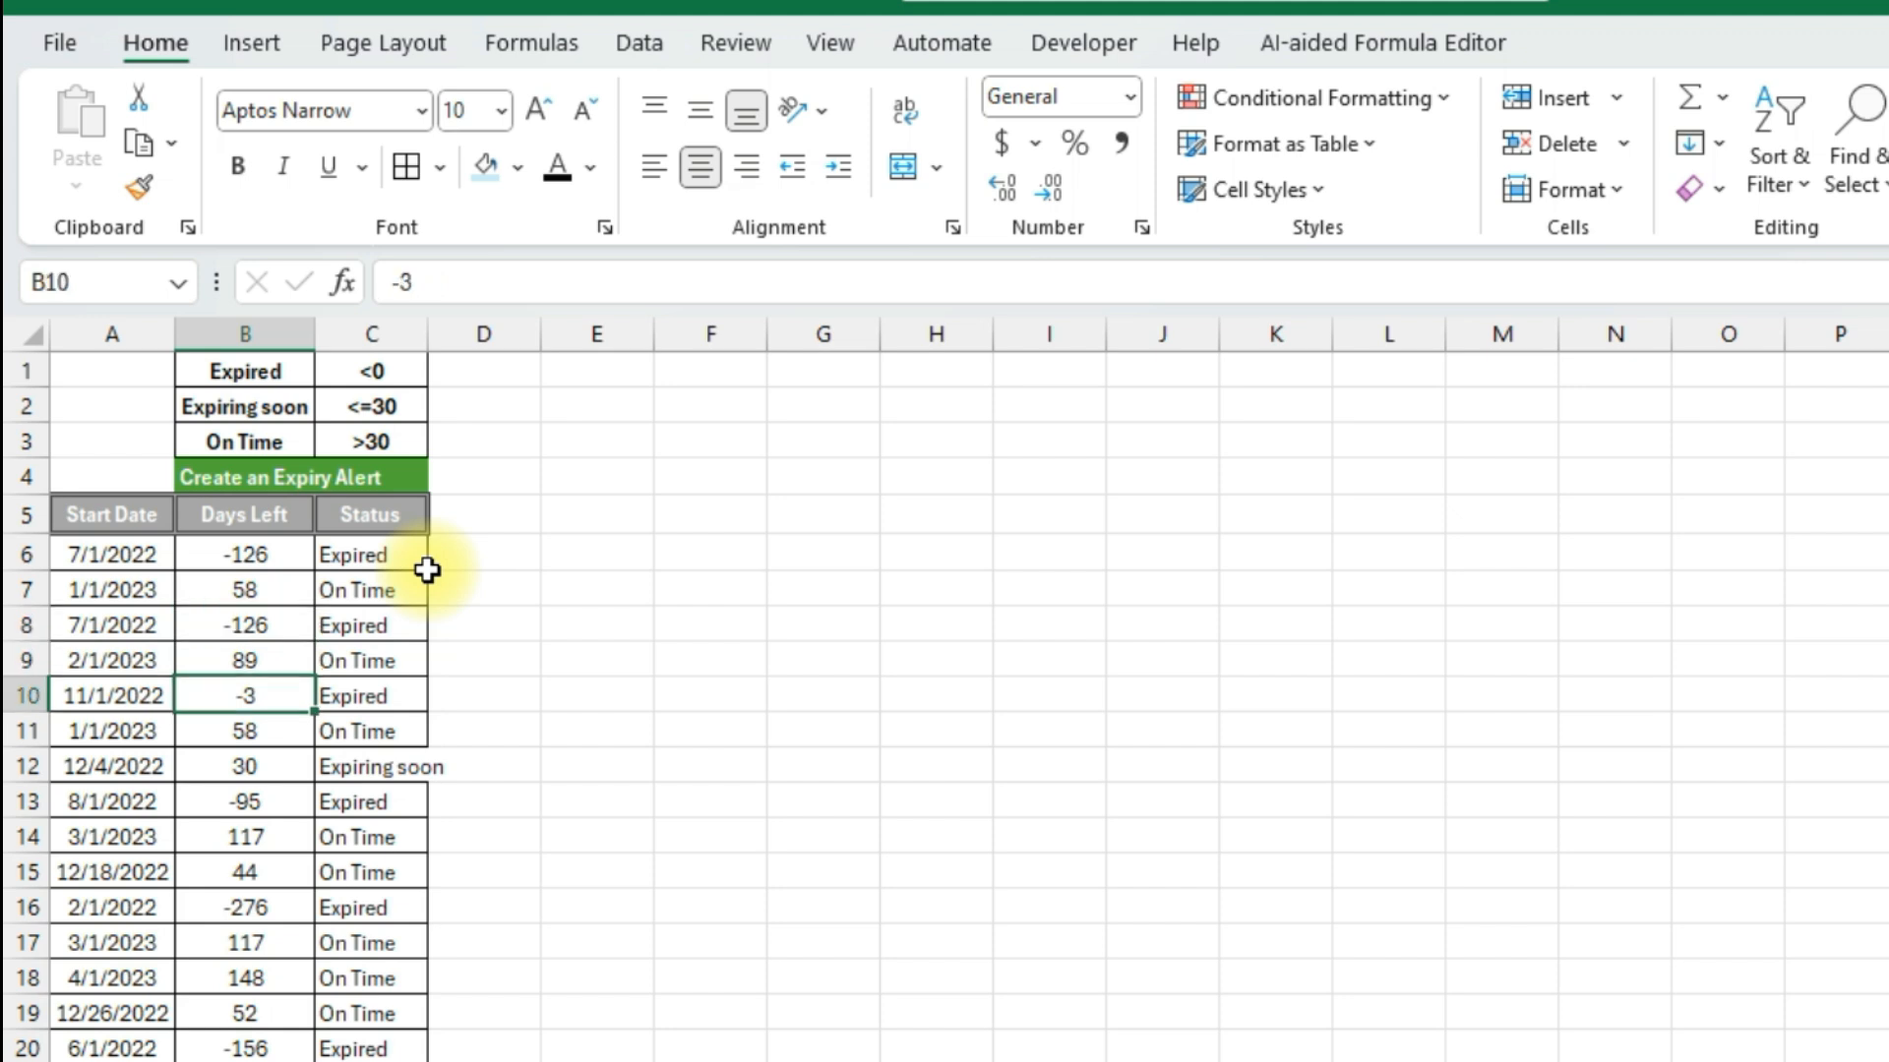
key("Right")
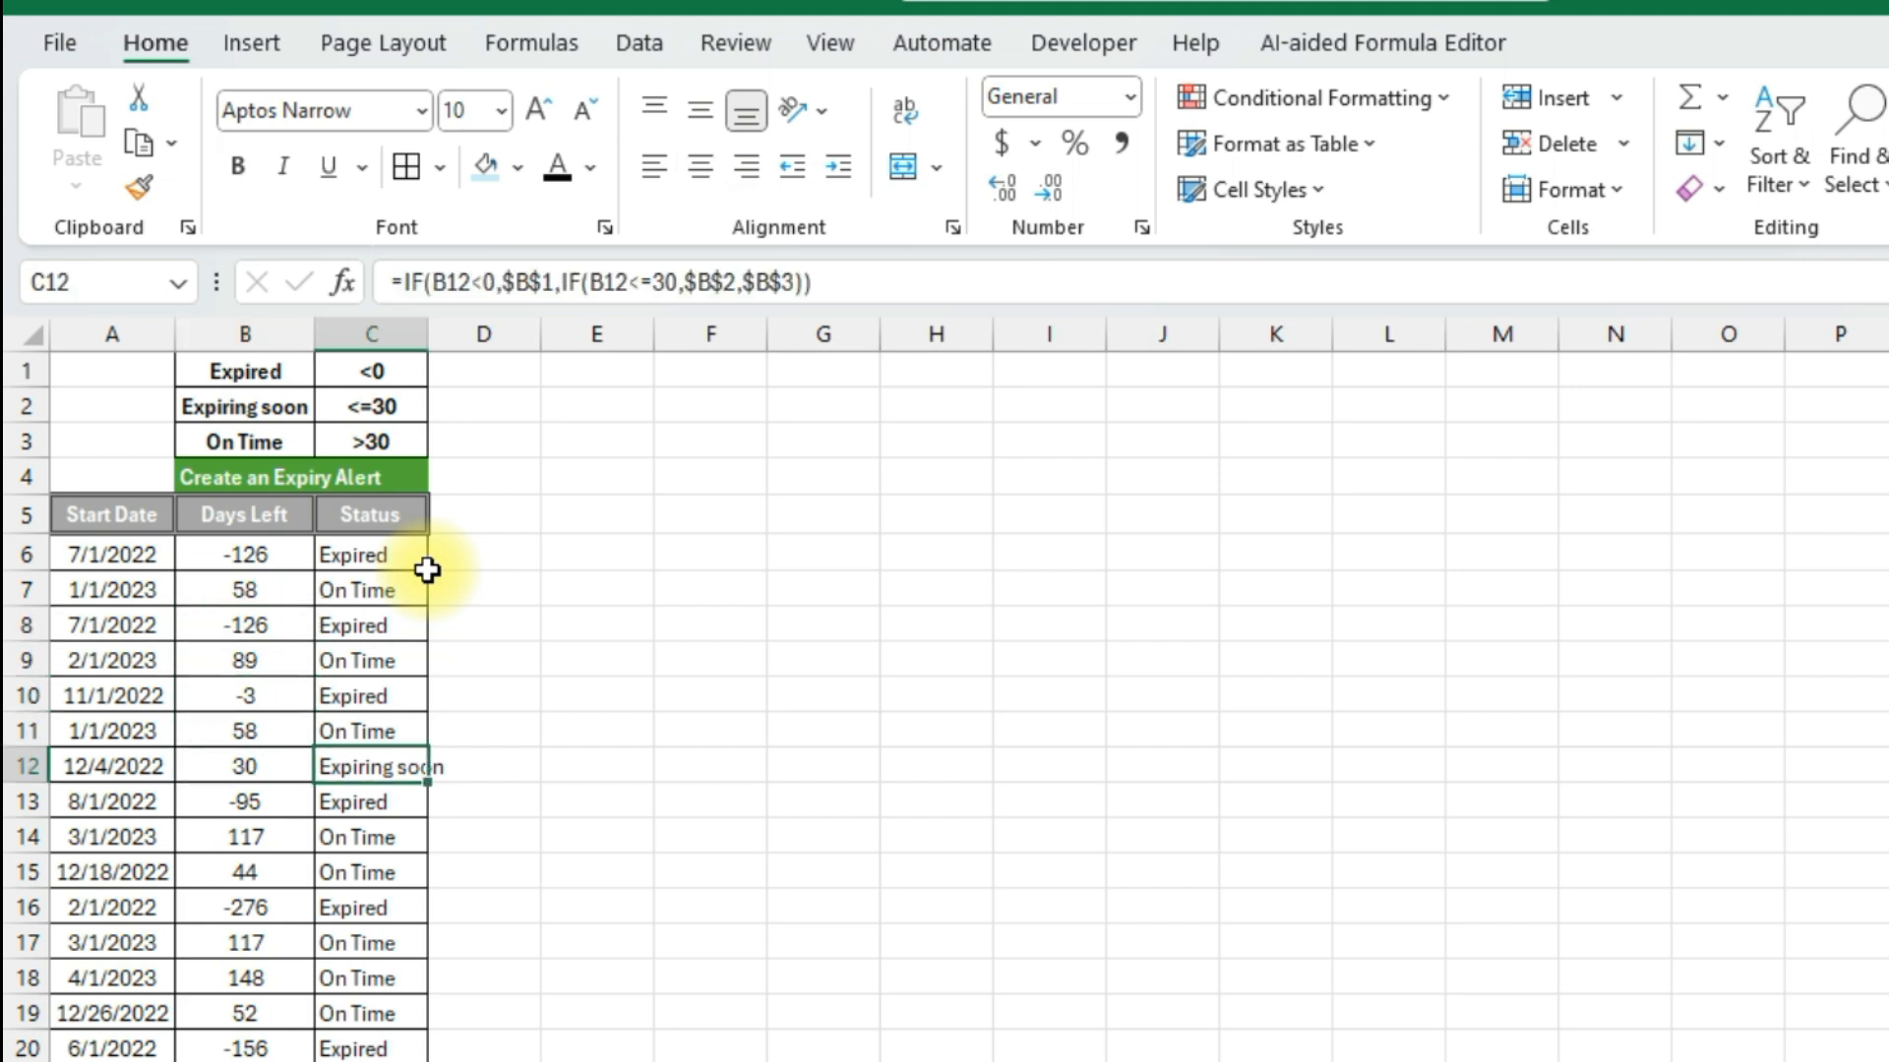
key("Left")
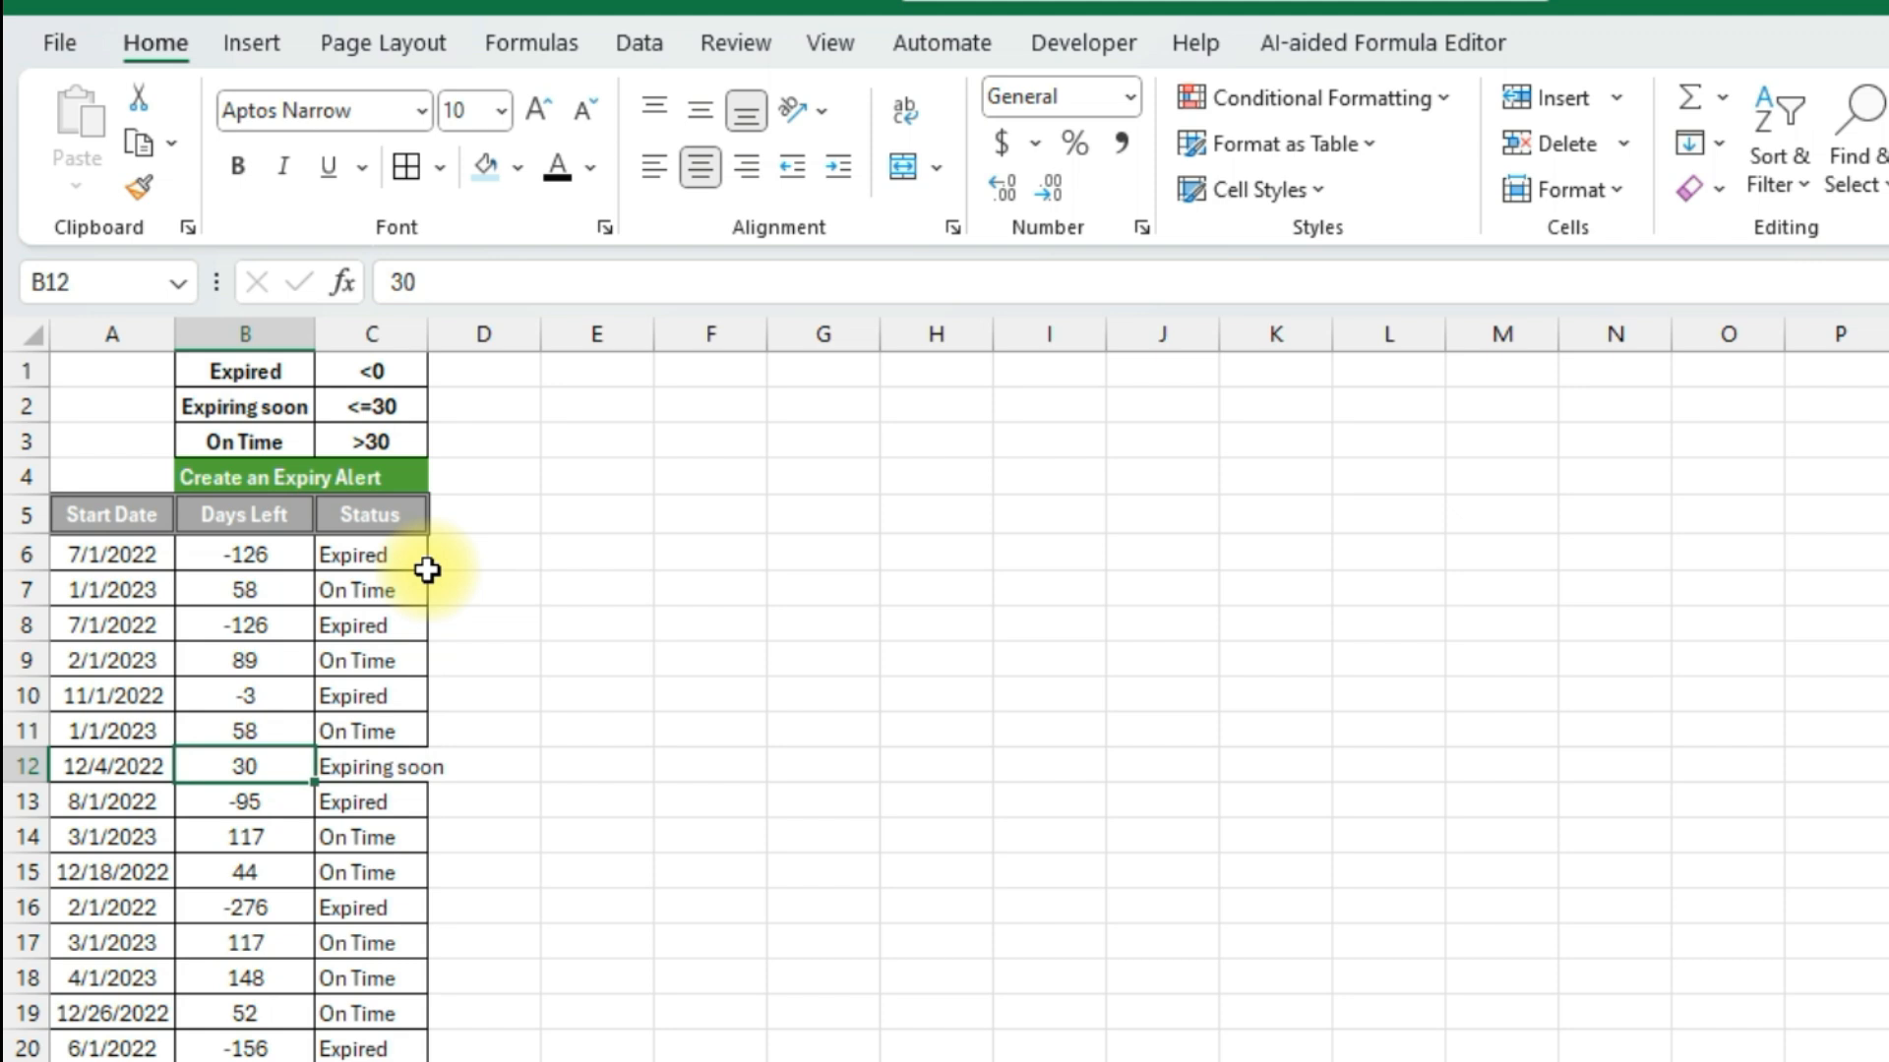
key("Right")
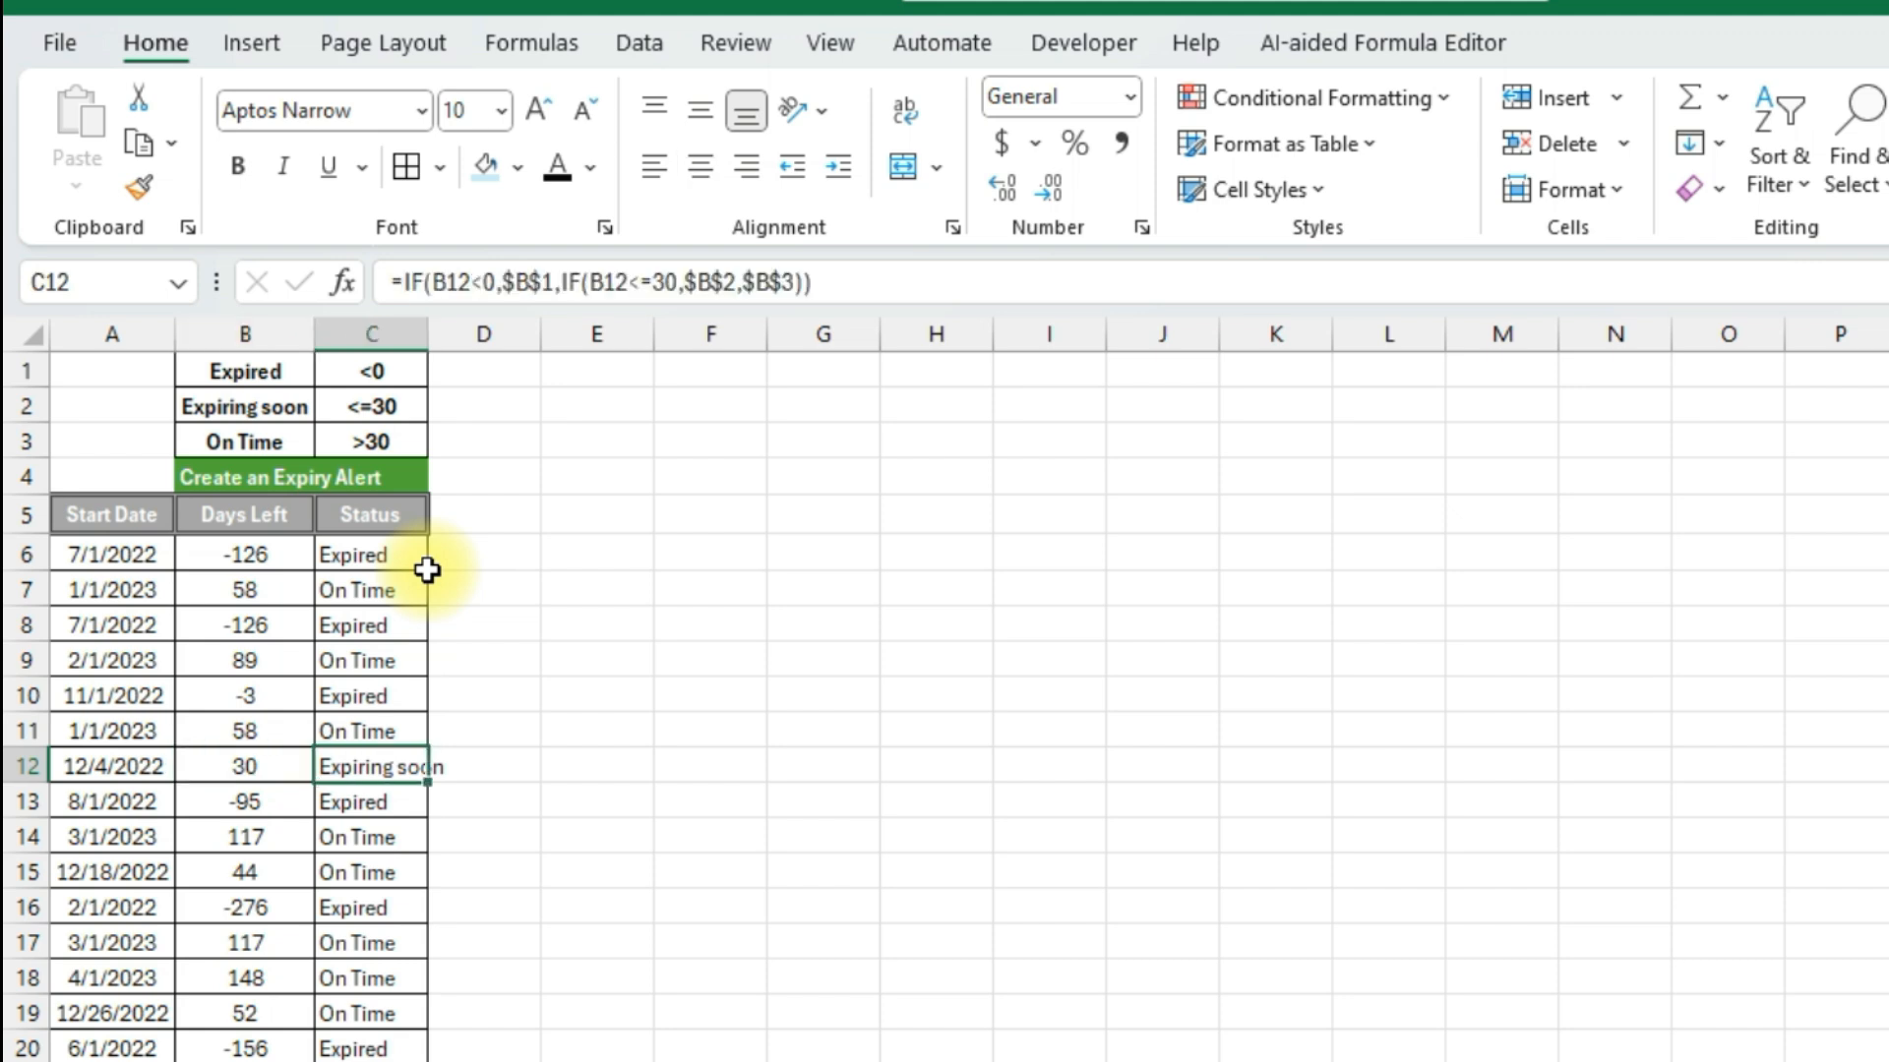
key("Right")
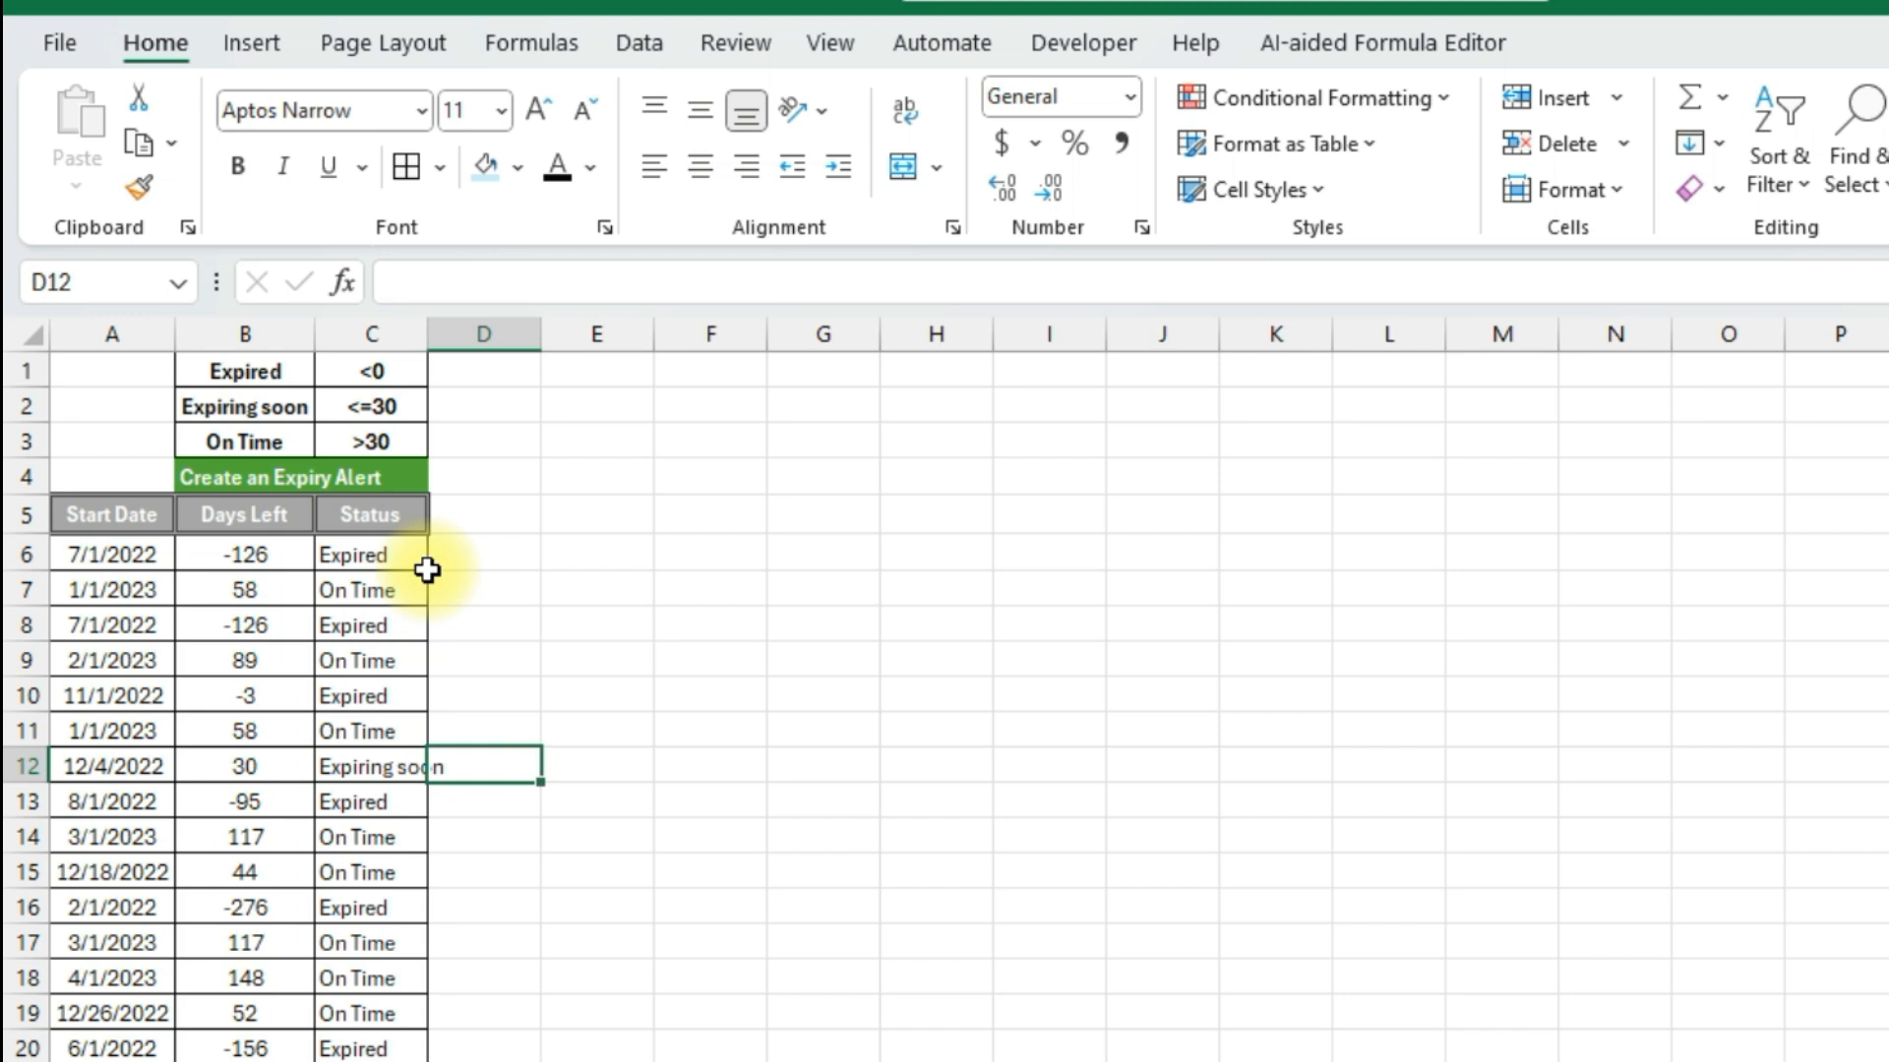